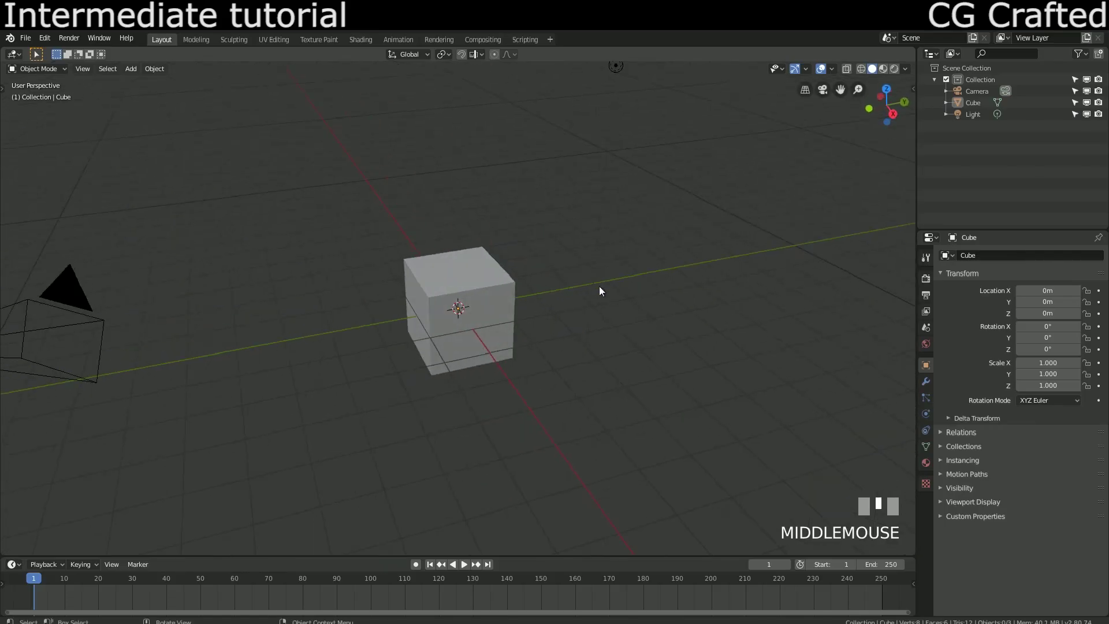
Select the point light and move it along the Y axis above the cube
scroll(601, 186, "down", 1)
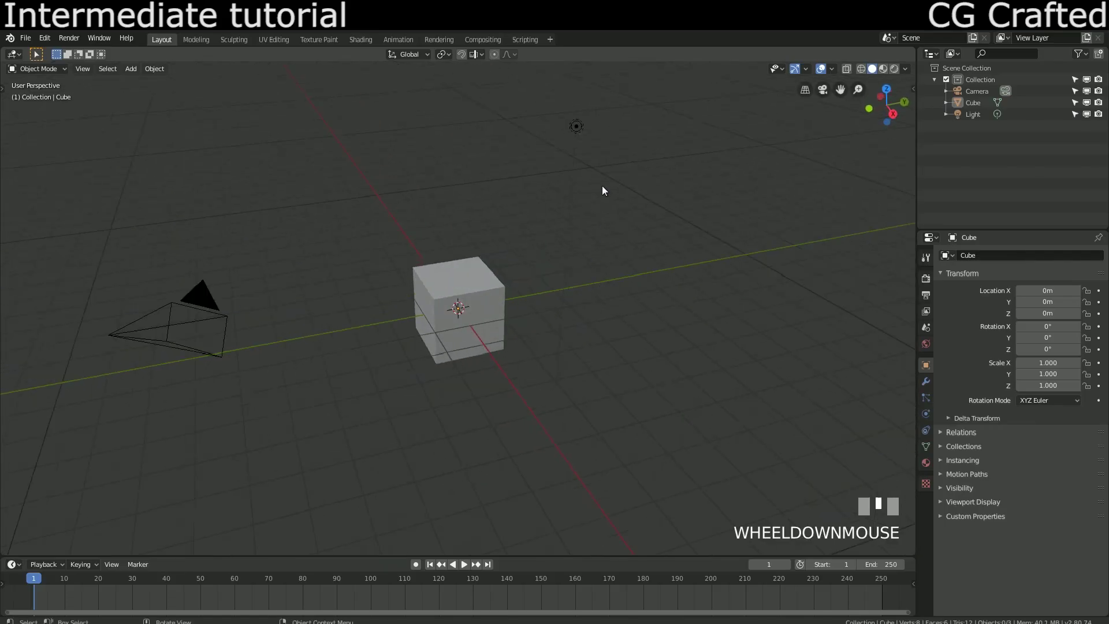
left_click(575, 128)
key("g")
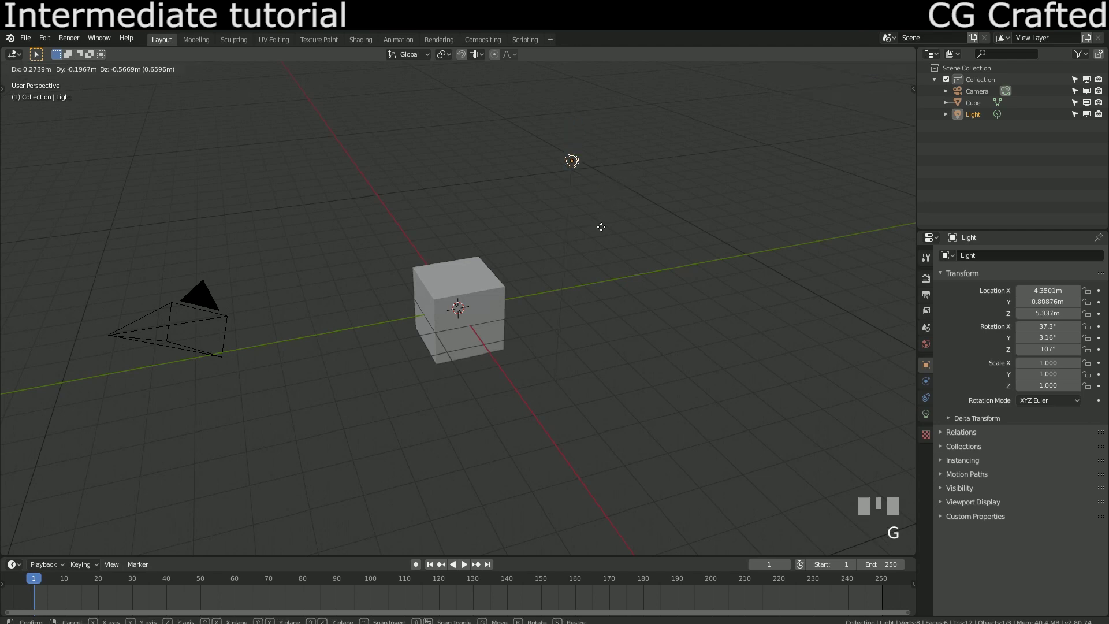
key("y")
left_click(531, 185)
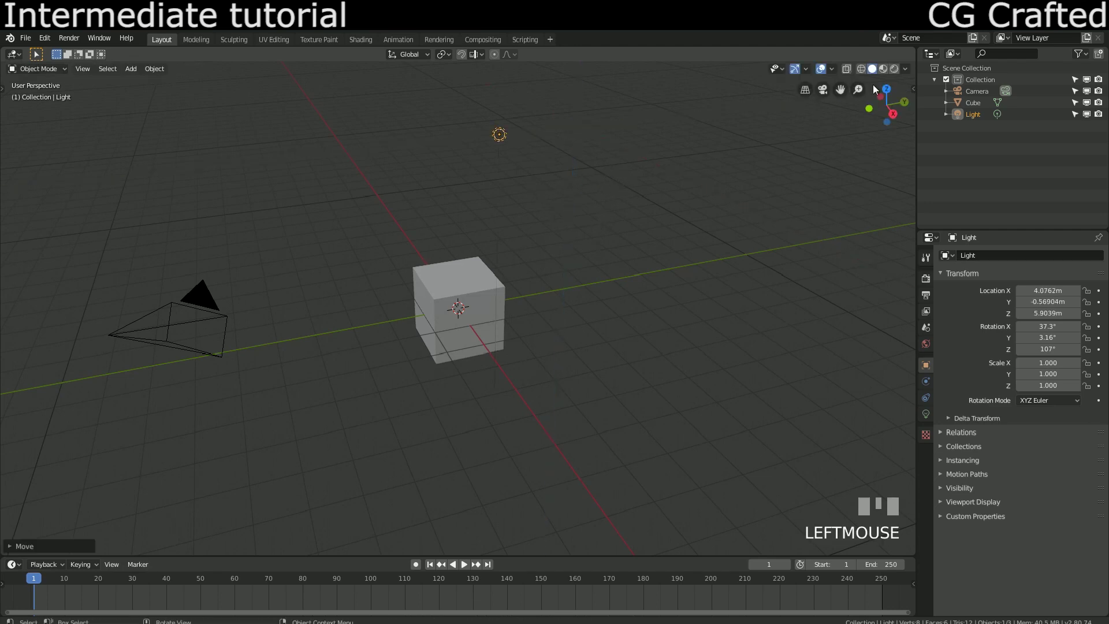
Switch the viewport to Rendered shading and reposition the light higher
left_click(895, 69)
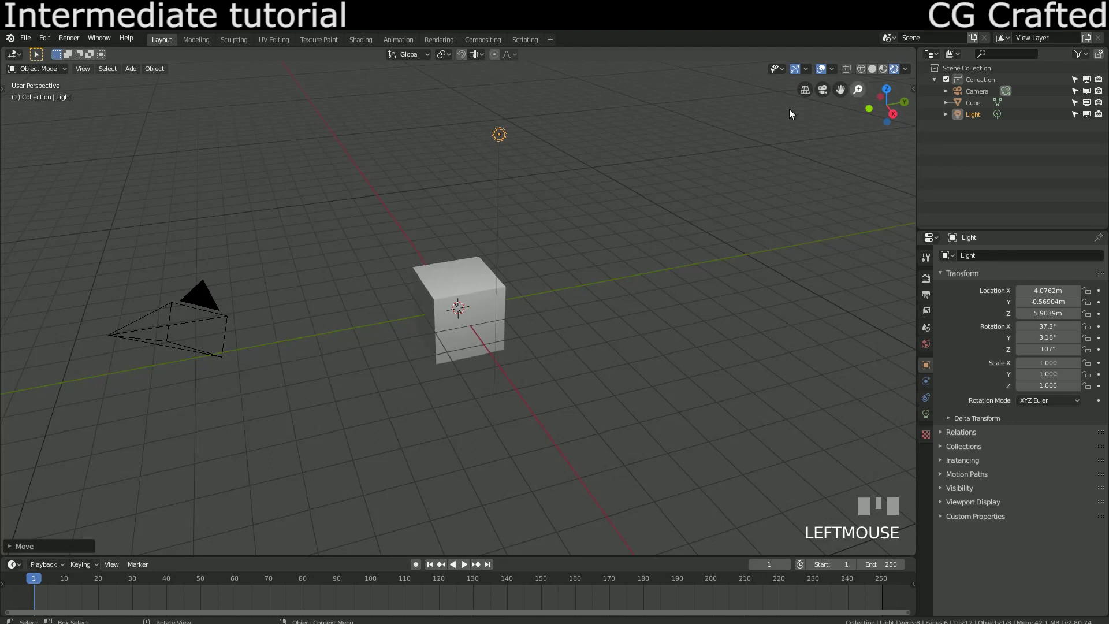
key("g")
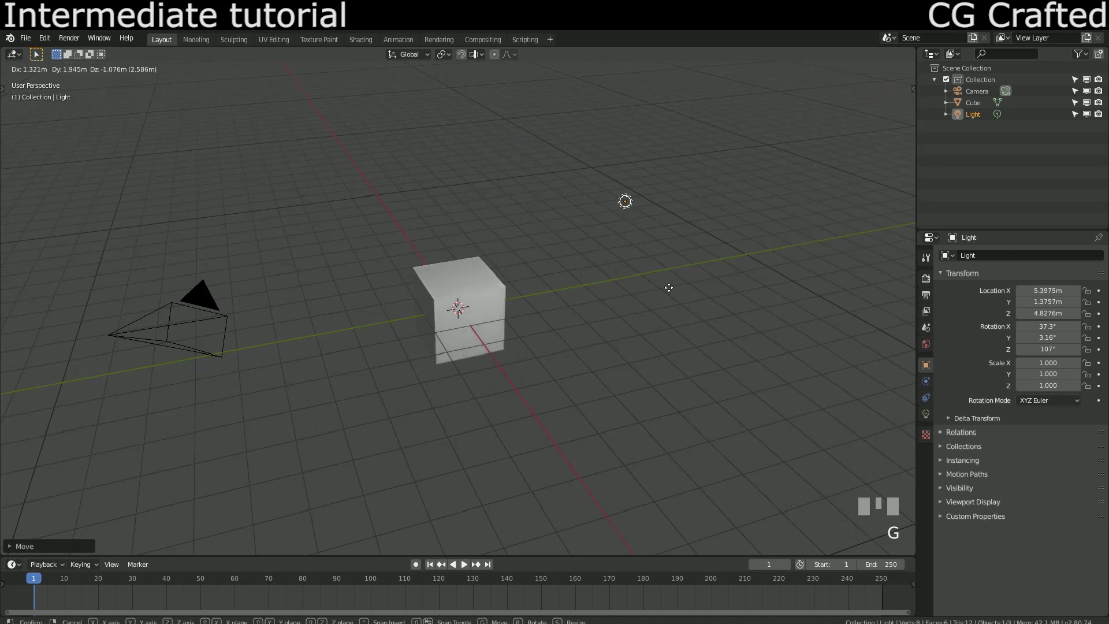
left_click(670, 302)
Set the point light's power to 5000 W
left_click(925, 412)
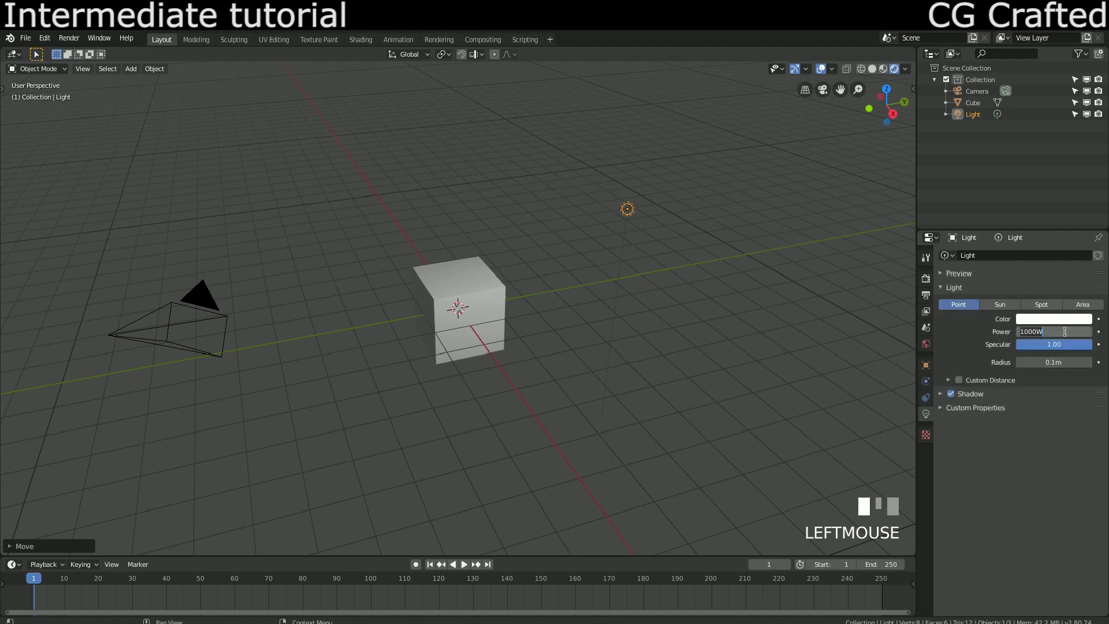
type("00")
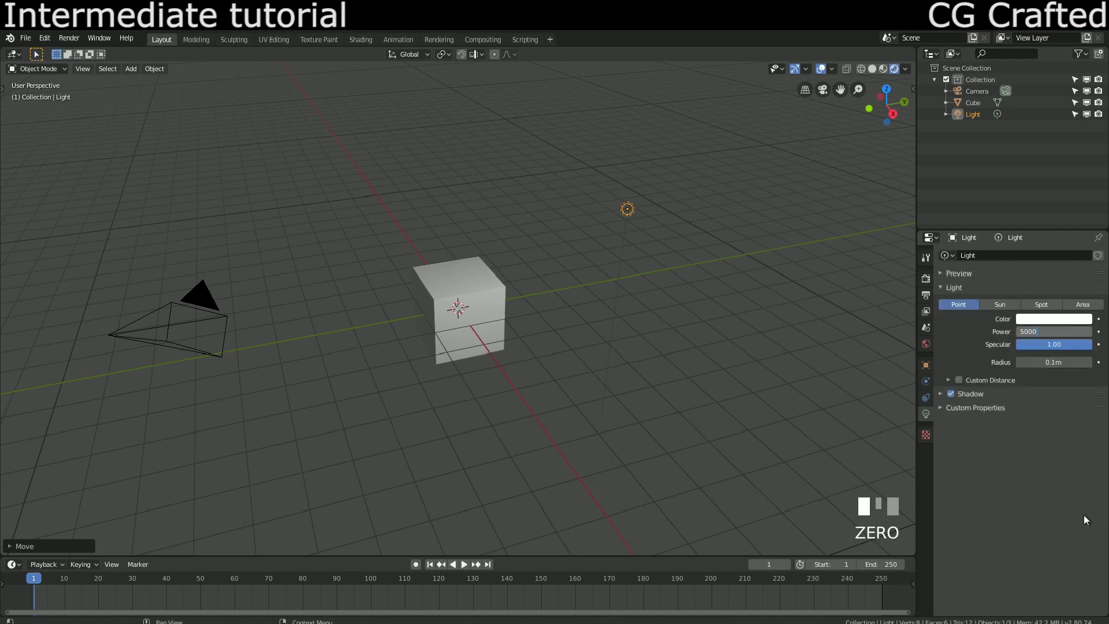
type("0")
left_click(1085, 519)
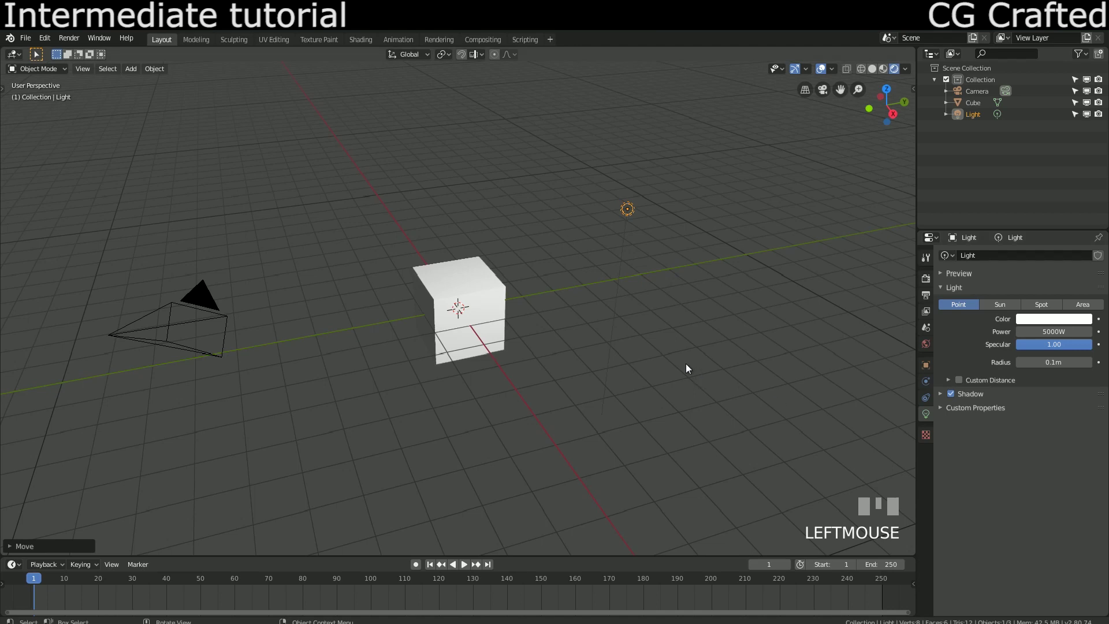
Finish placing the point light, deselect it, and add a spot light
key("g")
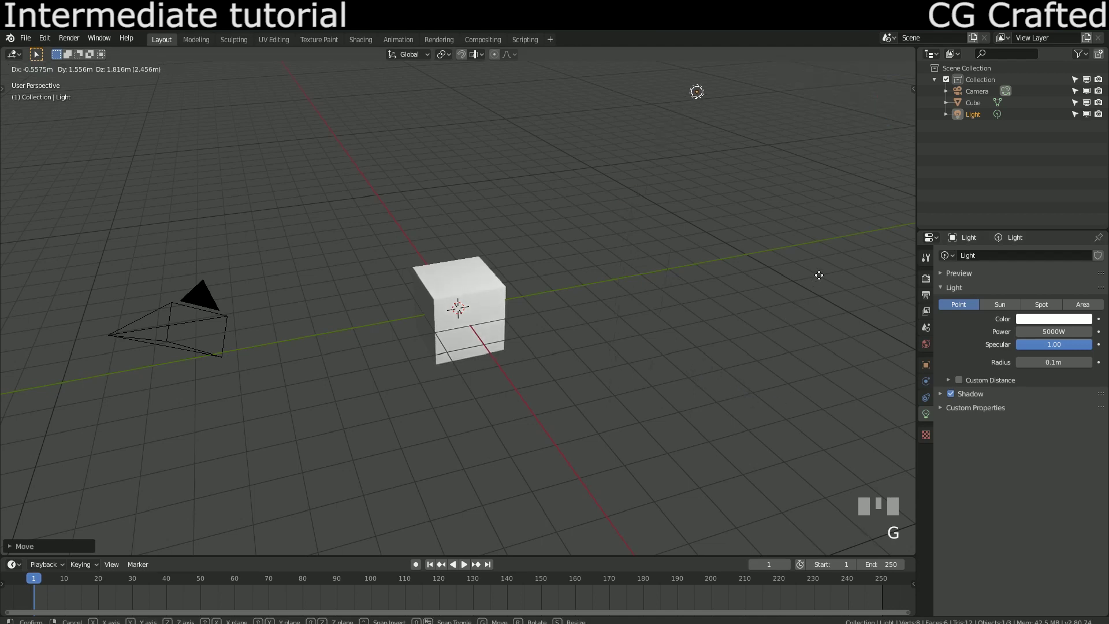
left_click(820, 267)
left_click(618, 299)
key("shift+a")
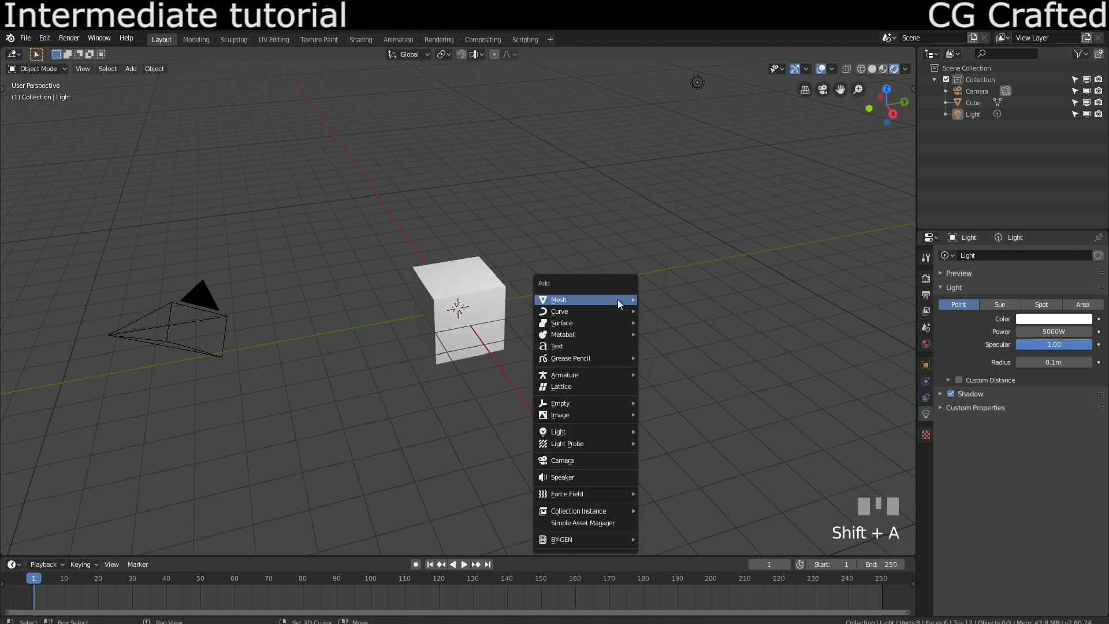
mouse_move(618, 299)
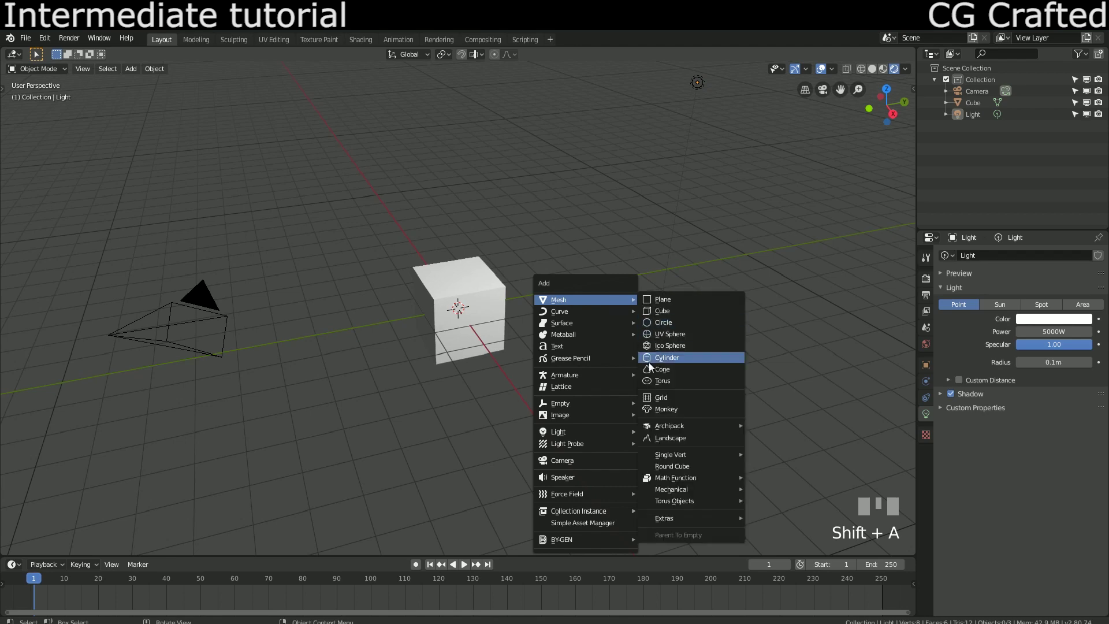
mouse_move(600, 433)
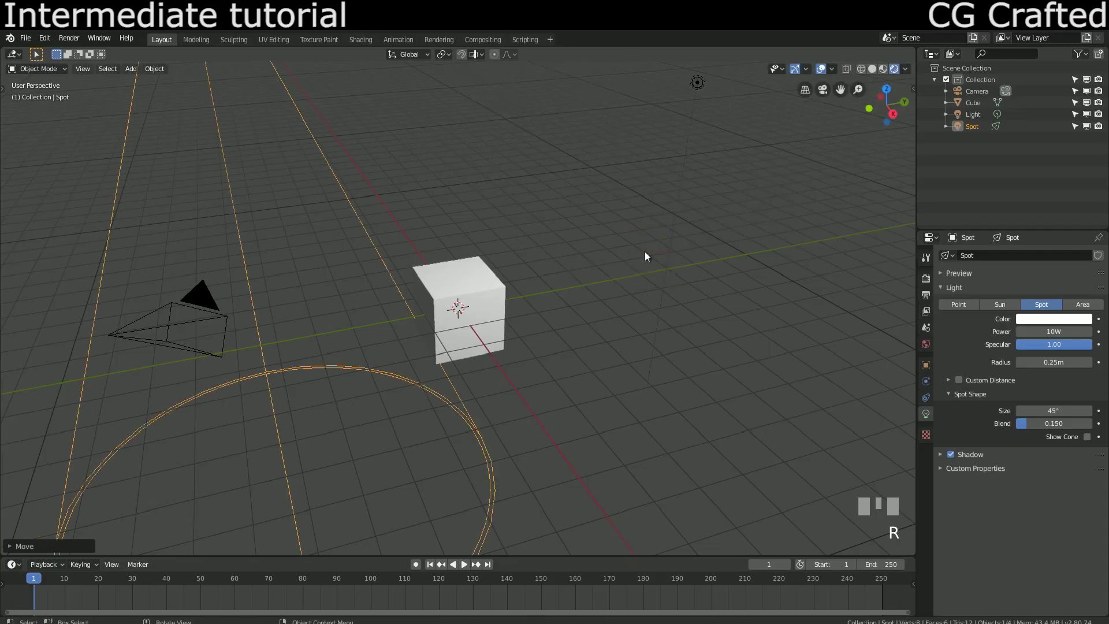
Move the spot light into place and rotate it to aim at the cube
middle_click_drag(644, 251, 496, 417)
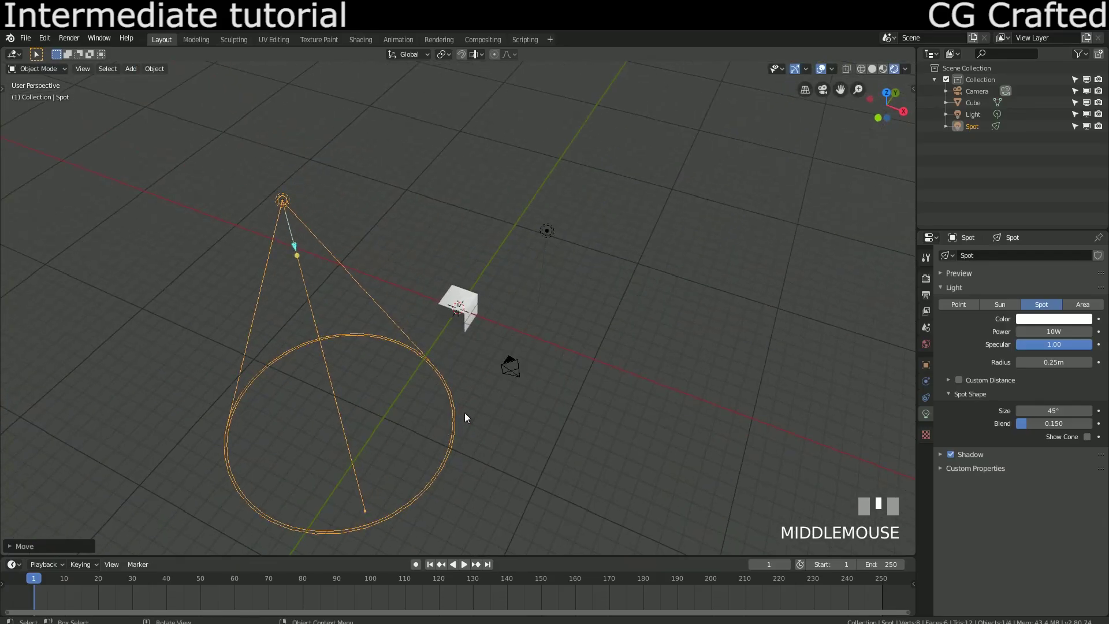
key("r")
left_click(680, 275)
middle_click_drag(681, 275, 359, 369)
key("r")
left_click(455, 324)
scroll(524, 396, "up", 5)
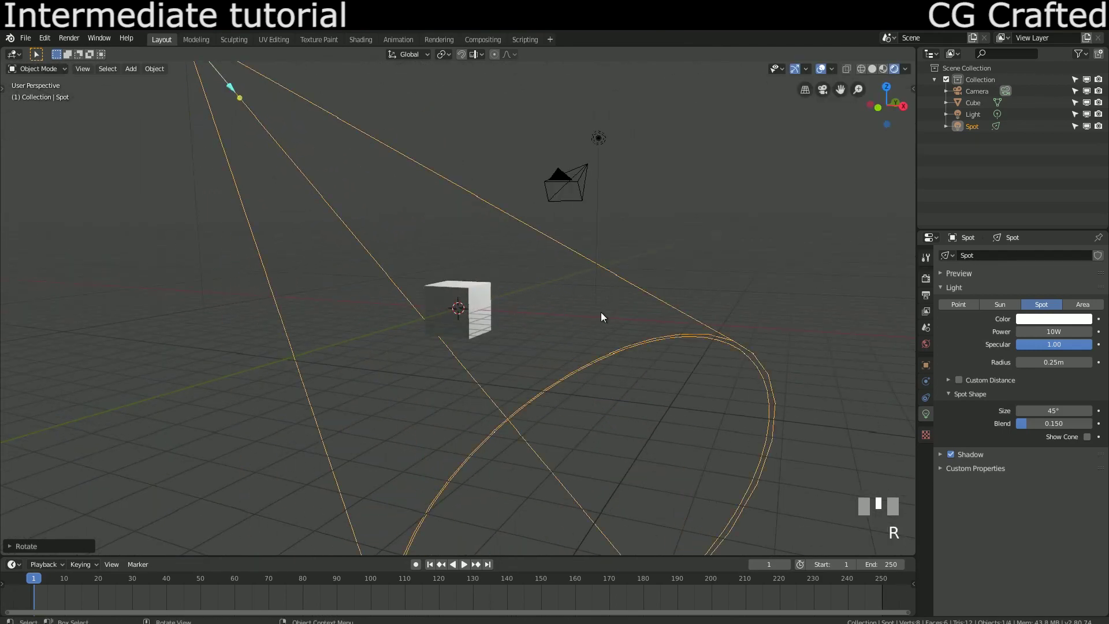
Tint the spot light light blue and set its power to 6000 W
left_click(1028, 317)
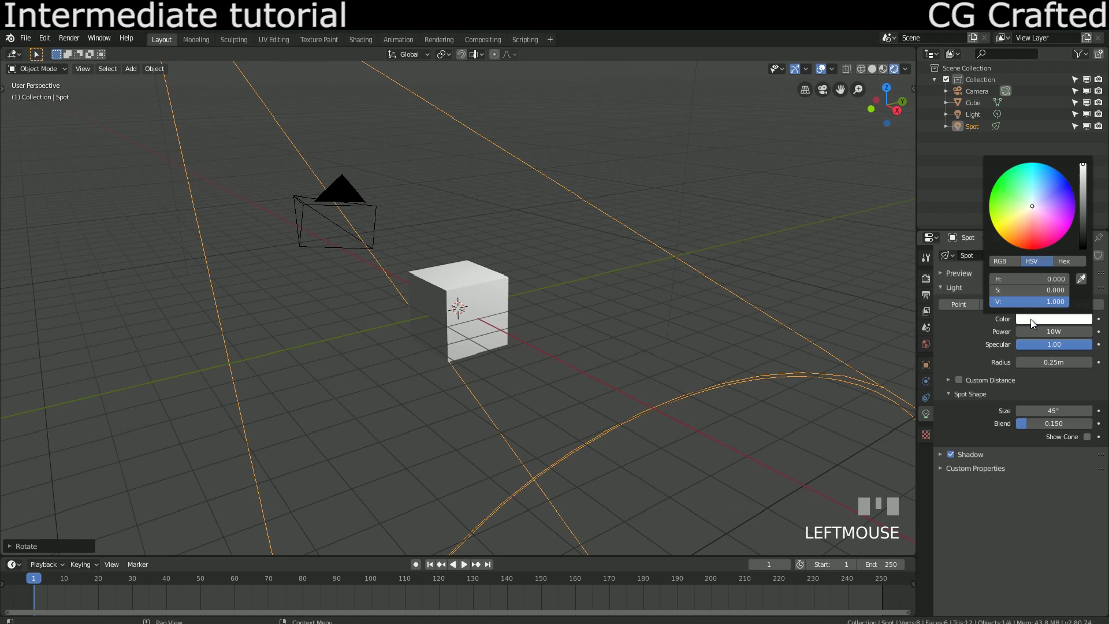
left_click(1039, 196)
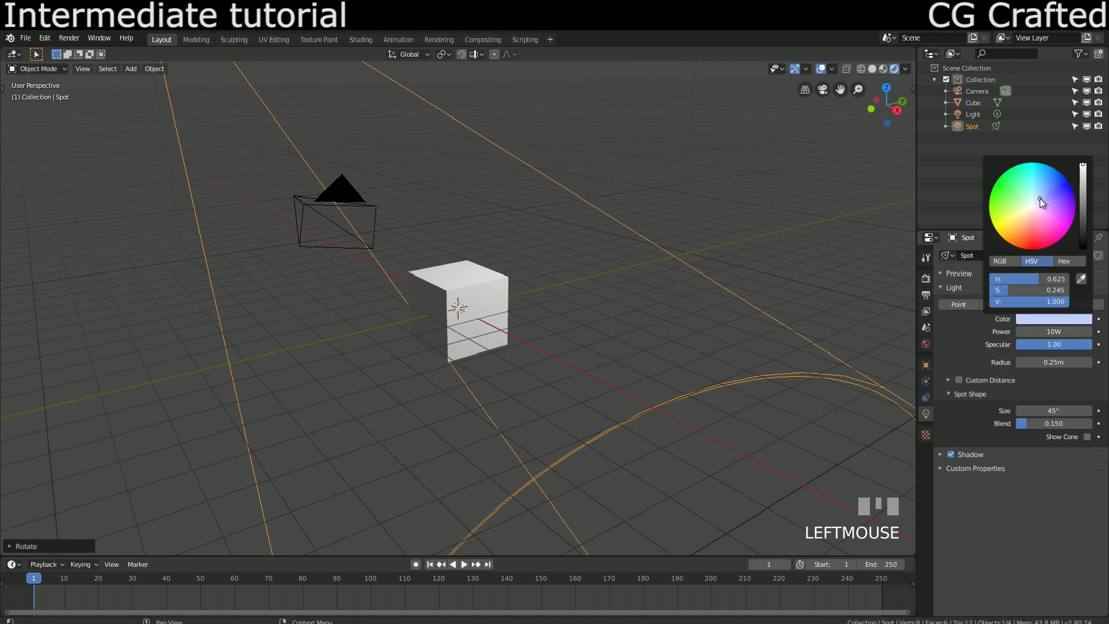
left_click(1026, 332)
type("6000")
left_click(421, 367)
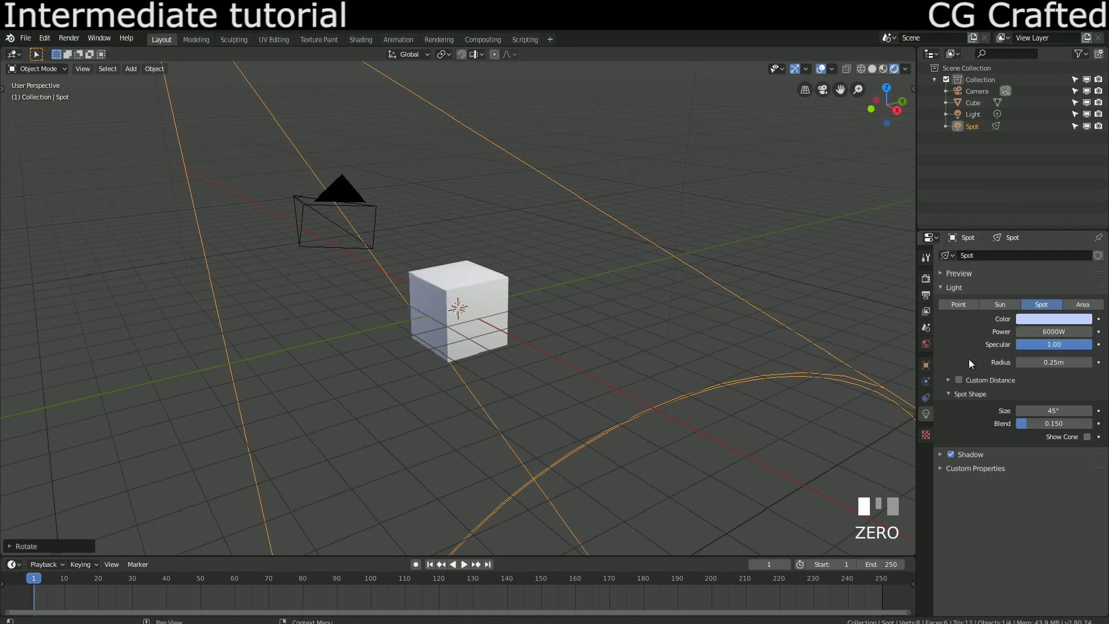
middle_click_drag(421, 367, 852, 362)
Delete the original cube
left_click(482, 312)
middle_click_drag(481, 312, 525, 316)
scroll(525, 316, "up", 3)
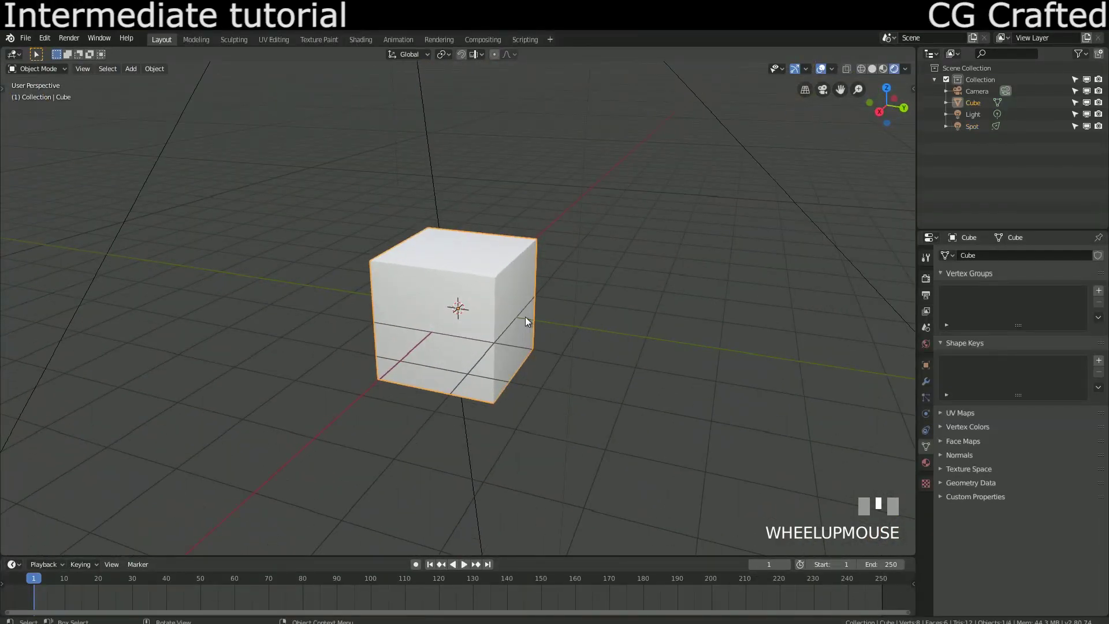
key("x")
left_click(525, 318)
Add a plane and scale it up to about 11.3 as a floor
key("shift+a")
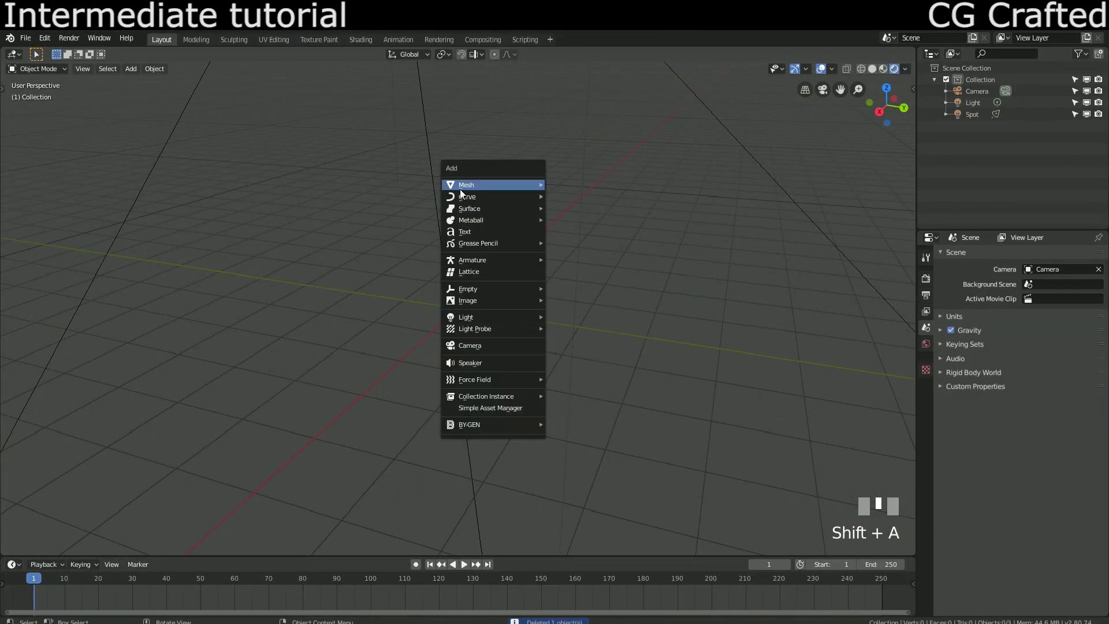
key("shift+a")
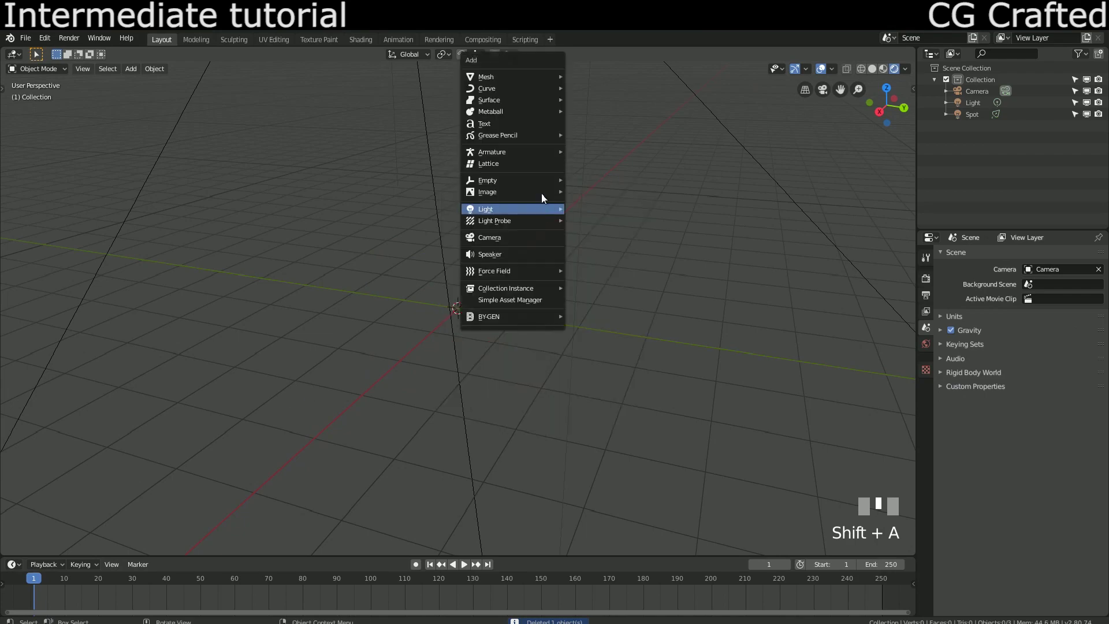
mouse_move(510, 76)
left_click(583, 77)
key("s")
left_click(491, 485)
scroll(483, 534, "down", 4)
scroll(483, 534, "up", 4)
Add a new cube at the centre of the floor
left_click(491, 322)
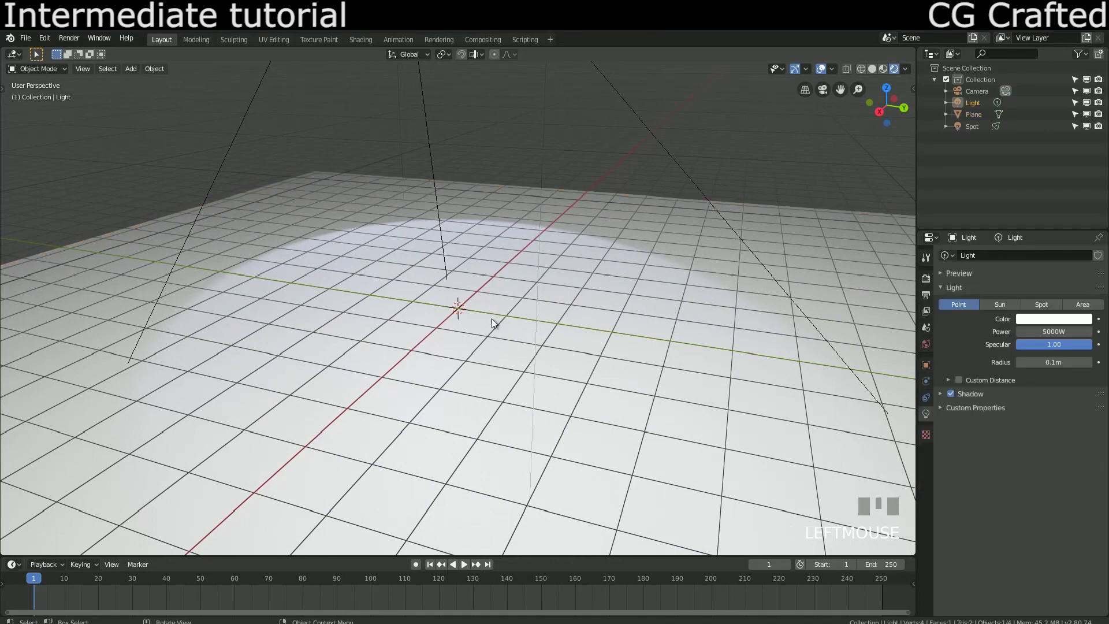
middle_click_drag(491, 322, 569, 392)
key("shift+a")
mouse_move(371, 210)
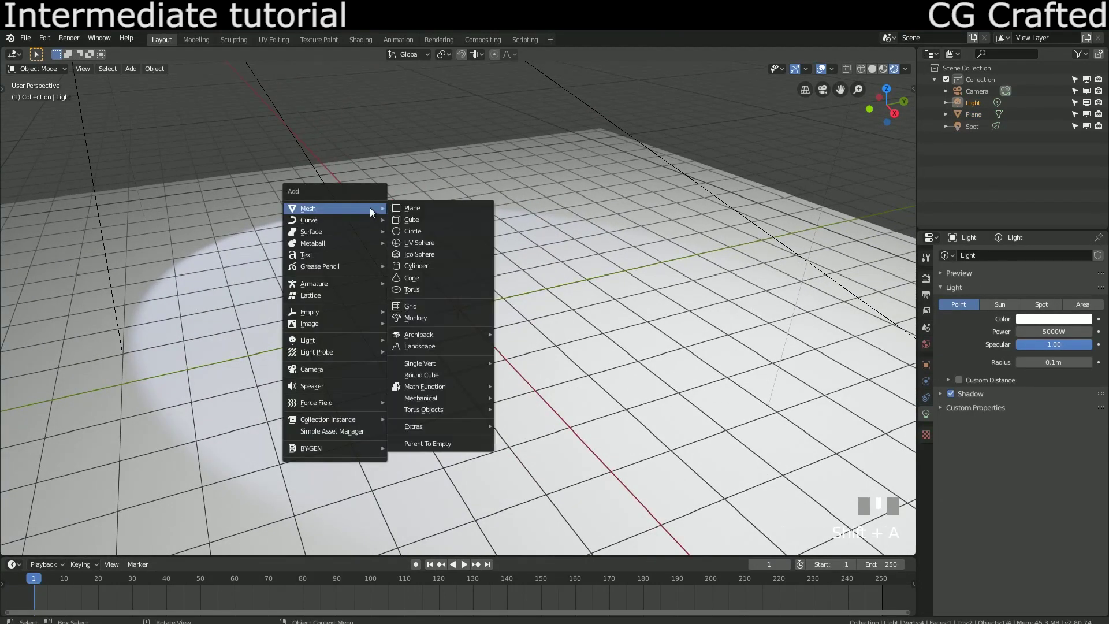
left_click(417, 221)
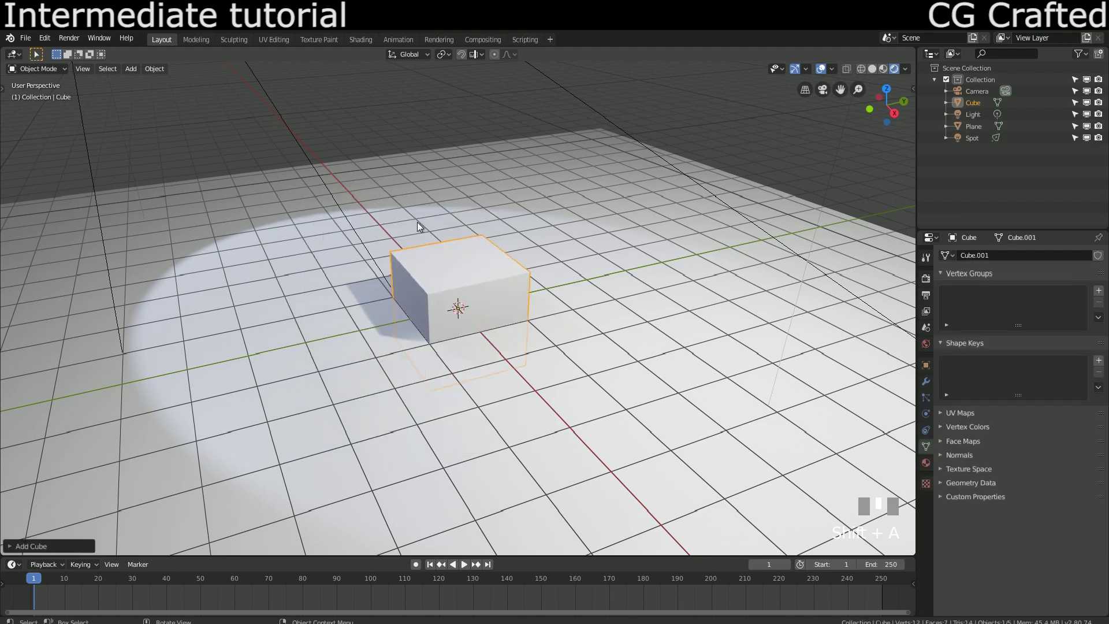
Raise the new cube along Z so it rests on the floor
key("g")
key("z")
left_click(406, 238)
In Edit Mode with edge selection, select the cube's left edge from top view
key("Tab")
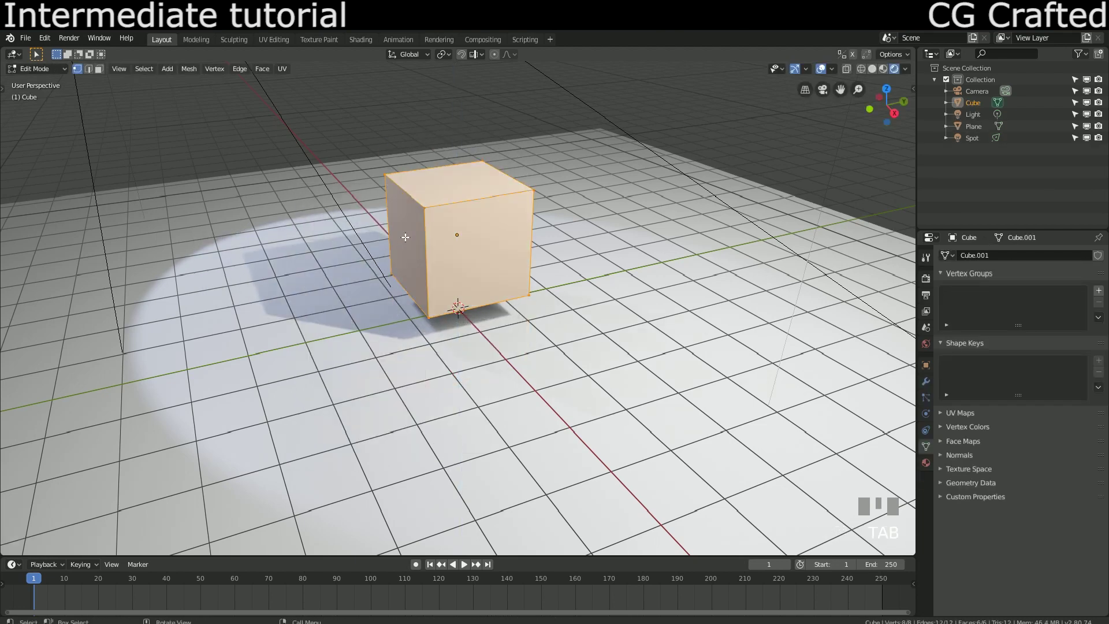
middle_click_drag(406, 237, 433, 306, "shift")
key("3")
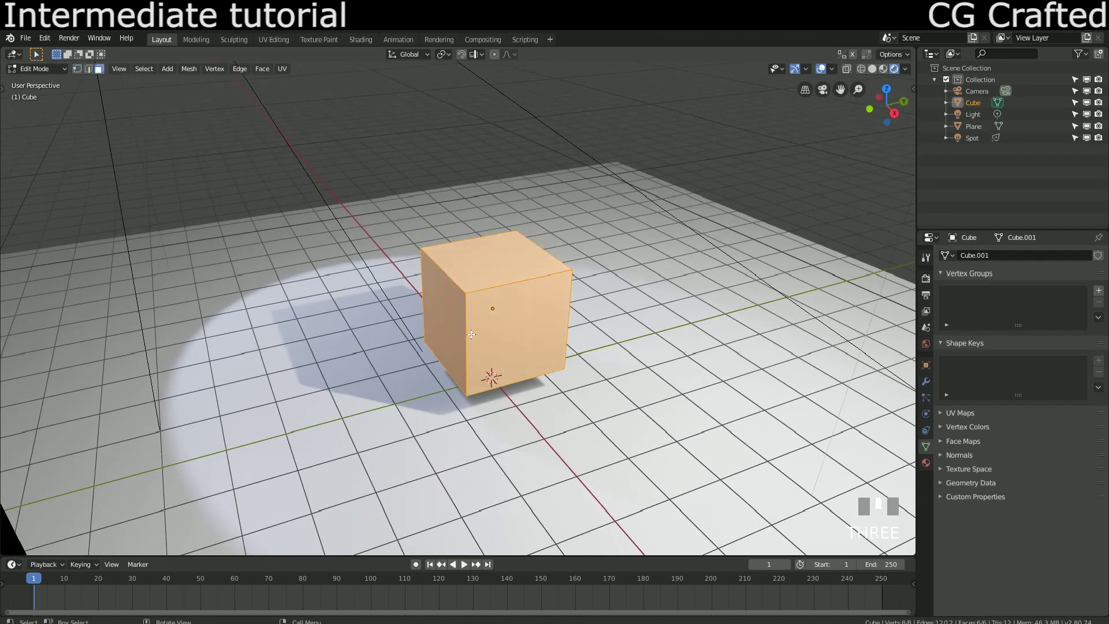
key("2")
key("alt+a")
middle_click_drag(471, 334, 438, 354)
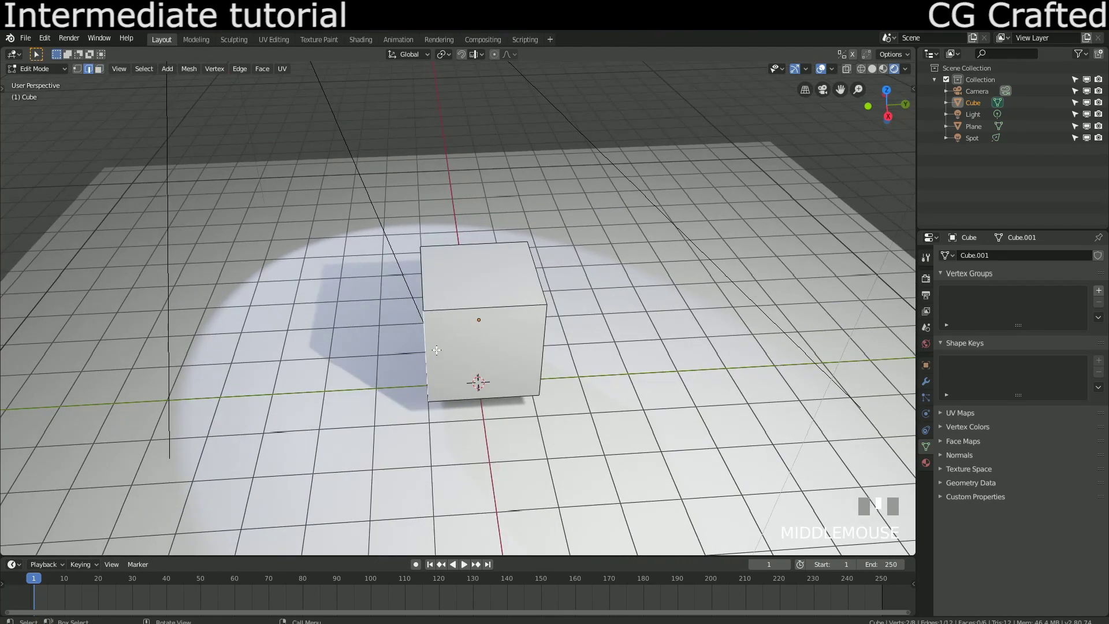
key("KP_7")
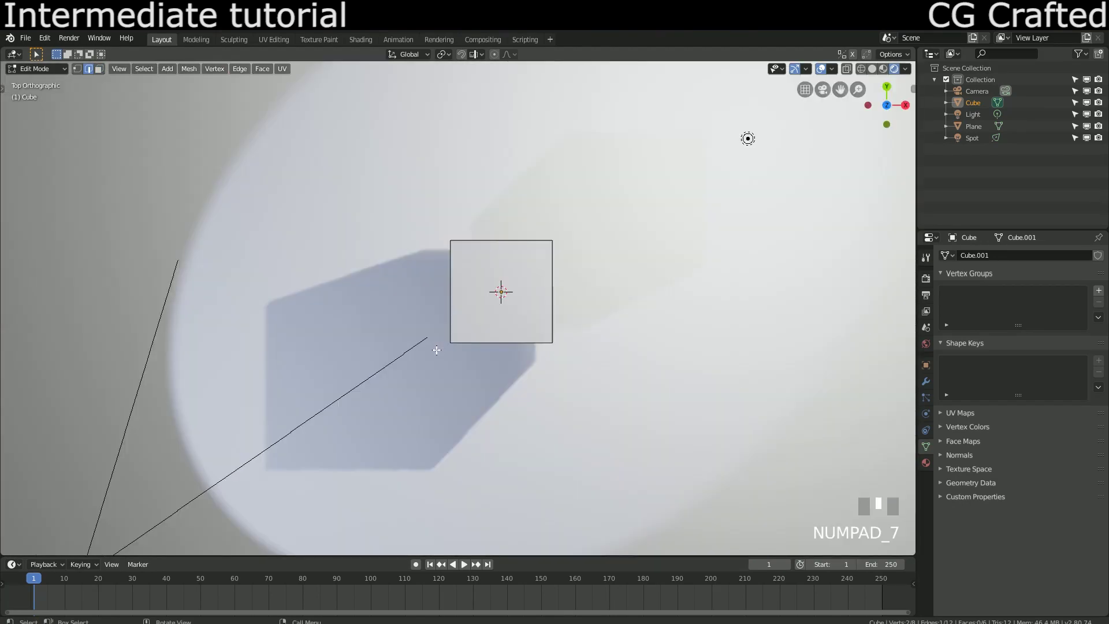
mouse_move(436, 350)
middle_mouse_down()
mouse_move(339, 413)
mouse_move(443, 376)
mouse_move(445, 346)
middle_mouse_up()
left_click(444, 346)
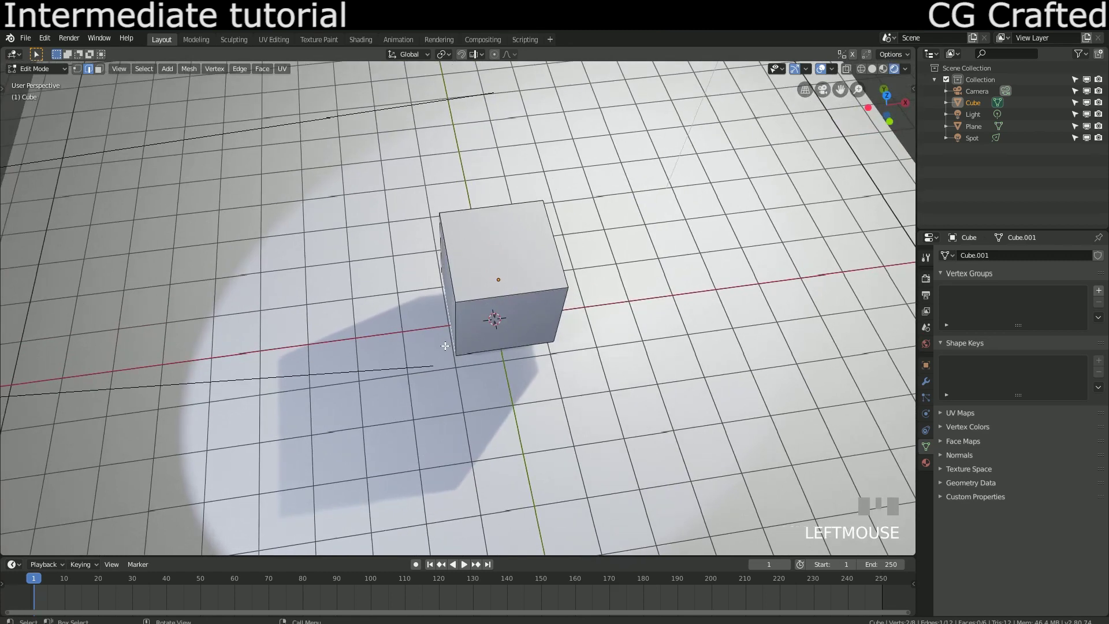
key("KP_7")
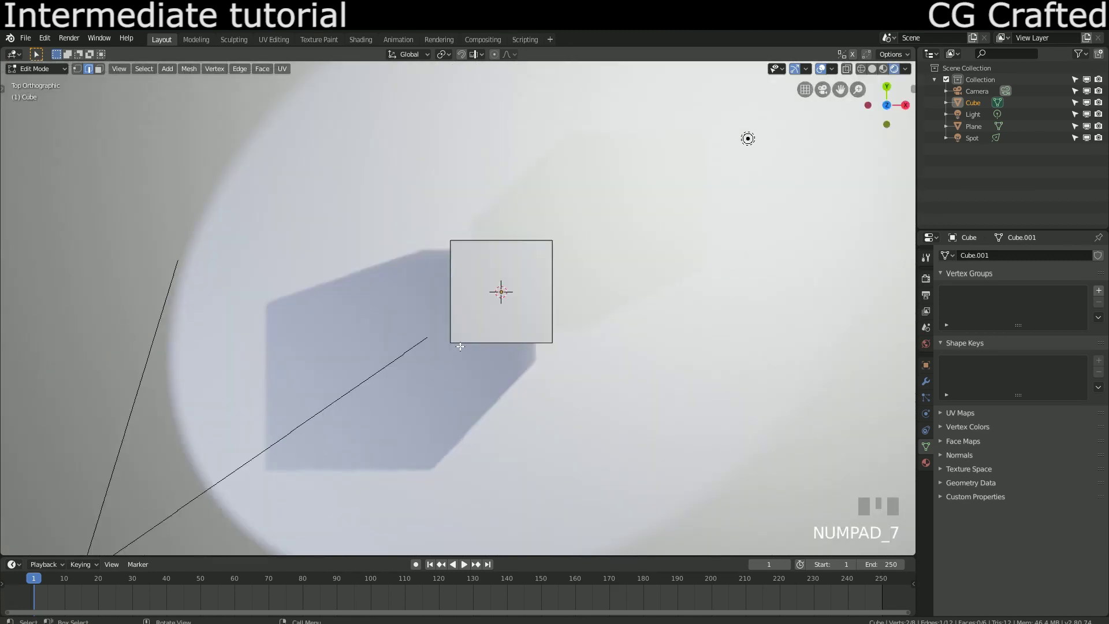
Pull the selected corner down-left into a wedge point and return to Object Mode
key("g")
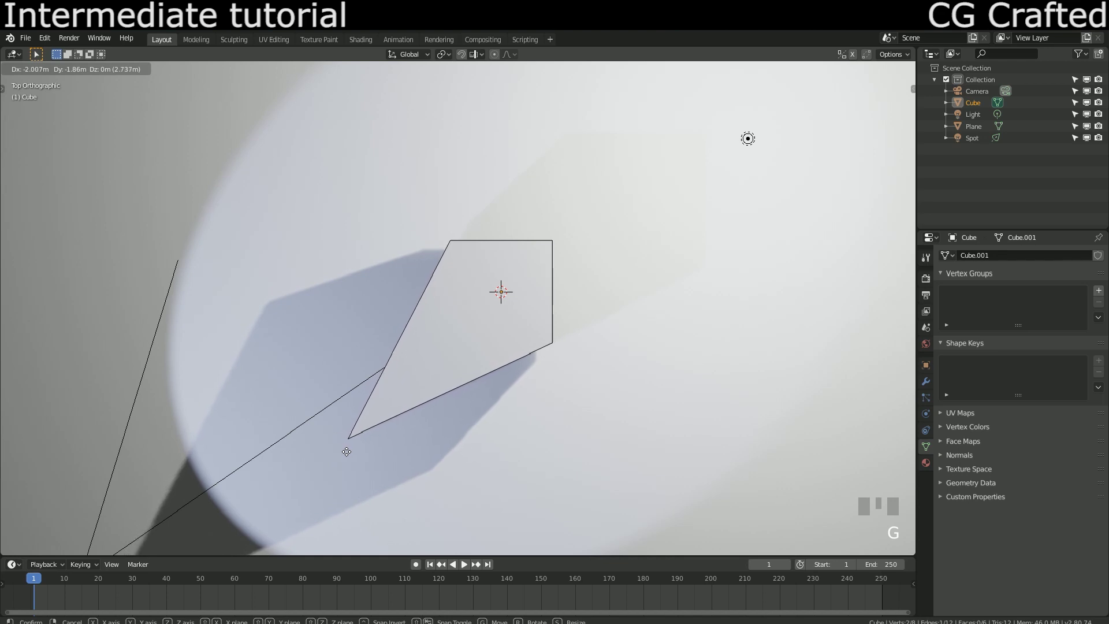
left_click(371, 445)
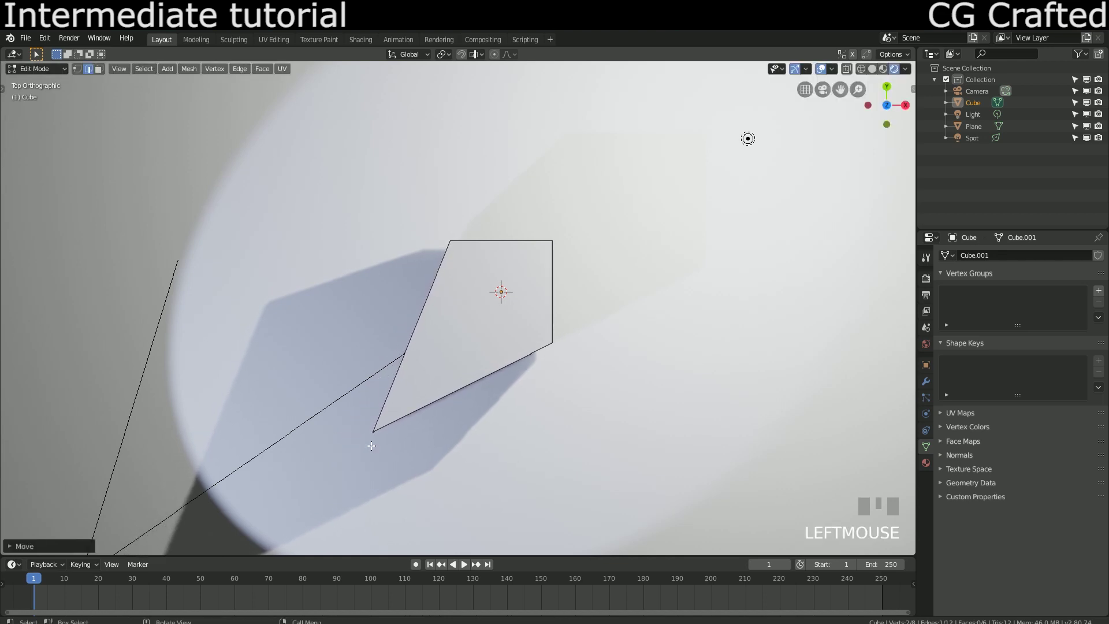
middle_click_drag(350, 433, 475, 383)
left_click(482, 385)
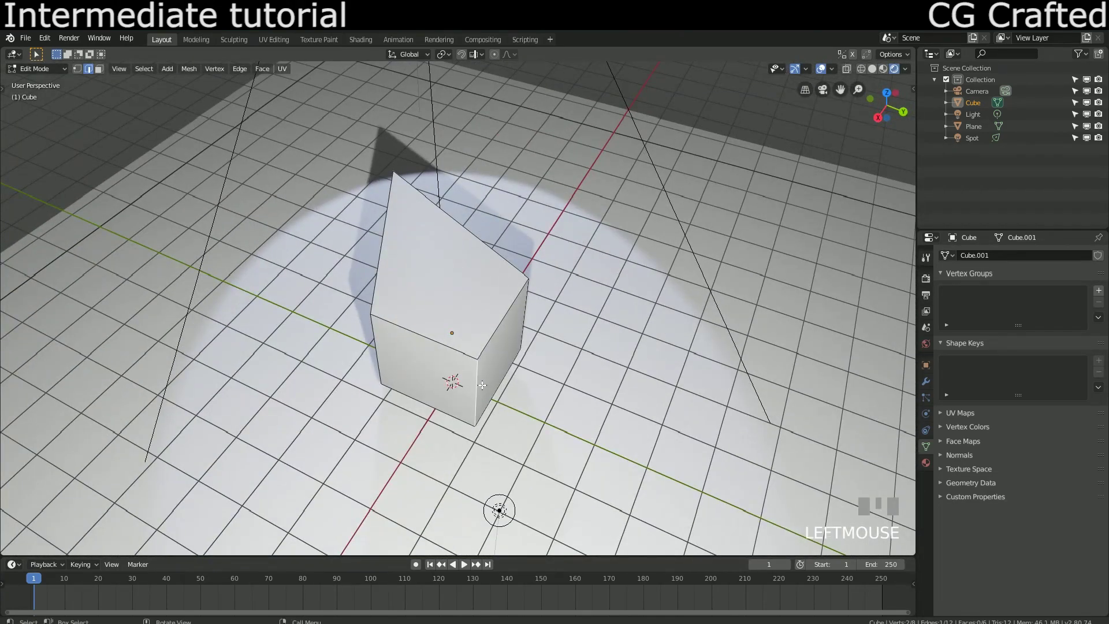
key("KP_7")
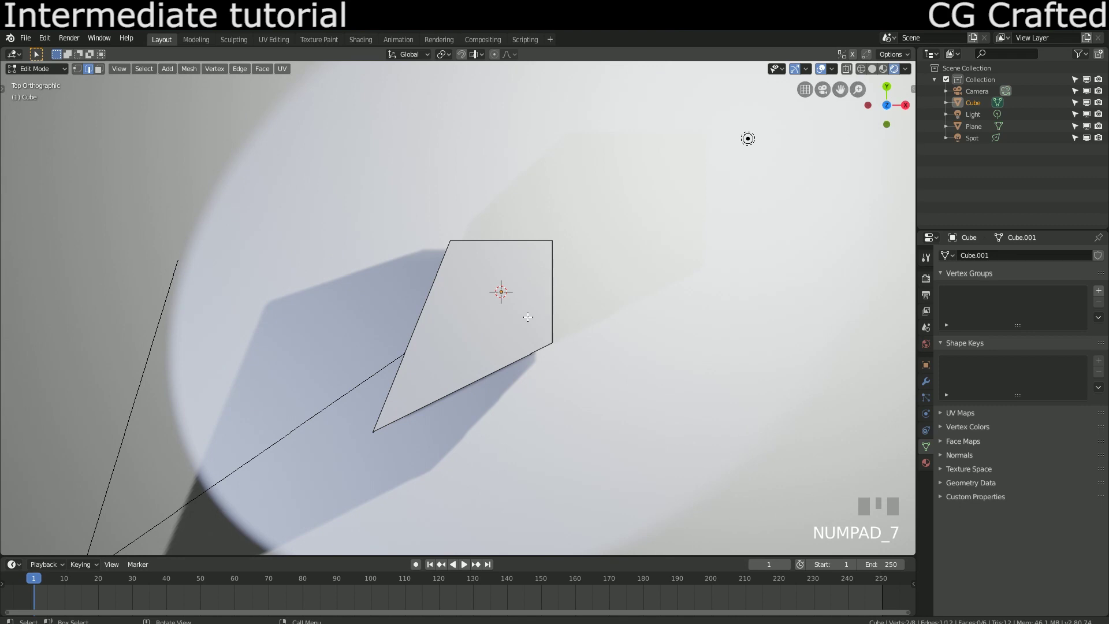
key("Tab")
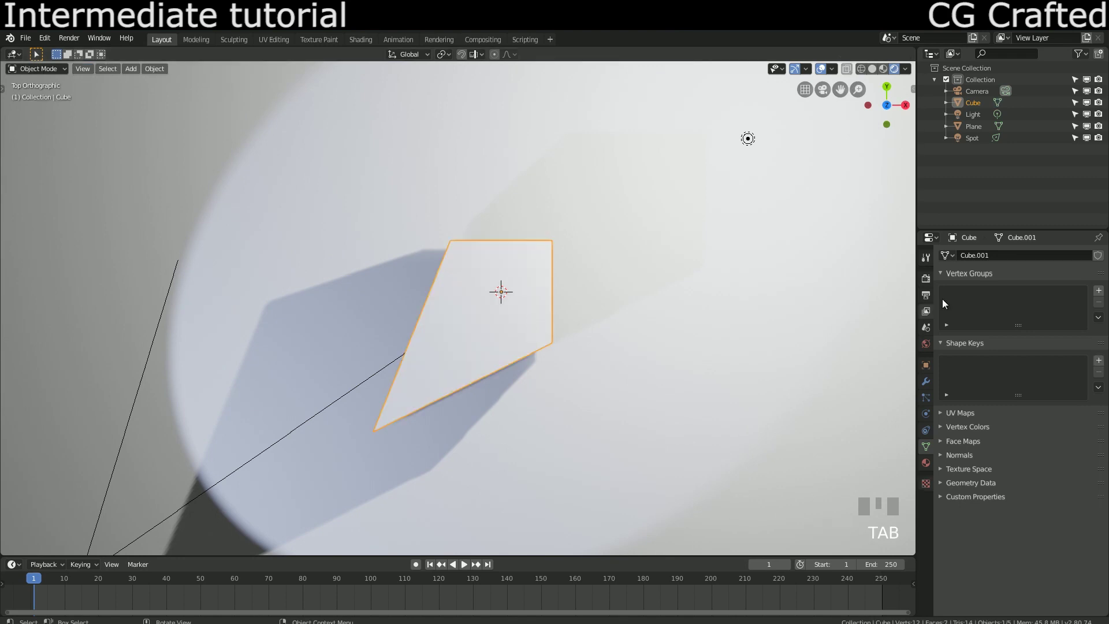
Add a Subdivision Surface modifier to the wedge
left_click(926, 381)
left_click(983, 255)
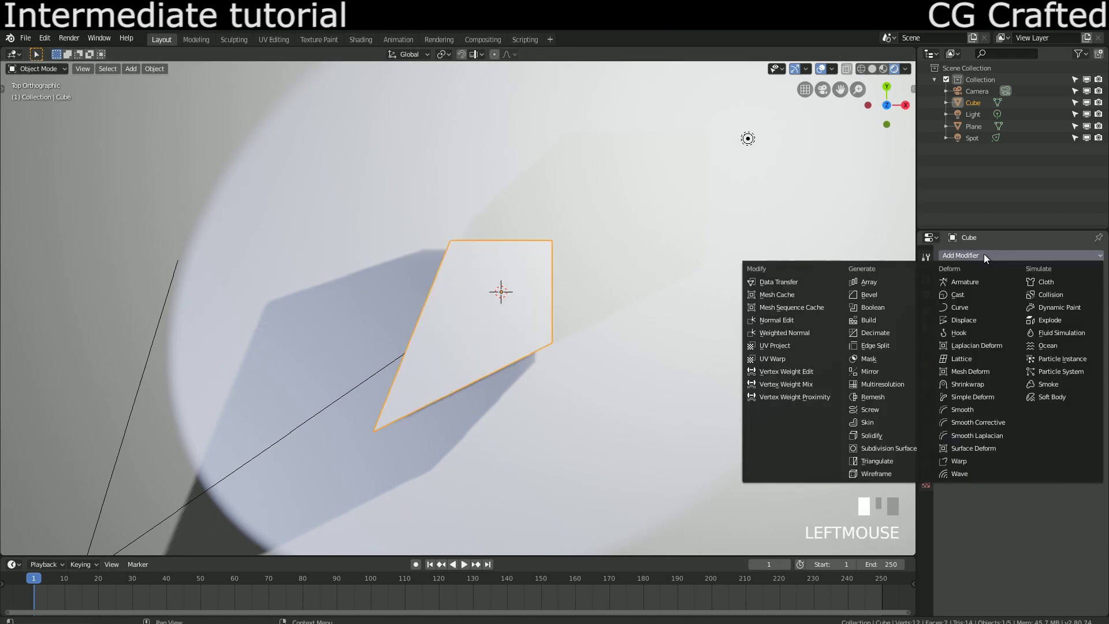
left_click(889, 442)
middle_click_drag(611, 398, 559, 282)
scroll(514, 276, "up", 3)
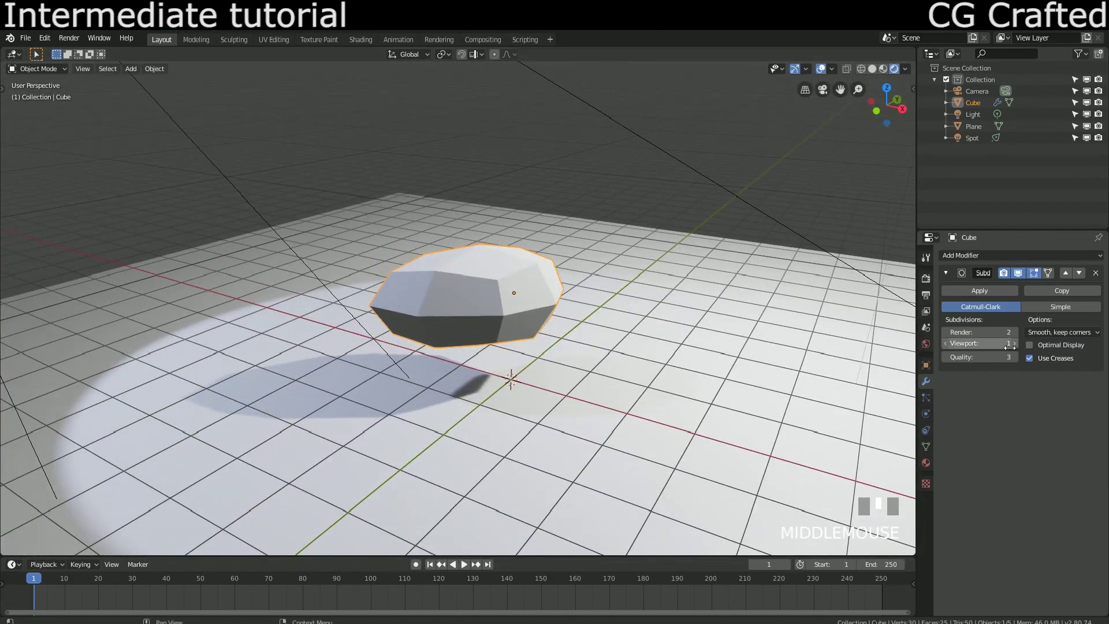
Set the Subdivision Surface viewport and render levels to 4, then enter Edit Mode
left_click(1000, 346)
type("2")
key("Return")
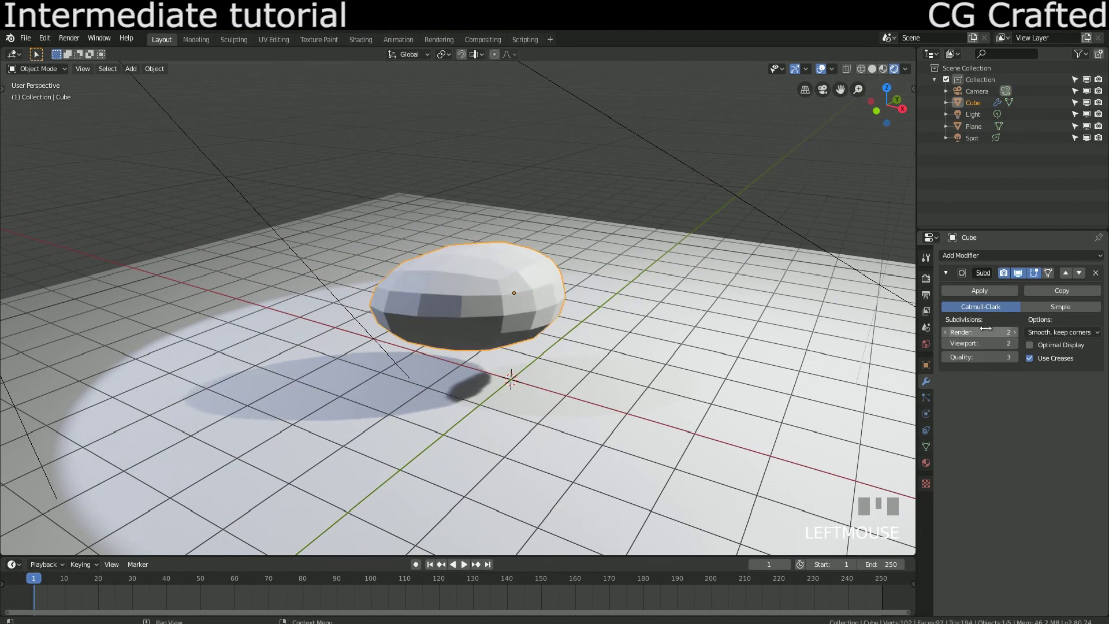
type("4")
key("Return")
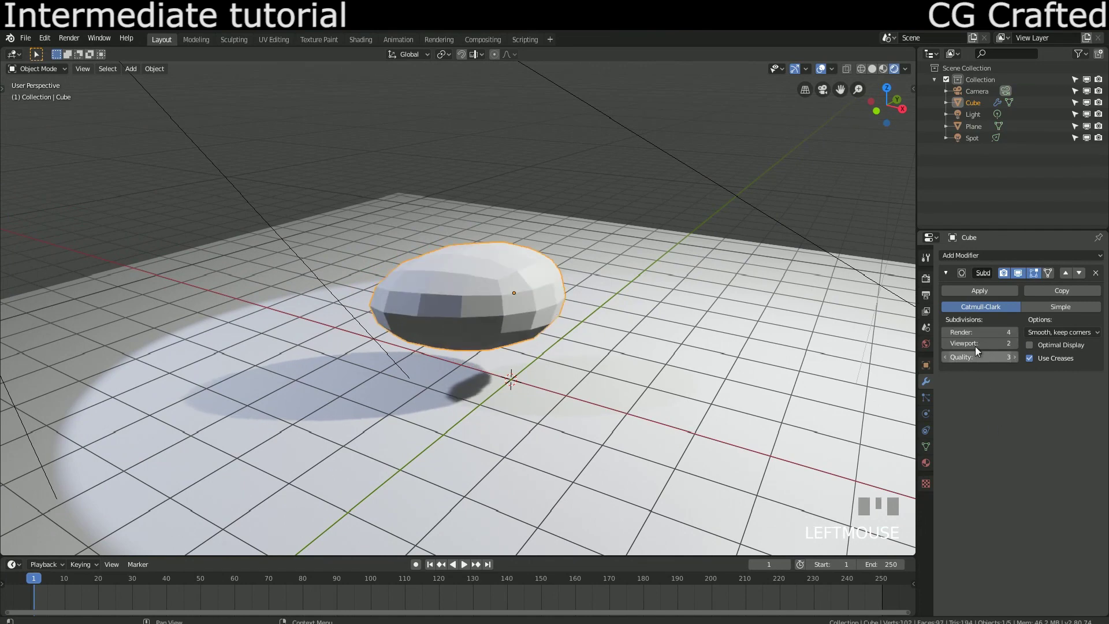
left_click(975, 346)
type("4")
key("Return")
middle_click_drag(403, 347, 421, 344)
key("Tab")
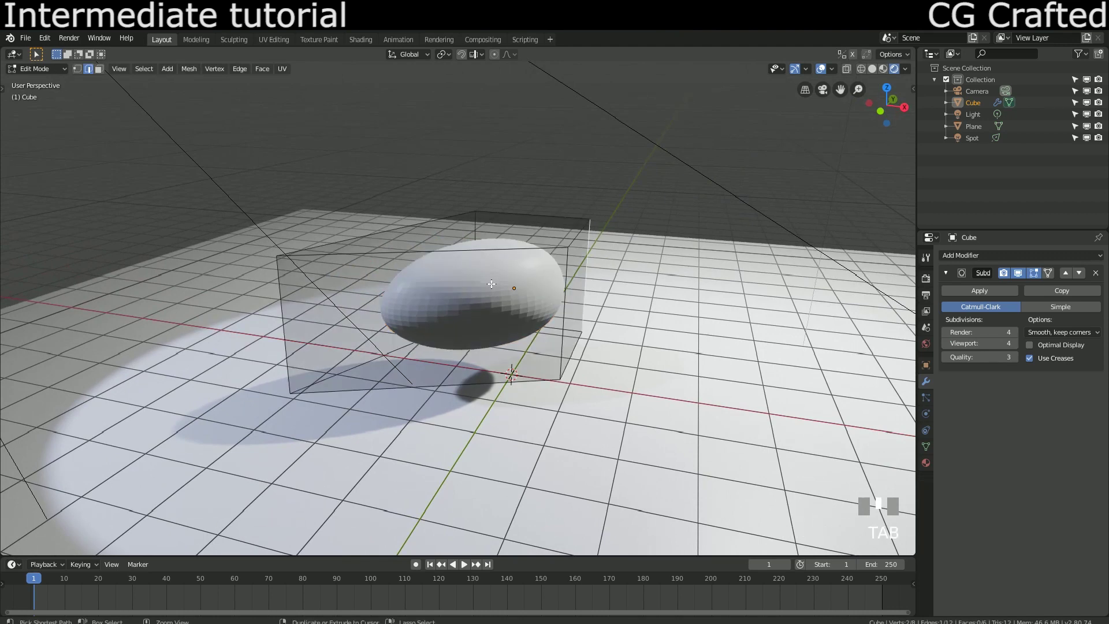
key("ctrl+r")
Insert a centred edge loop, then step through redo and undo of earlier edits
middle_click_drag(518, 246, 577, 276)
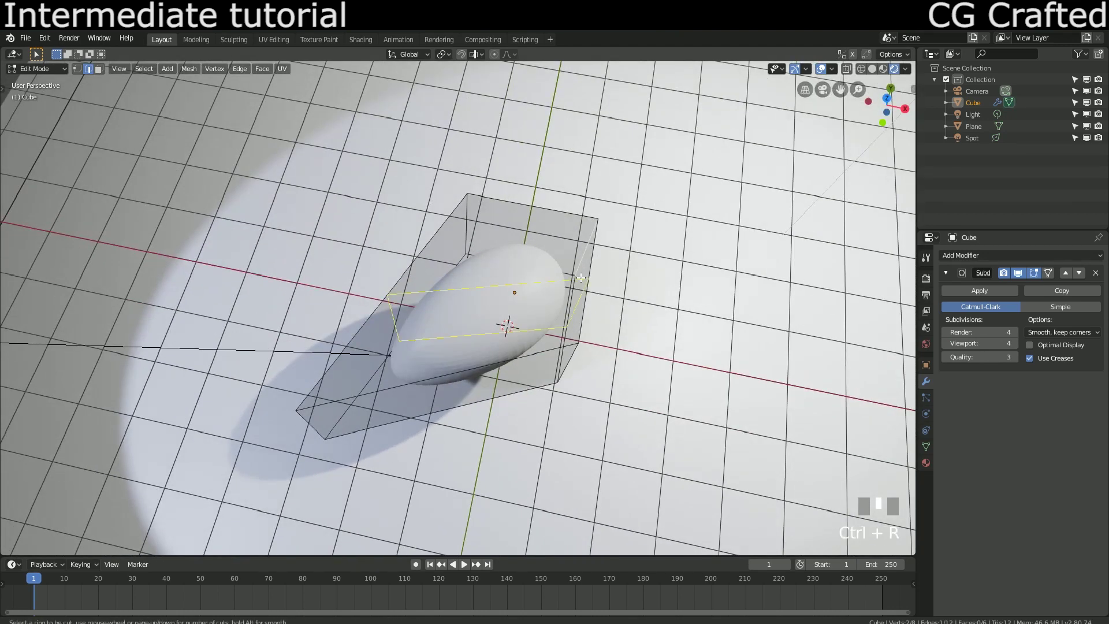
left_click(448, 375)
right_click(448, 375)
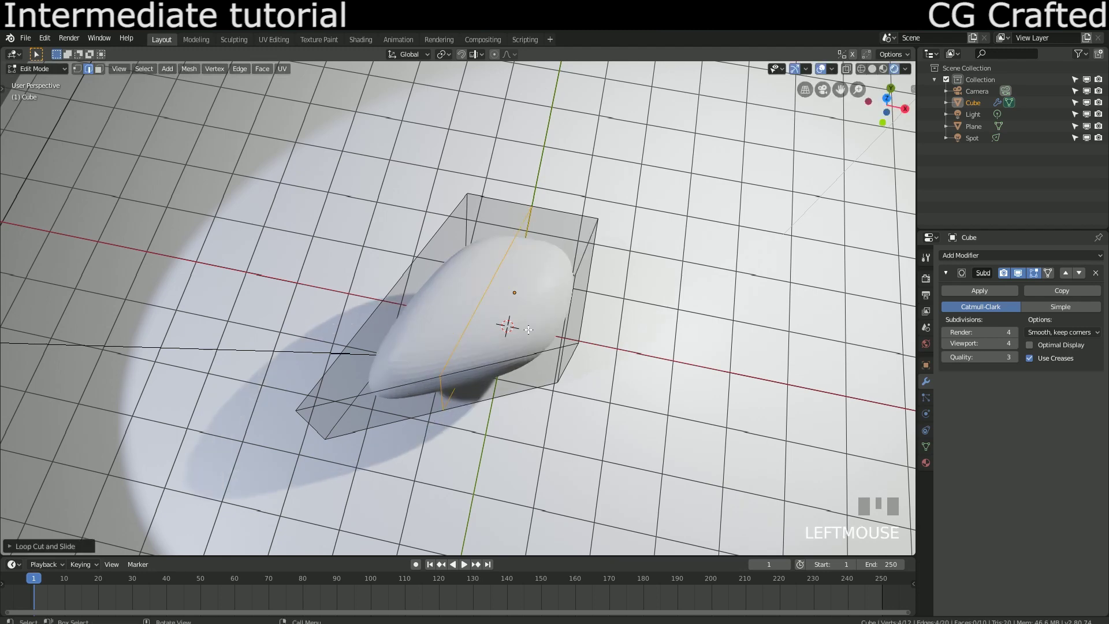
middle_click_drag(508, 312, 508, 277)
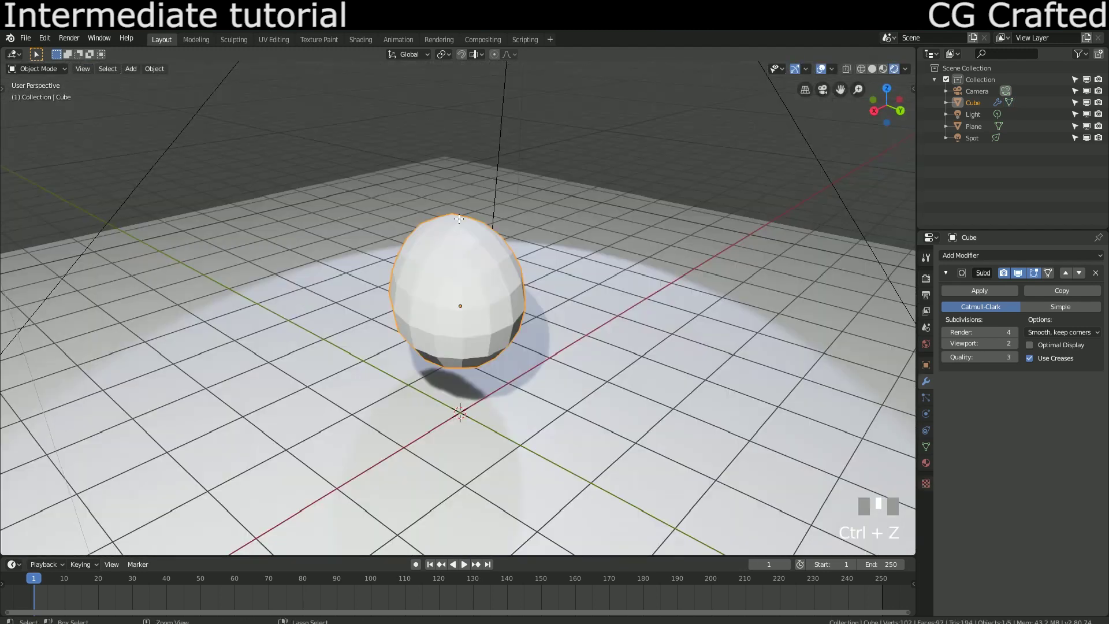
key("shift+ctrl+z")
key("shift+ctrl+z")
key("Tab")
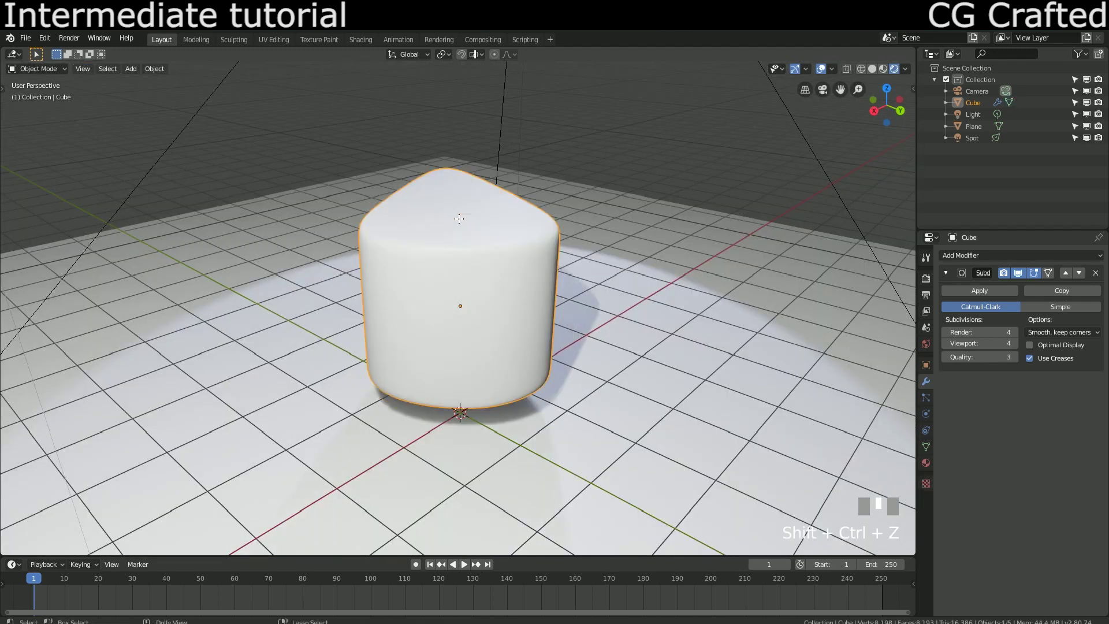
key("ctrl+z")
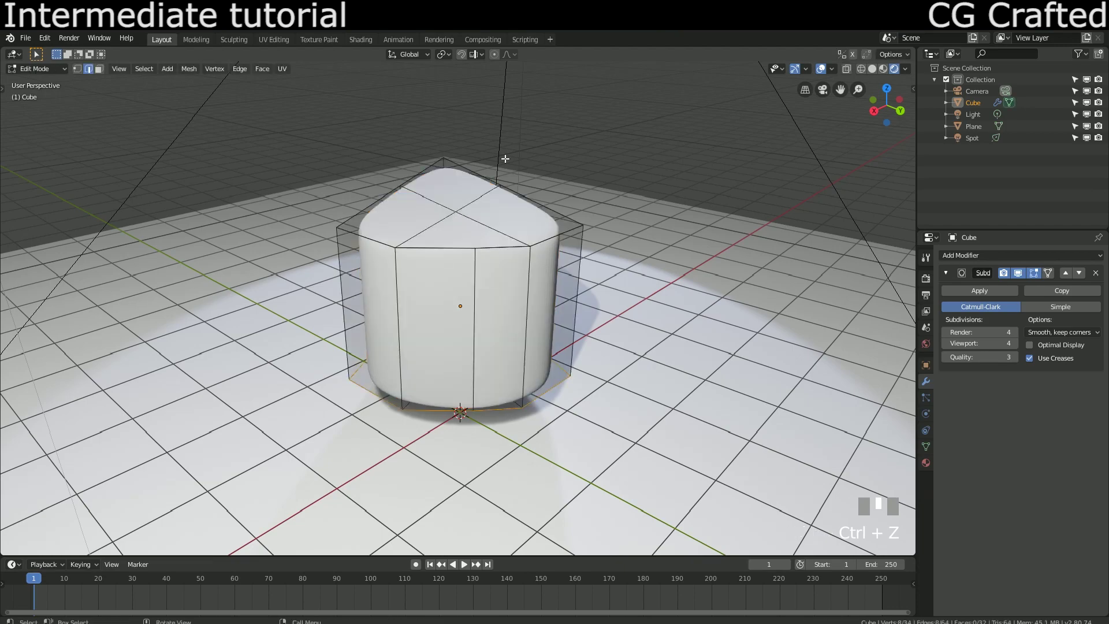
Select a vertical edge of the cage and slide it to a new position
middle_click_drag(441, 330, 490, 352)
left_click(485, 326)
key("g")
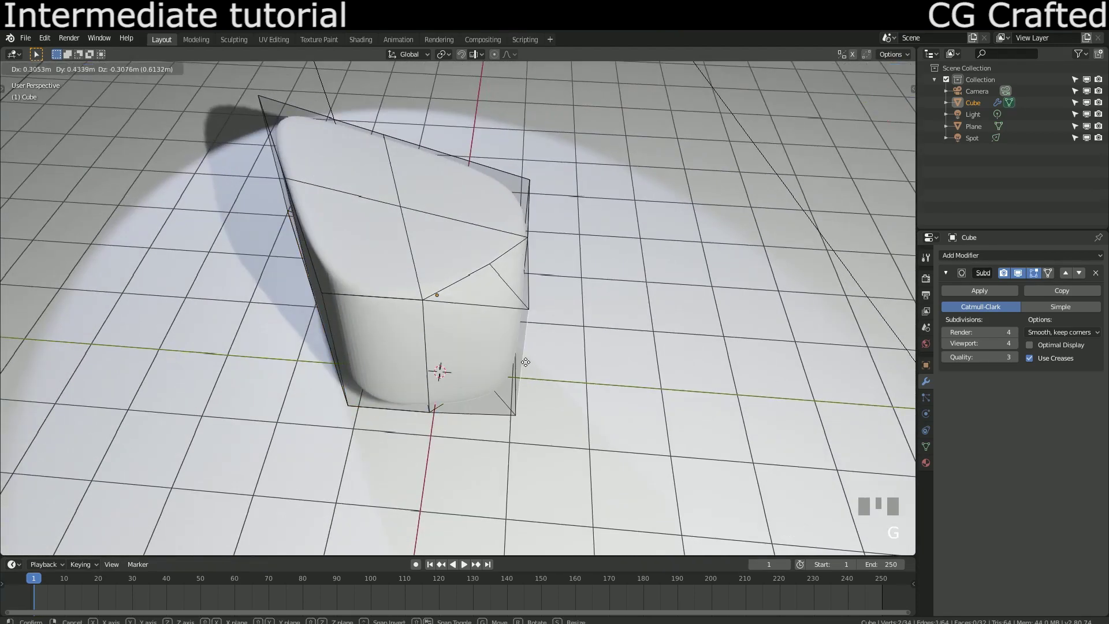
key("Escape")
key("ctrl+z")
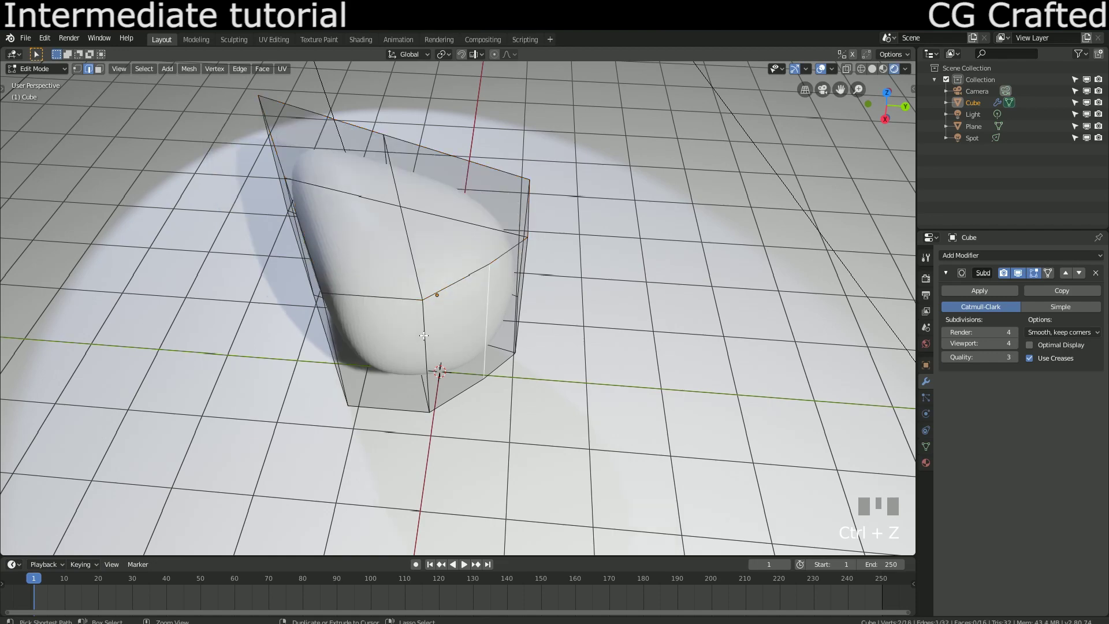
middle_click_drag(468, 277, 516, 218)
key("g")
key("g")
left_click(456, 315)
key("g")
left_click(531, 343)
Add two horizontal loop cuts near the base and slide them downward
key("ctrl+r")
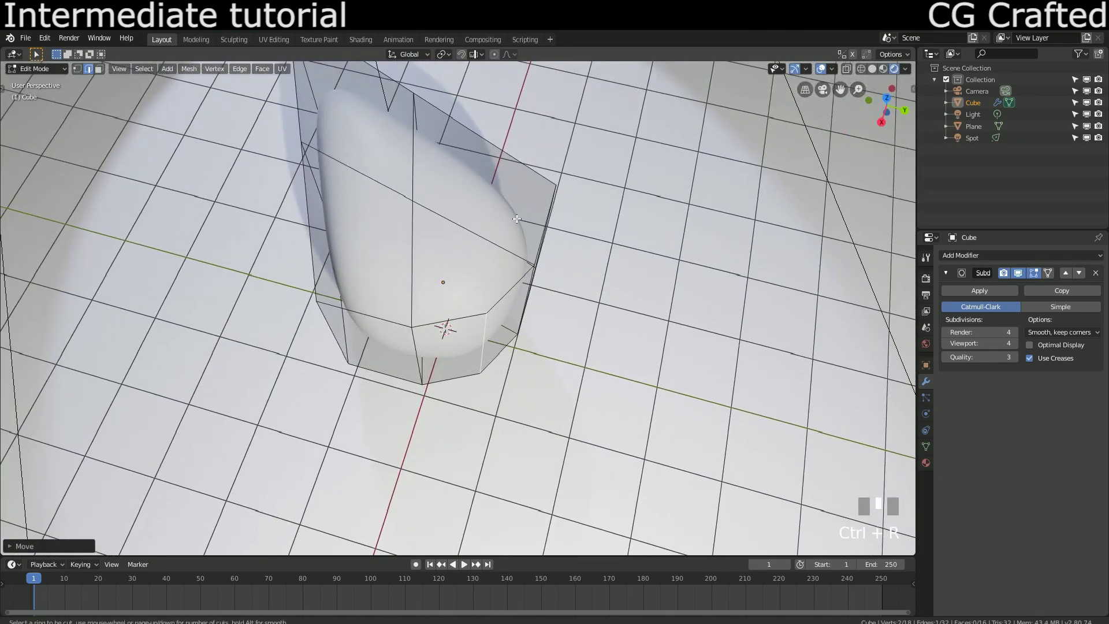
left_click(453, 309)
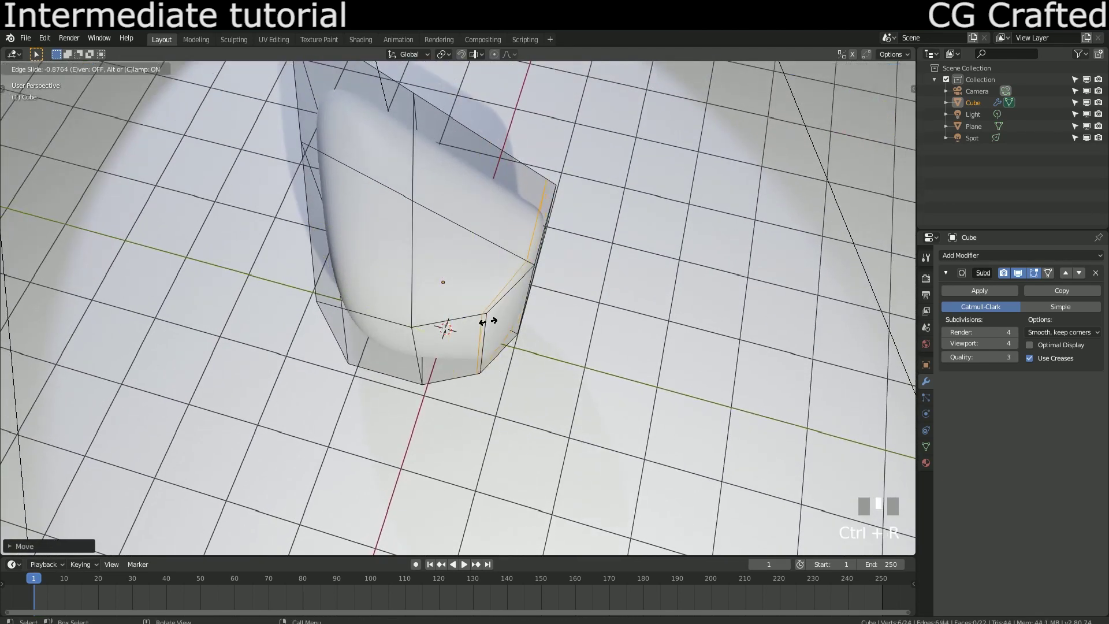
left_click(488, 321)
key("ctrl+r")
left_click(396, 313)
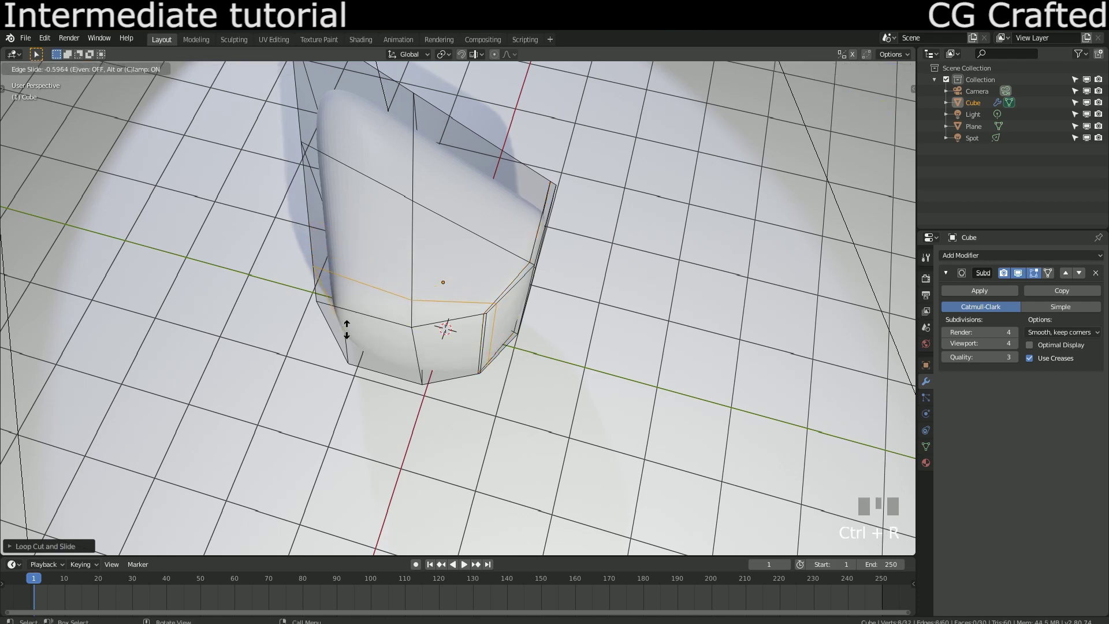
left_click(296, 349)
middle_click_drag(296, 349, 329, 306)
Edge-slide two vertical side edges of the slice toward the corners to firm them up
key("Tab")
key("Tab")
scroll(446, 278, "up", 2)
left_click(499, 275)
middle_click_drag(498, 275, 470, 307)
key("g")
key("g")
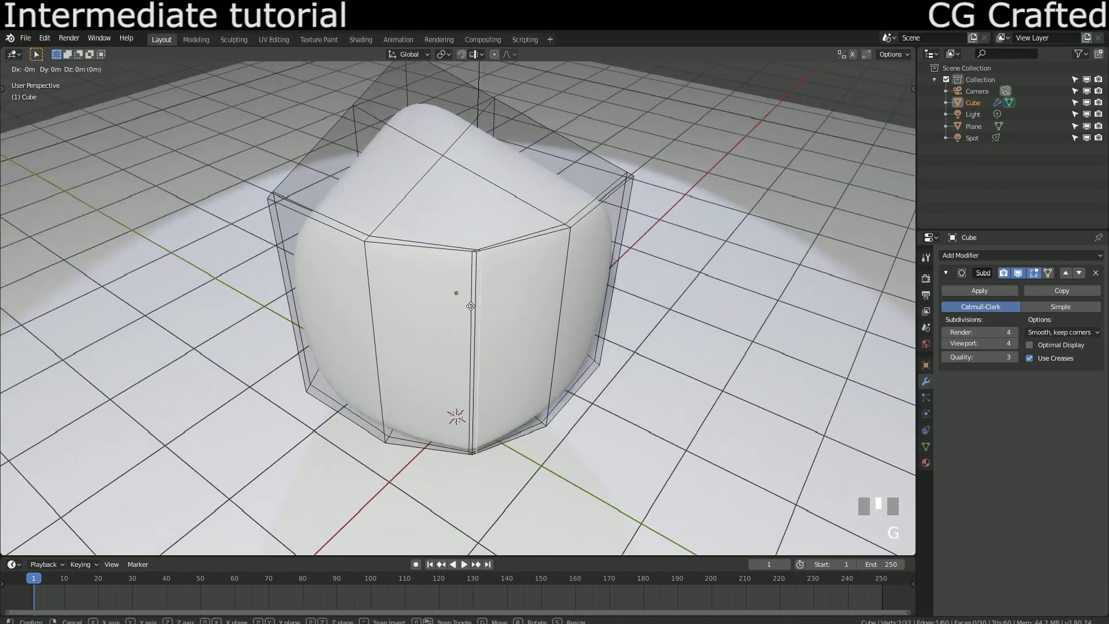
left_click(490, 305)
left_click(468, 287)
key("g")
key("g")
left_click(425, 275)
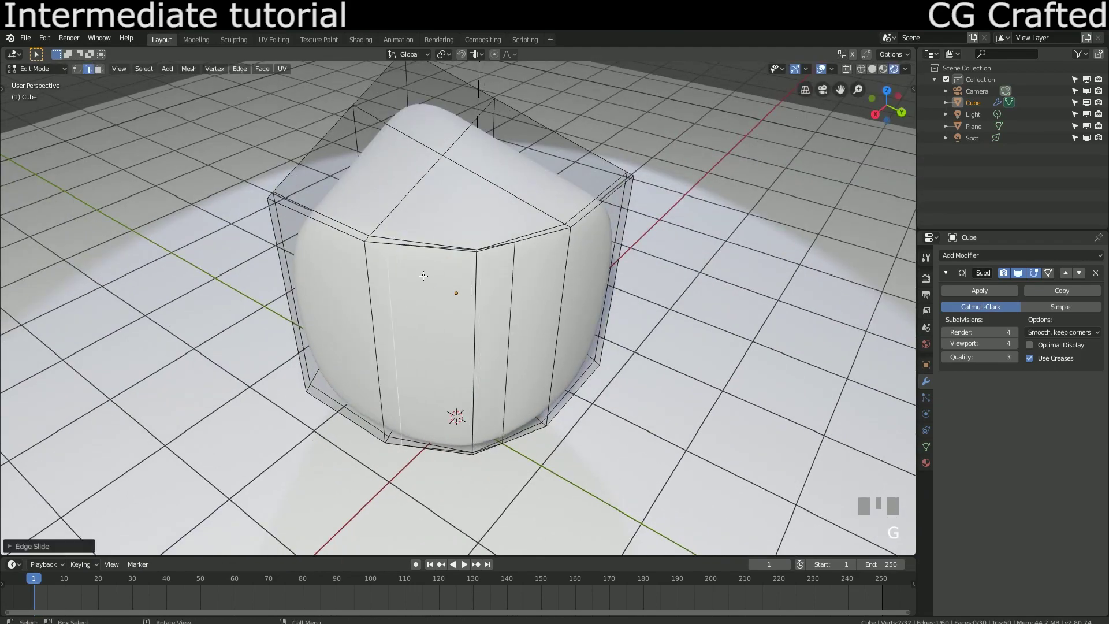
key("Tab")
middle_click_drag(430, 295, 462, 302)
Edge-slide two more vertical edges on the other side of the slice
key("Tab")
left_click(539, 278)
key("g")
key("g")
left_click(557, 278)
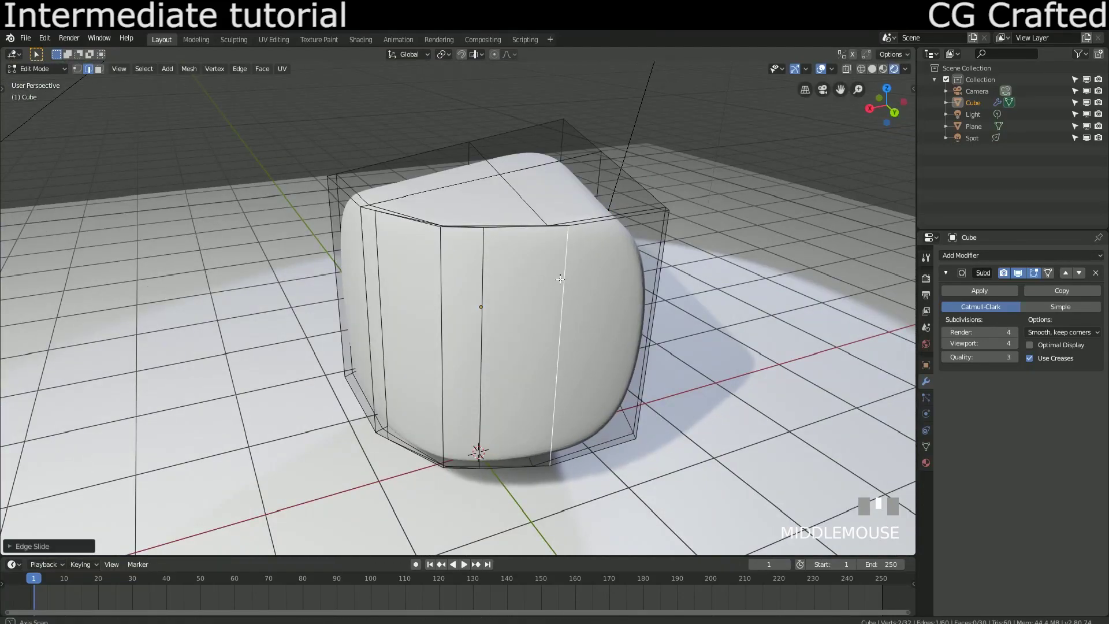
middle_click_drag(557, 279, 628, 285)
left_click(398, 291)
key("g")
key("g")
left_click(365, 293)
middle_click_drag(365, 293, 503, 300)
key("g")
key("g")
key("Escape")
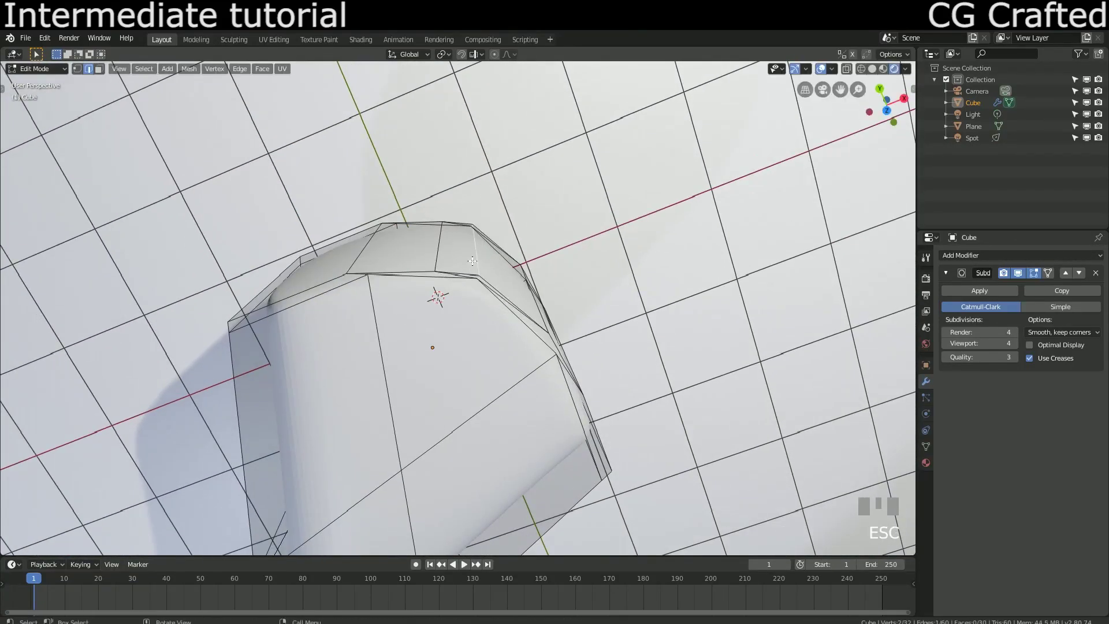
middle_click_drag(483, 264, 498, 245)
key("g")
key("g")
key("Escape")
key("Tab")
middle_click_drag(396, 234, 381, 167)
Add Ctrl+R loop cuts near the top and lower edges of the slice
key("Tab")
key("ctrl+r")
left_click(475, 231)
left_click(475, 179)
key("ctrl+r")
left_click(541, 300)
left_click(541, 360)
key("Tab")
middle_click_drag(541, 360, 401, 353)
Add loop cuts hugging the side edges, then check the crisp wedge in Object Mode
key("Tab")
key("ctrl+r")
key("Escape")
key("ctrl+r")
left_click(398, 347)
left_click(317, 327)
key("ctrl+r")
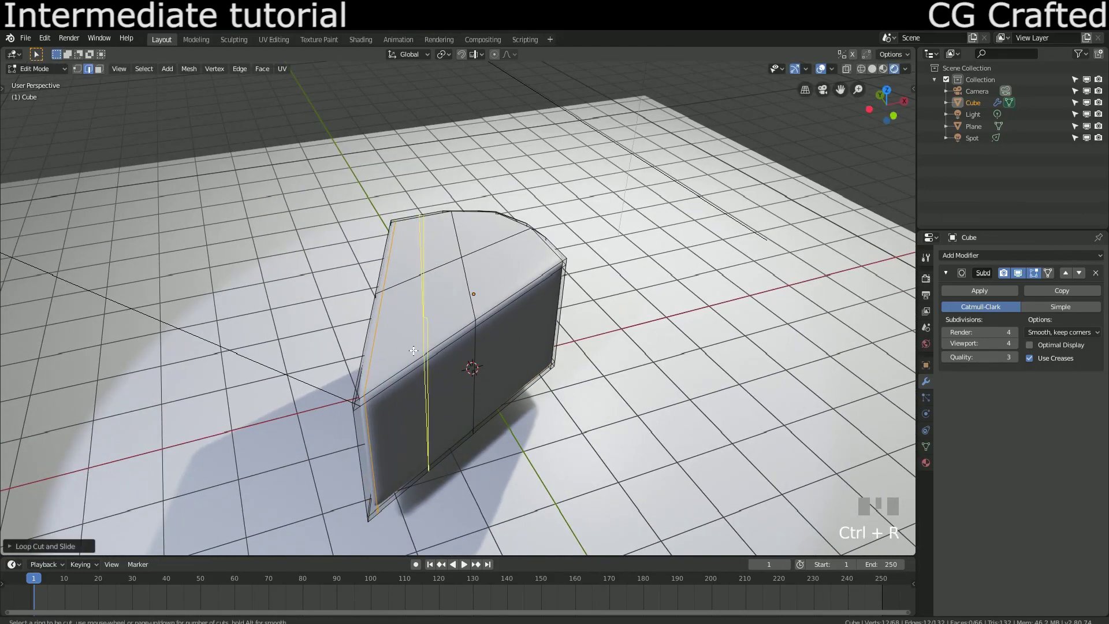
left_click(528, 253)
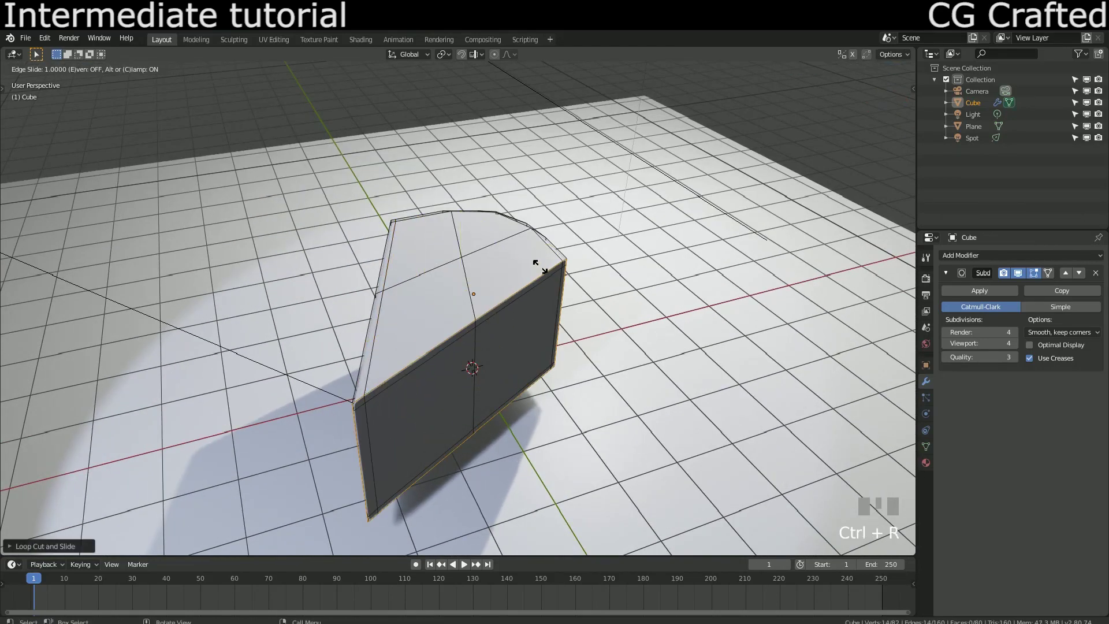
left_click(527, 257)
key("Tab")
middle_click_drag(490, 324, 105, 290)
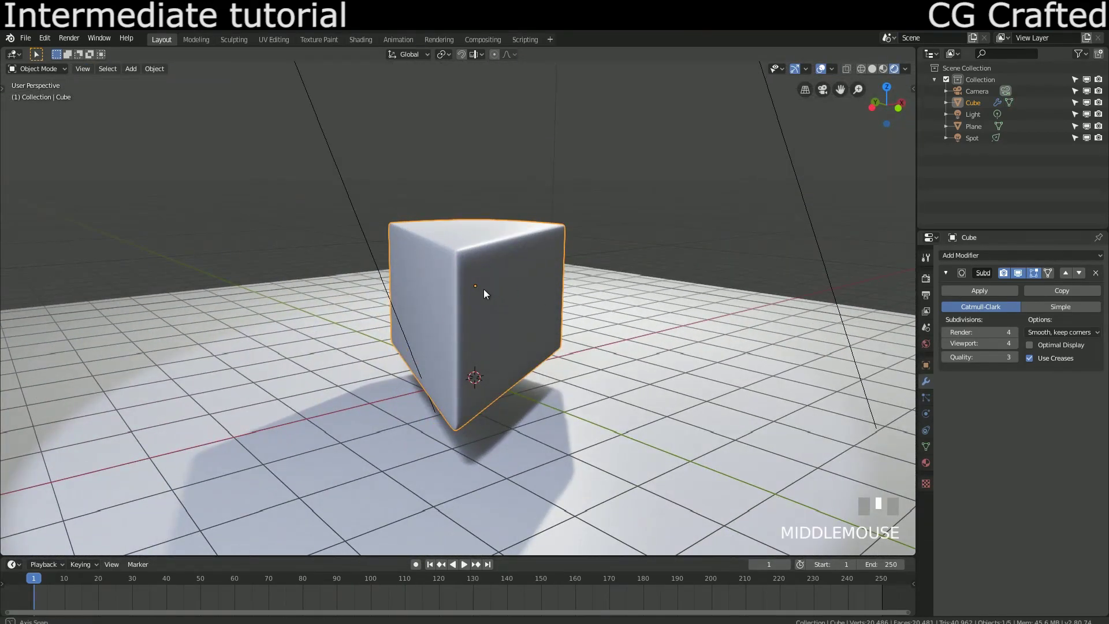
middle_click_drag(483, 289, 504, 297)
Add a Displace modifier to the slice driven by a new Clouds texture
left_click(1010, 255)
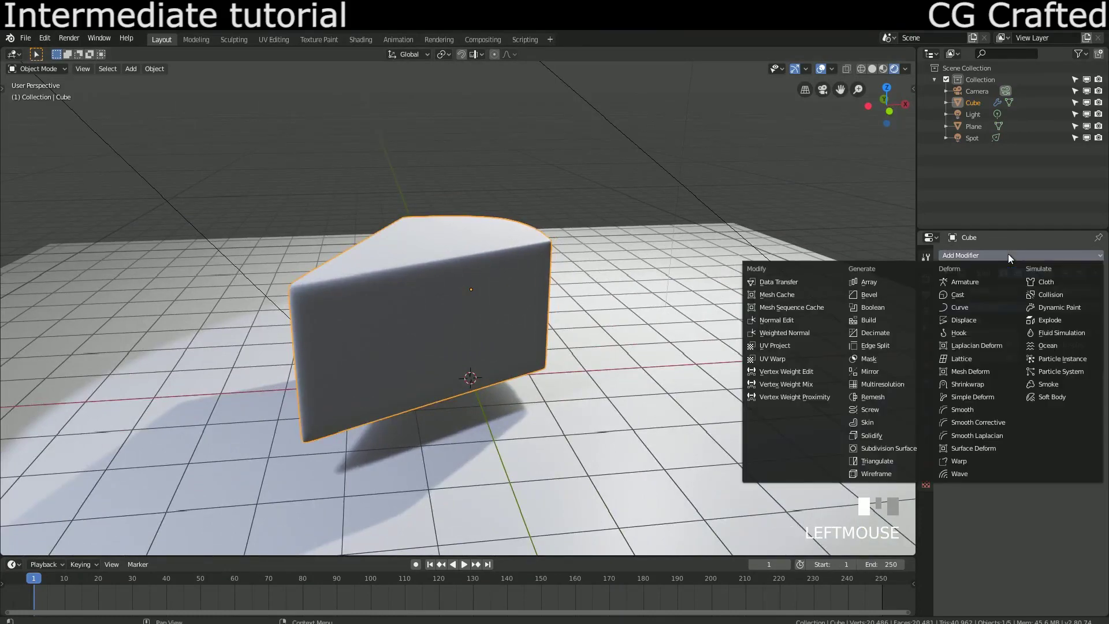
left_click(991, 321)
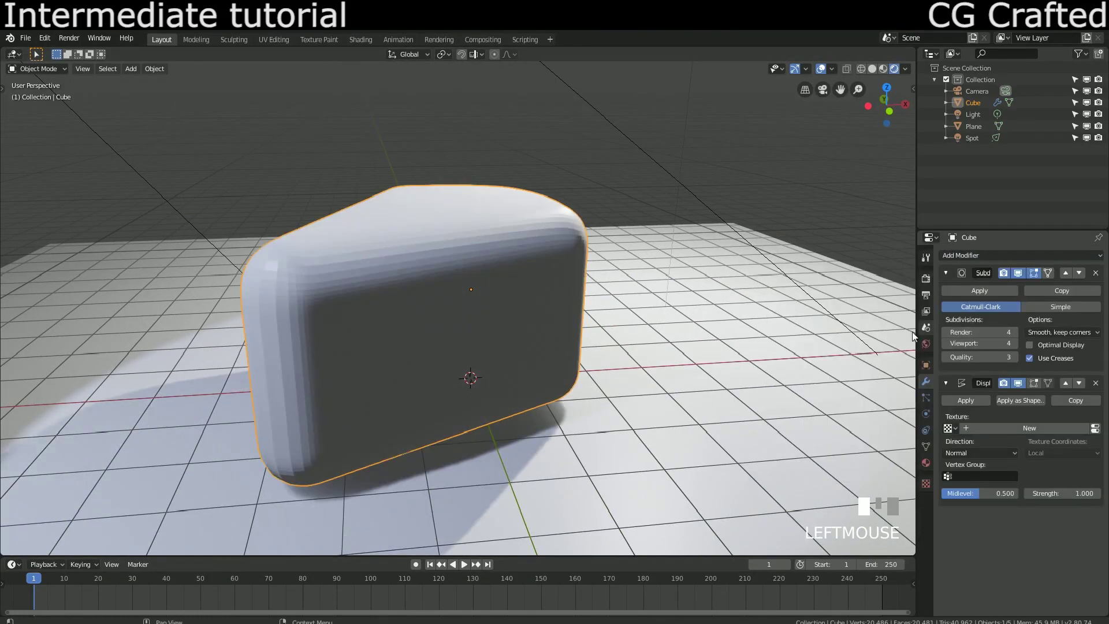
middle_click_drag(613, 326, 556, 313)
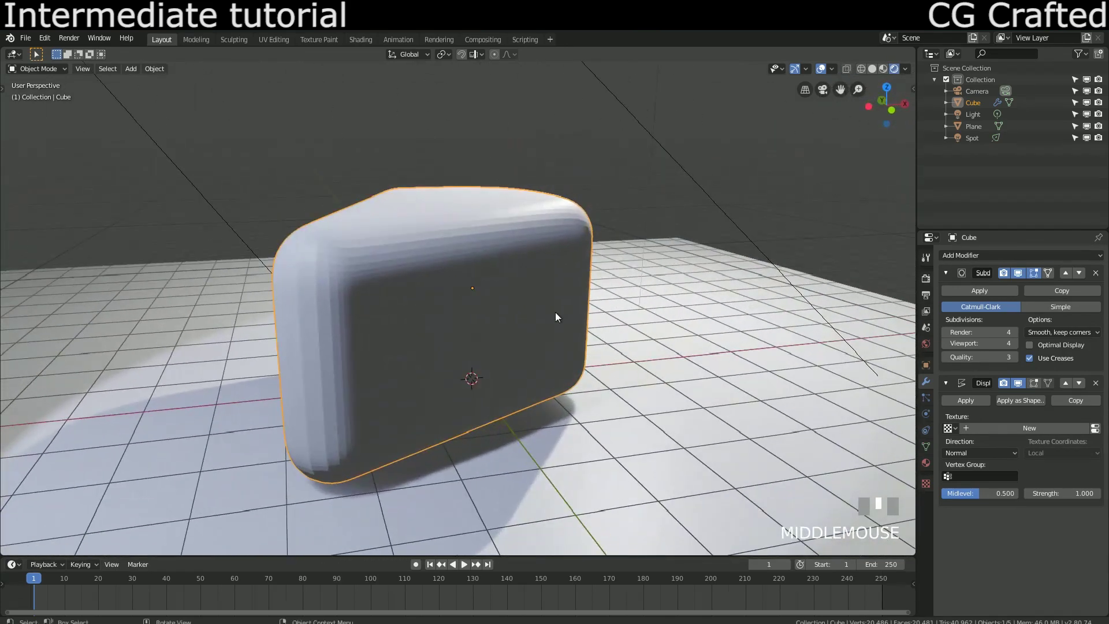
left_click(925, 482)
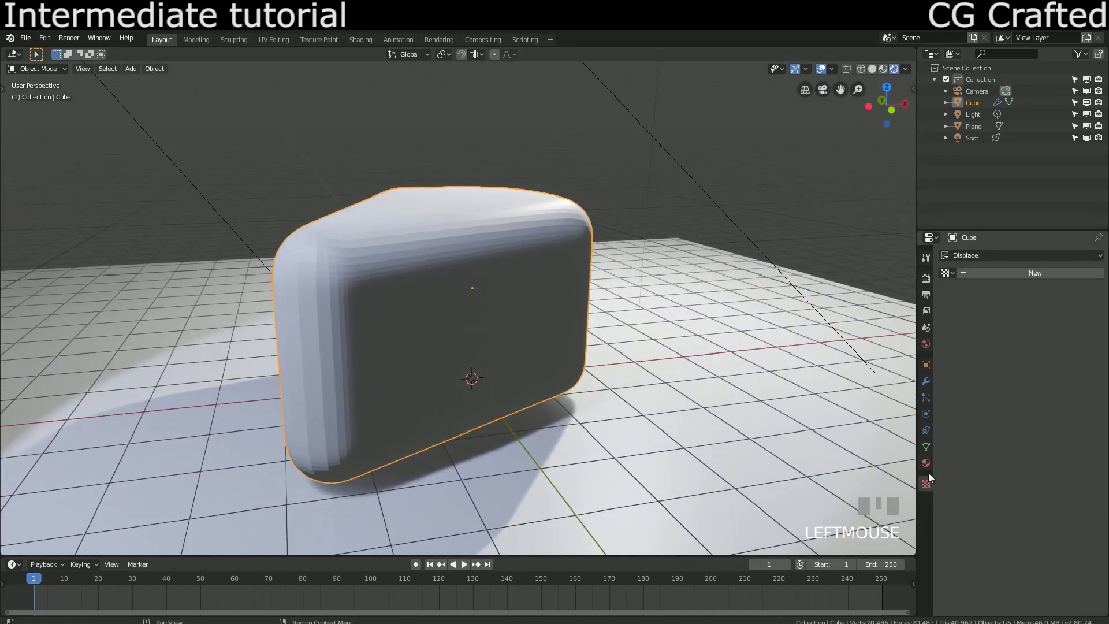
left_click(996, 254)
left_click(996, 254)
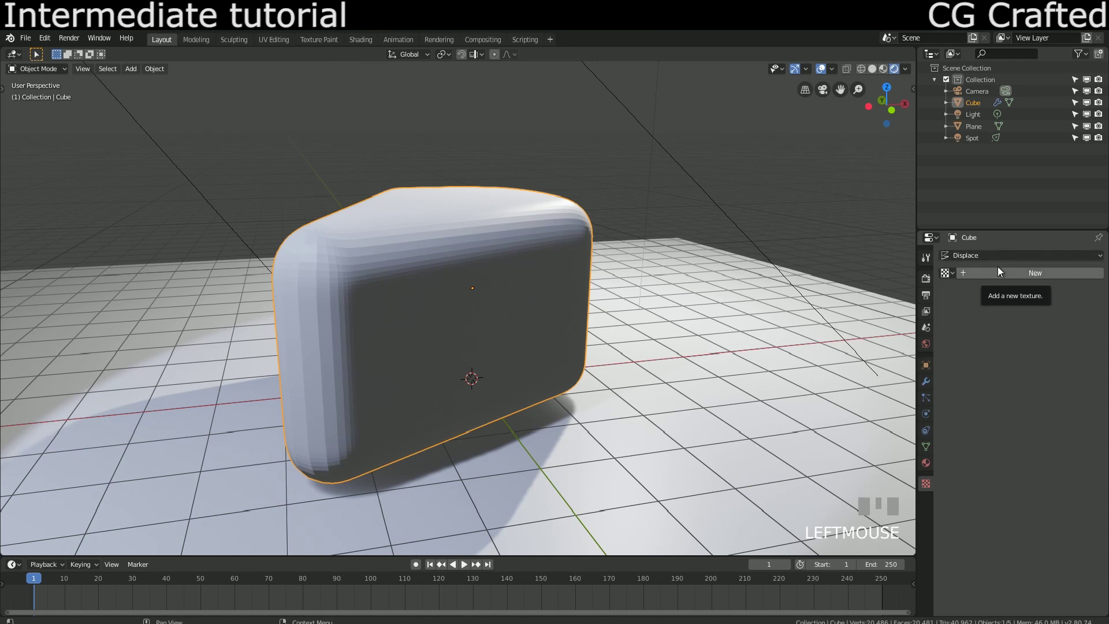
left_click(998, 270)
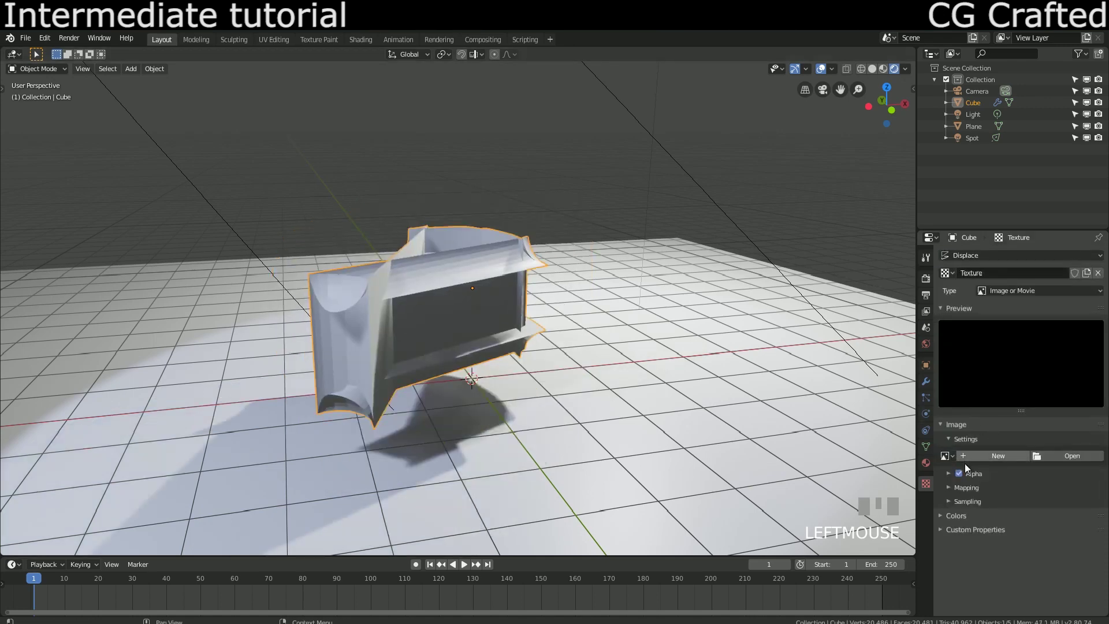
left_click(1014, 293)
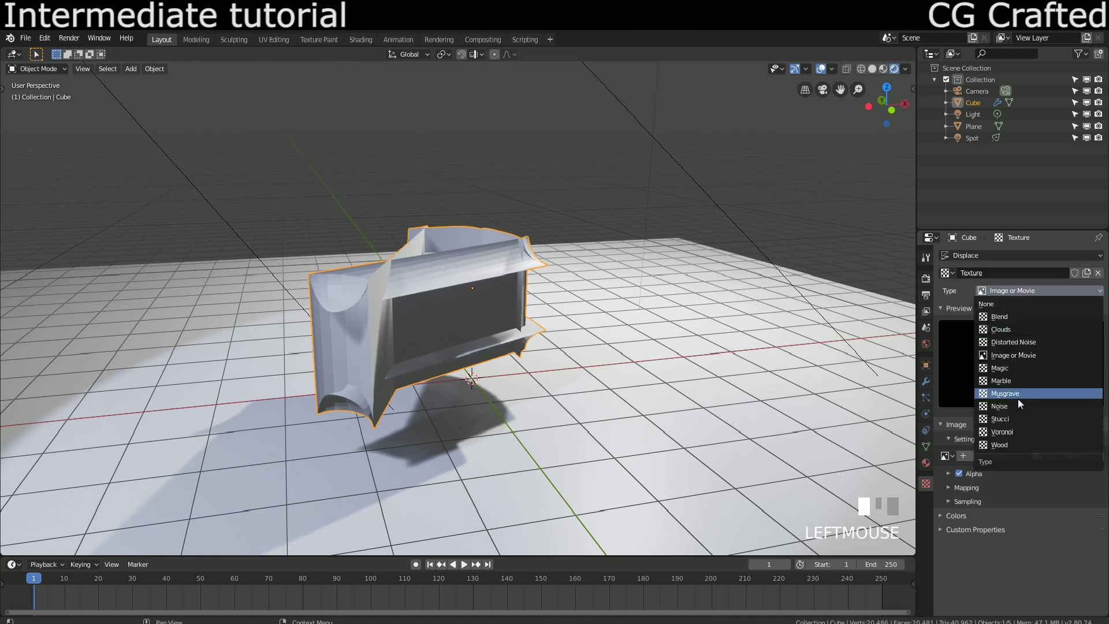
left_click(1019, 329)
Set the Clouds texture size to 2.00 for broad noise
middle_click_drag(553, 396, 510, 327)
scroll(589, 365, "up", 2)
scroll(581, 356, "up", 3)
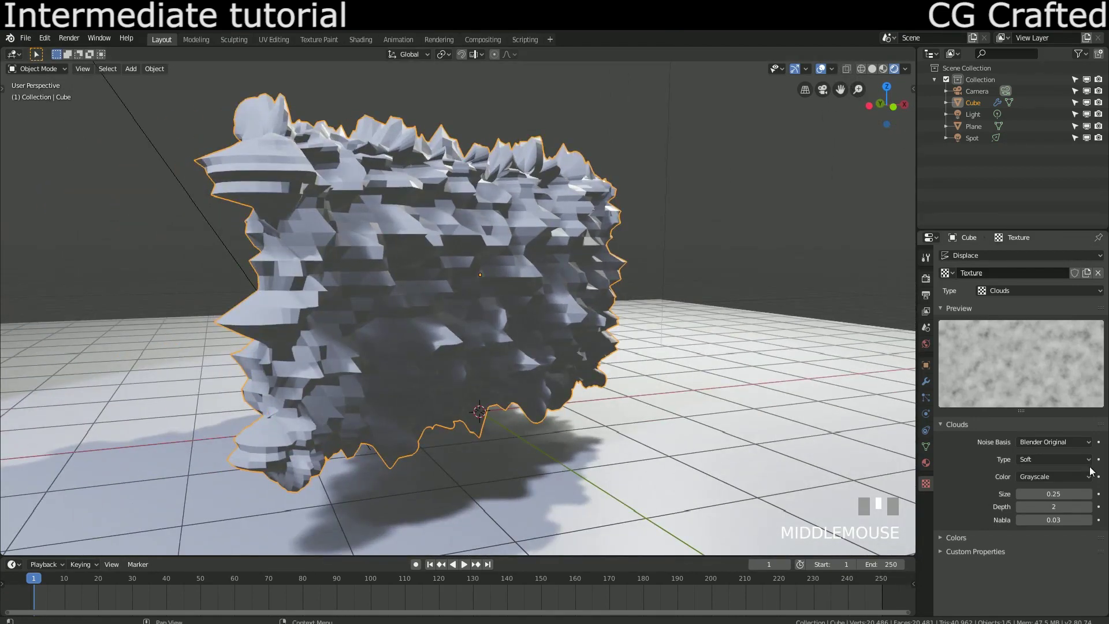
left_click_drag(1064, 493, 1097, 494)
left_click(1064, 493)
type("4")
key("Return")
middle_click_drag(473, 312, 559, 327)
left_click(1065, 493)
type("2")
Lower the Displace modifier strength to 0.2 and orbit to check the surface
middle_click_drag(693, 369, 630, 387)
left_click(926, 383)
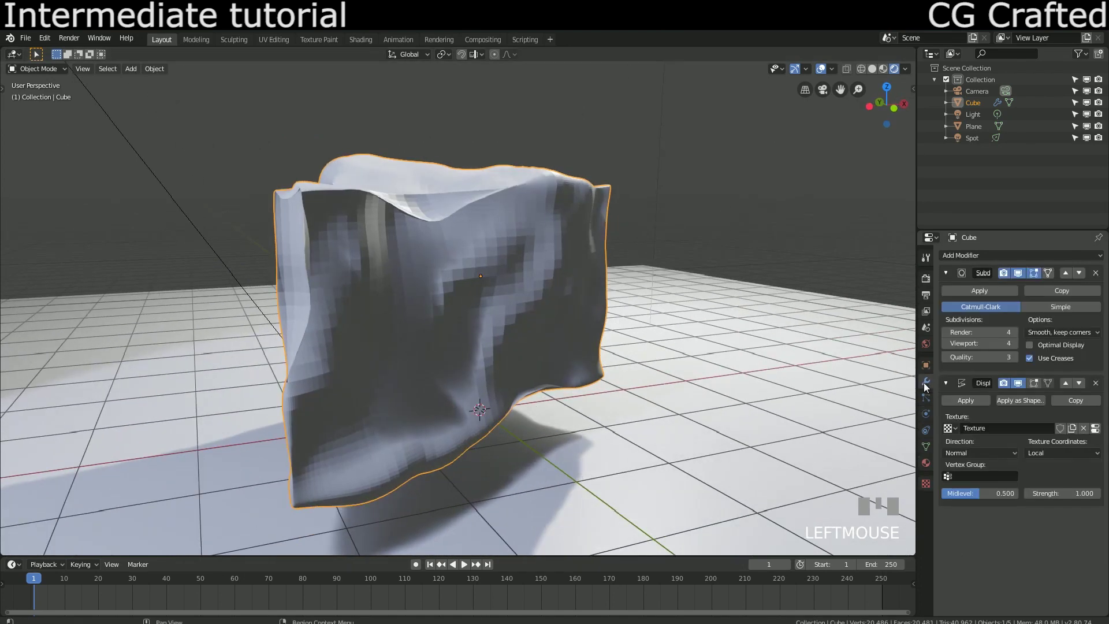
left_click_drag(1063, 494, 1022, 493)
middle_click_drag(497, 288, 582, 299)
scroll(449, 330, "up", 3)
middle_click_drag(450, 334, 430, 283)
Select the slice's top rim and inner top faces from a top view in face mode
key("Tab")
key("3")
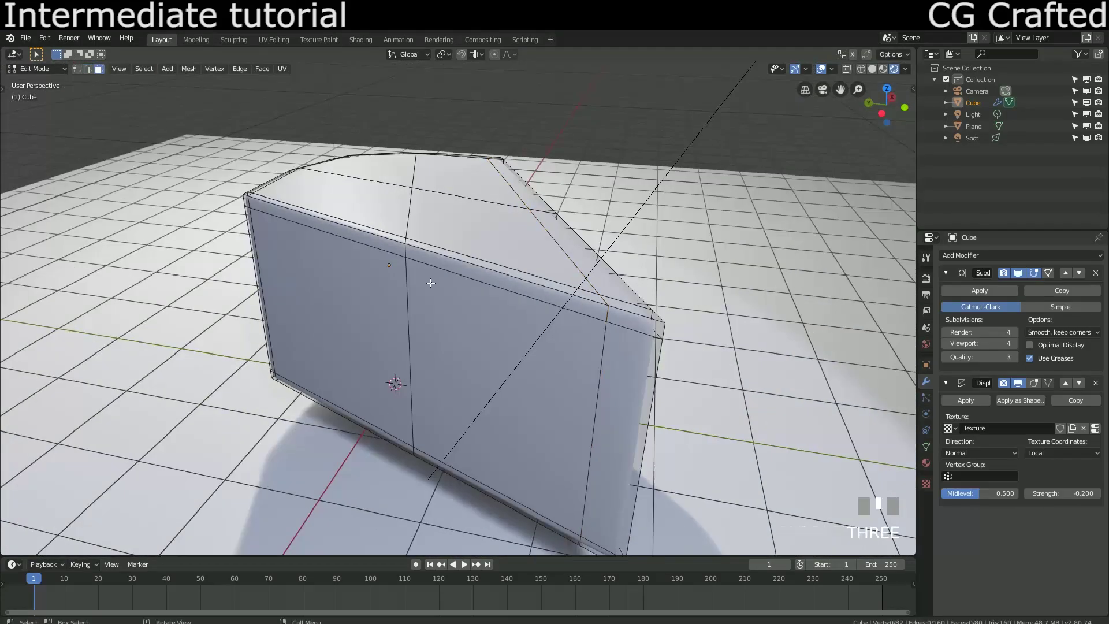
key("KP_7")
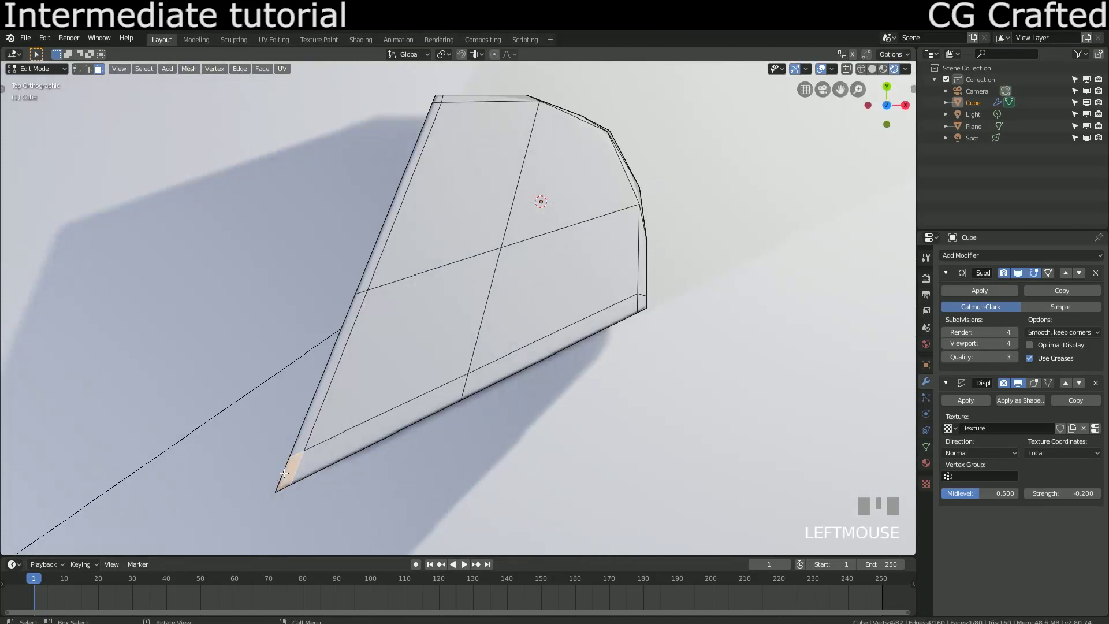
left_click(638, 302, "ctrl")
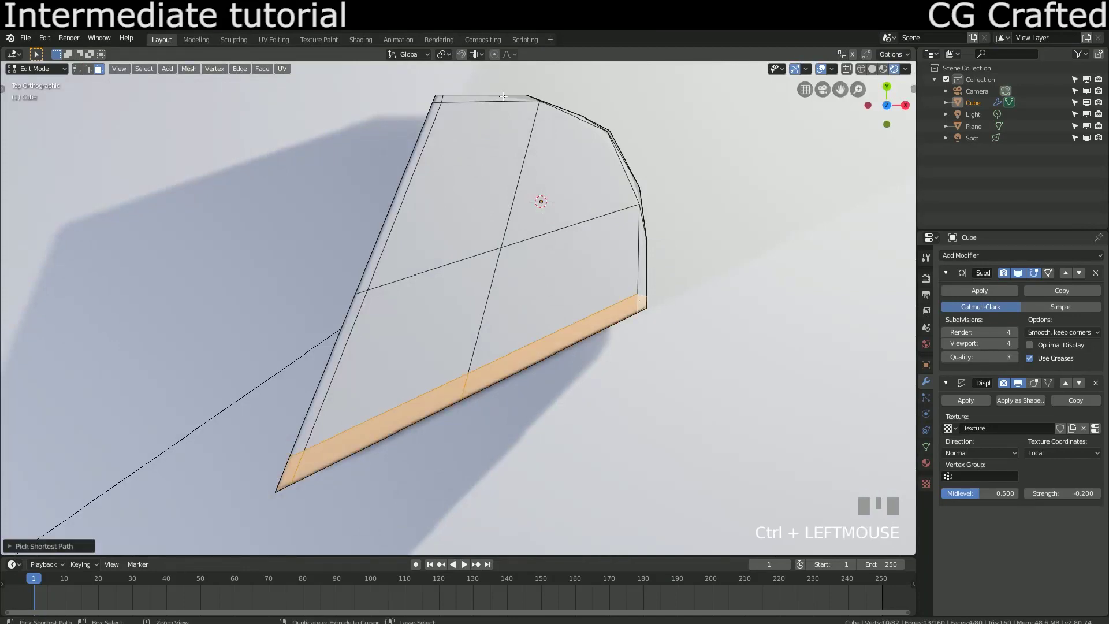
left_click(313, 407, "ctrl")
left_click(597, 260, "ctrl")
left_click(587, 173, "ctrl")
left_click(461, 144, "ctrl")
middle_click_drag(496, 225, 481, 306)
left_click(480, 306, "shift")
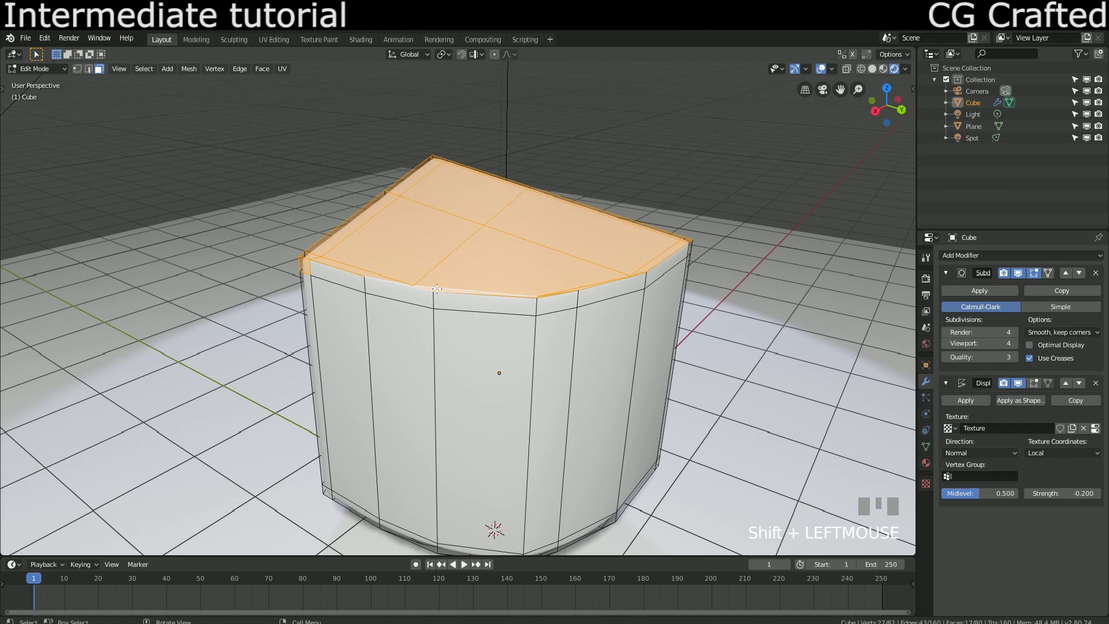
Duplicate the top faces upward along Z and separate them into Cube.001
key("shift+d")
key("z")
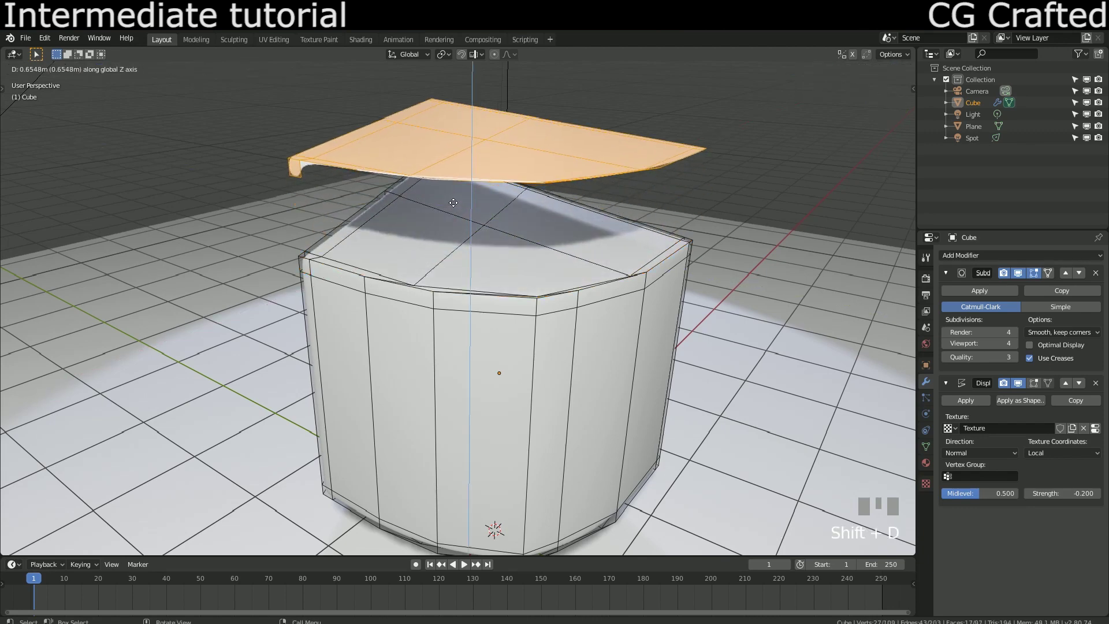
left_click(453, 203)
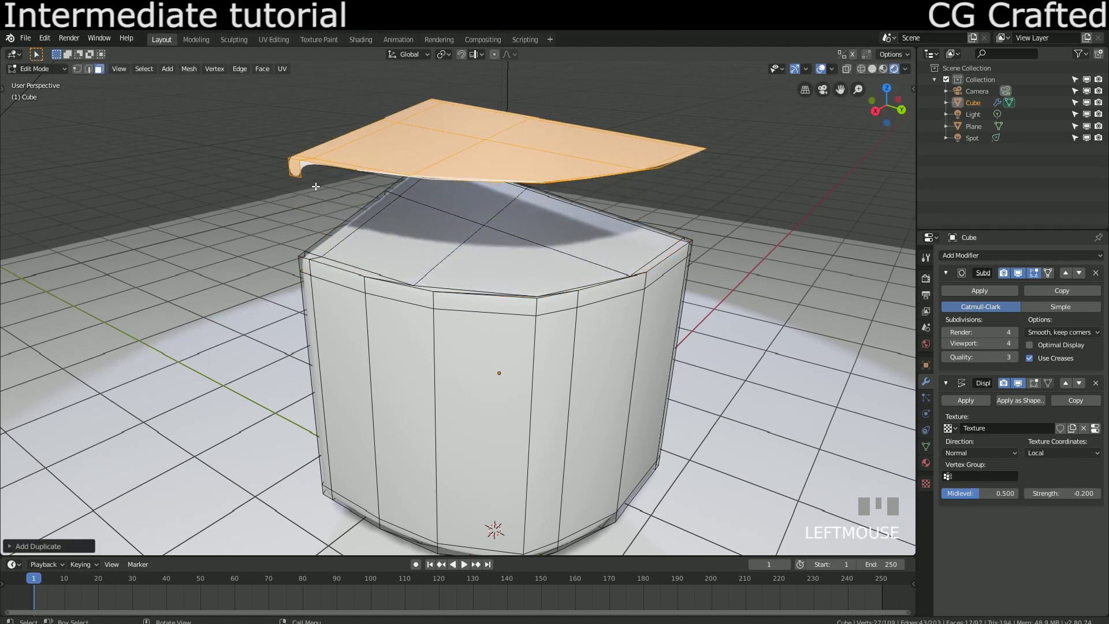
key("p")
key("Return")
key("Tab")
left_click(332, 164)
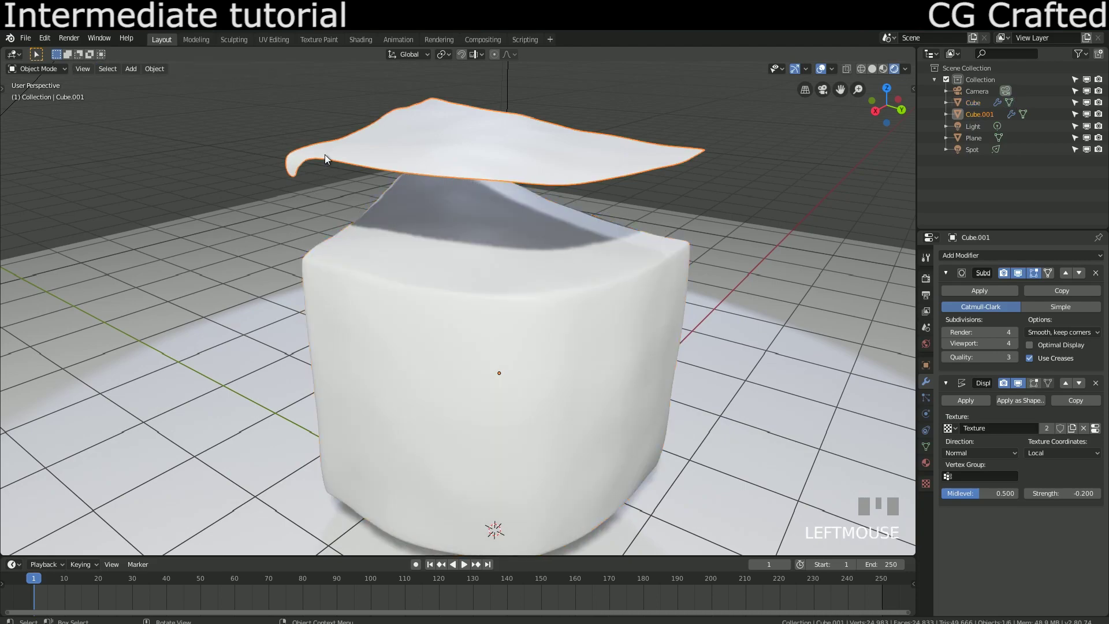
key("Tab")
Delete the small corner face from the Cube.001 coating
left_click(295, 169)
key("x")
left_click(295, 173)
middle_click_drag(294, 174, 504, 239)
key("Tab")
scroll(550, 354, "down", 5)
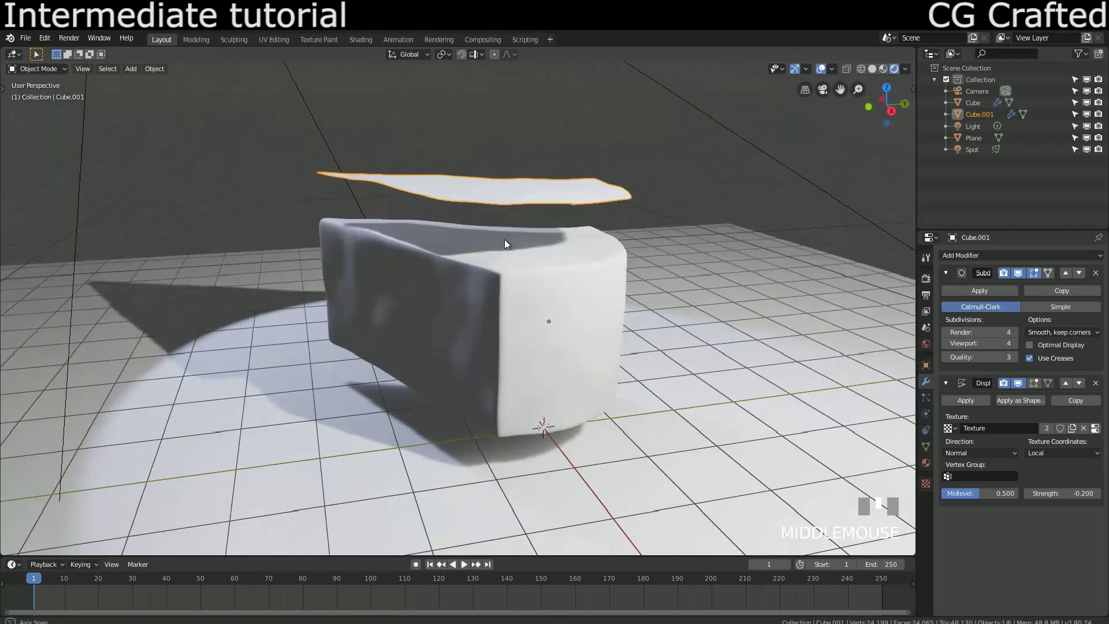
Select the slice's edge strips, front rims and large top faces in Edit Mode
left_click(534, 315)
key("Tab")
scroll(354, 375, "up", 4)
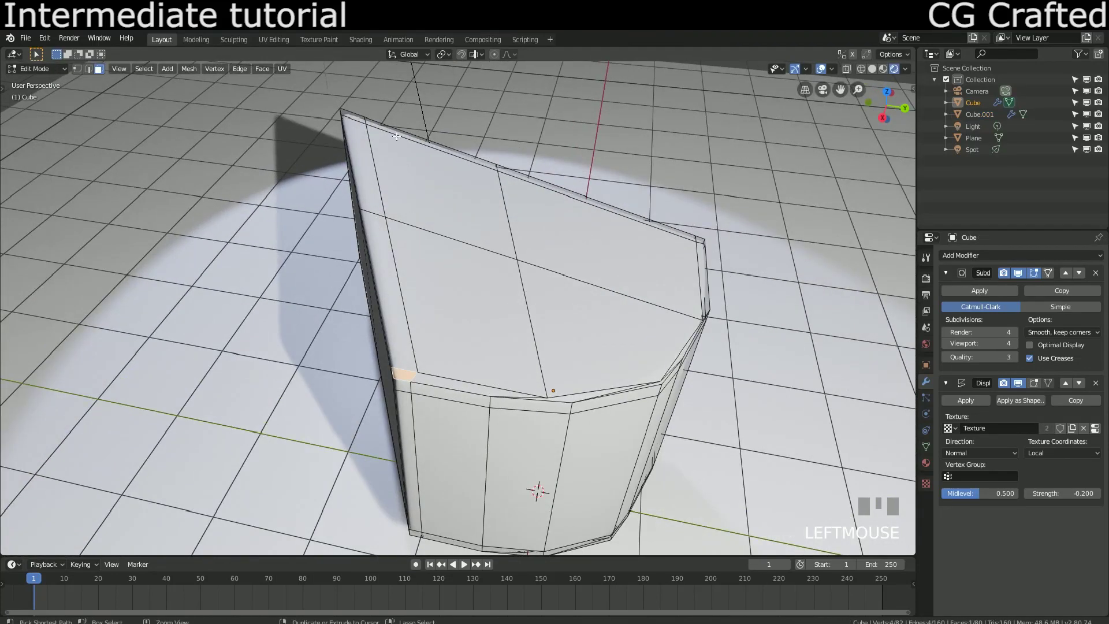
left_click(348, 123, "ctrl")
left_click(693, 237, "ctrl")
left_click(681, 348, "ctrl")
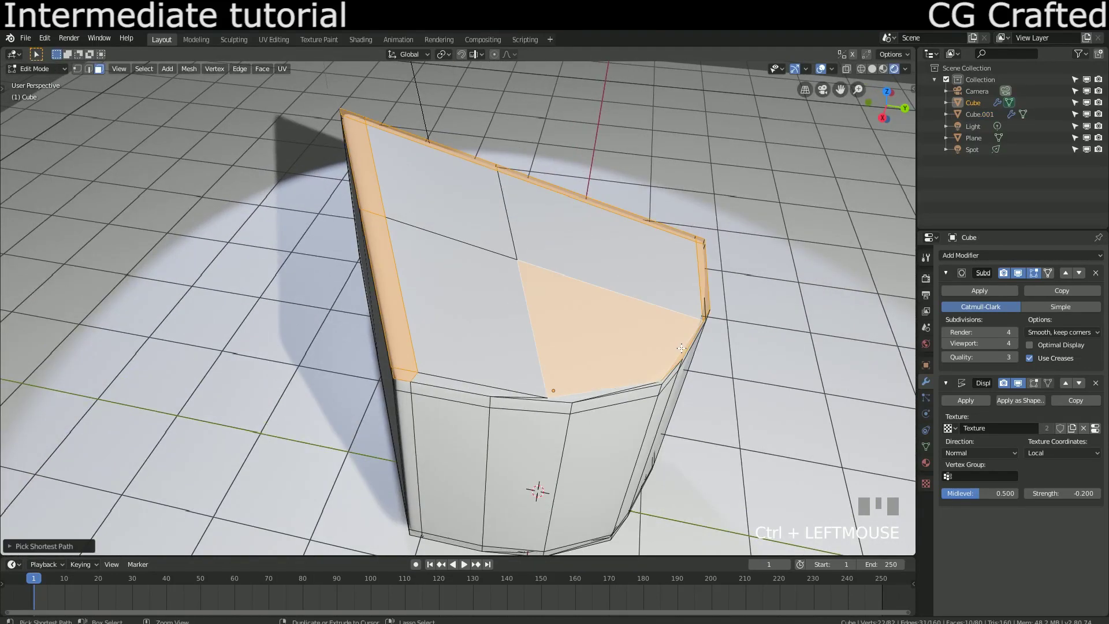
left_click(588, 394, "shift")
left_click(462, 385, "shift")
left_click(461, 323, "shift")
left_click(450, 202, "shift")
left_click(566, 237, "shift")
middle_click_drag(566, 242, 566, 206)
Add the corner rim, top front, bottom and front face strips to the selection
left_click(387, 270, "shift")
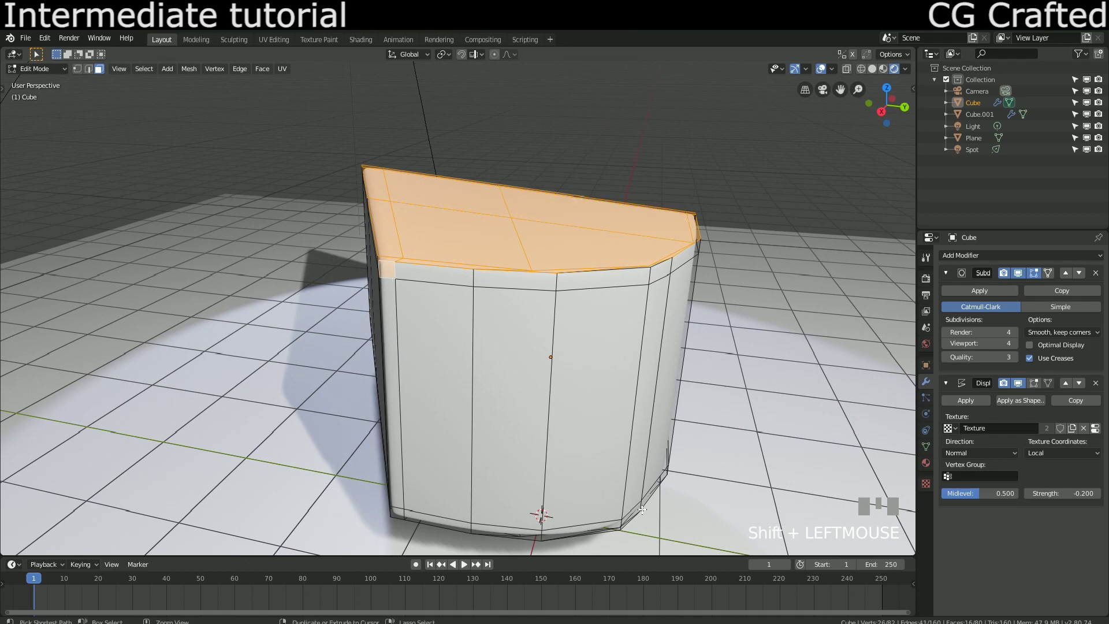
middle_click_drag(642, 509, 518, 275)
left_click(518, 275, "ctrl")
middle_click_drag(516, 534, 499, 486)
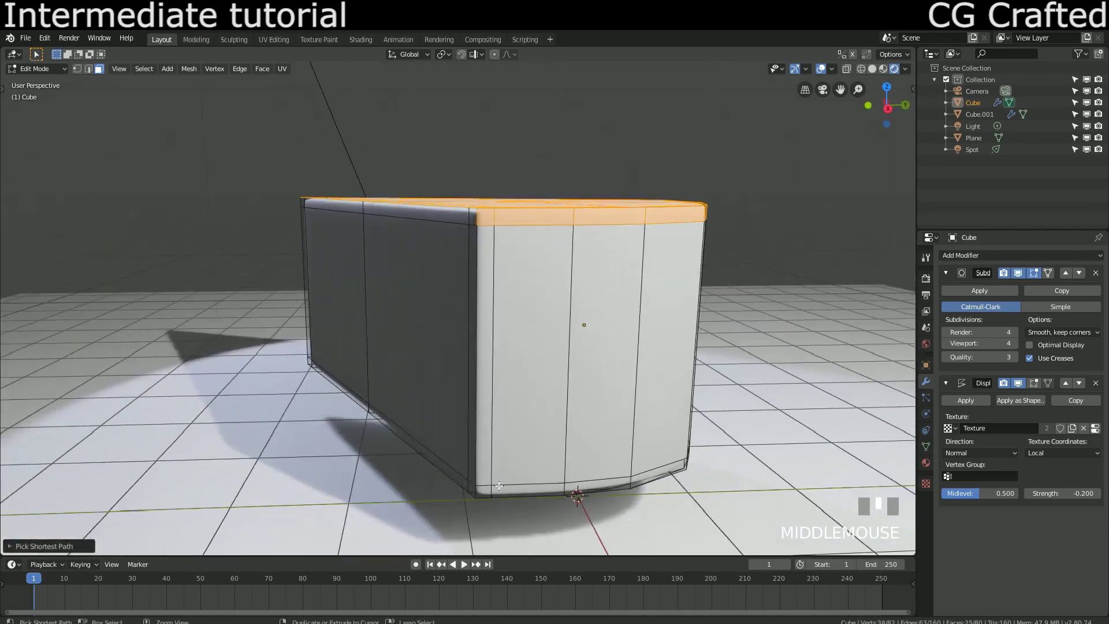
left_click(485, 490, "ctrl")
middle_click_drag(612, 300, 504, 369)
left_click(480, 320, "ctrl")
scroll(504, 369, "down", 5)
Duplicate the selected faces in place and separate them into Cube.002
key("shift+d")
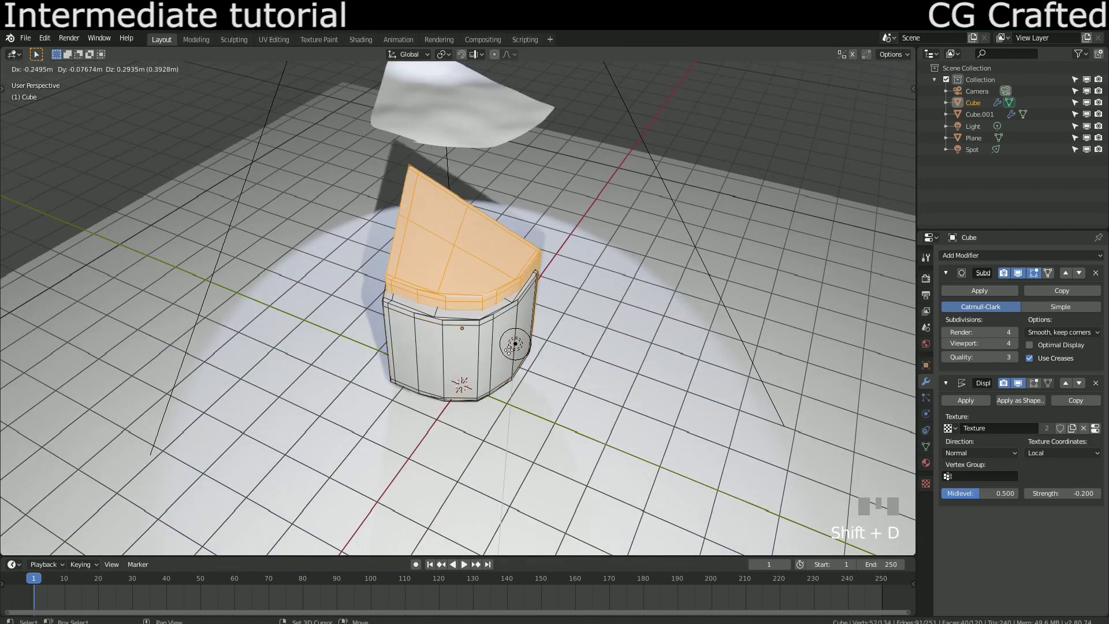
right_click(507, 312)
key("p")
key("Return")
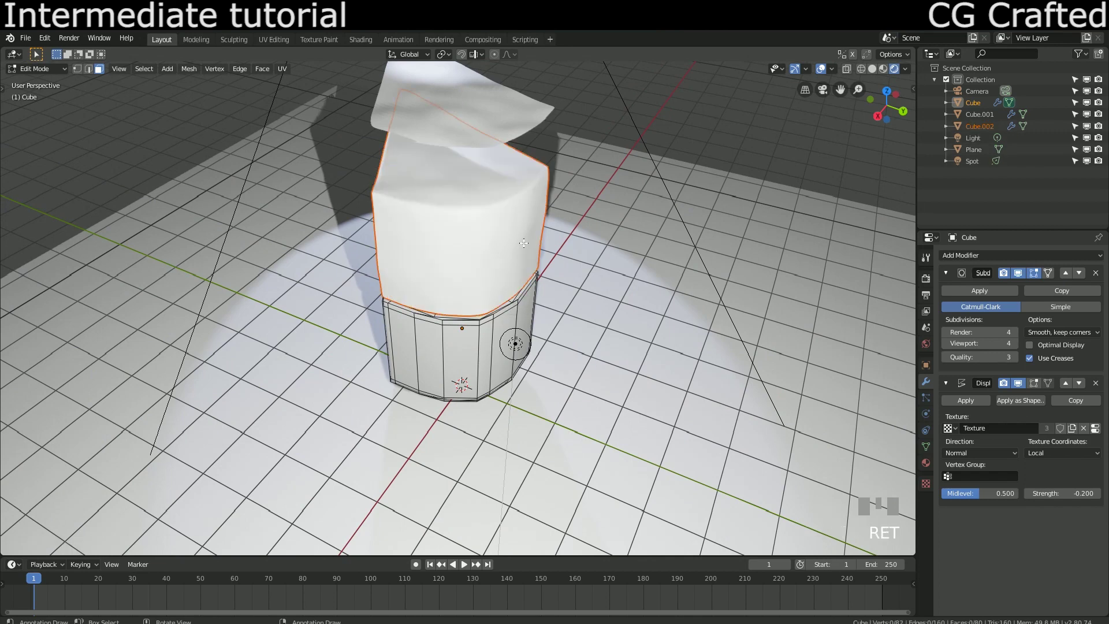
key("Tab")
Raise Cube.002 high above the slice along Z, then reselect the cake slice
left_click(428, 263)
middle_click_drag(429, 263, 507, 220)
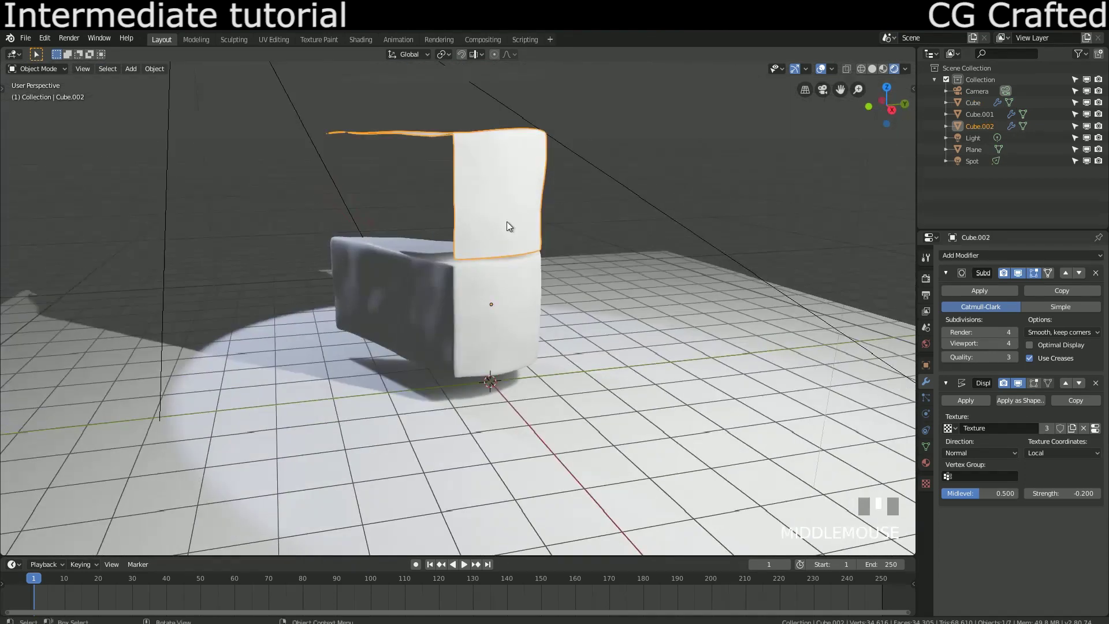
key("g")
key("z")
left_click(442, 377)
scroll(438, 376, "down", 4)
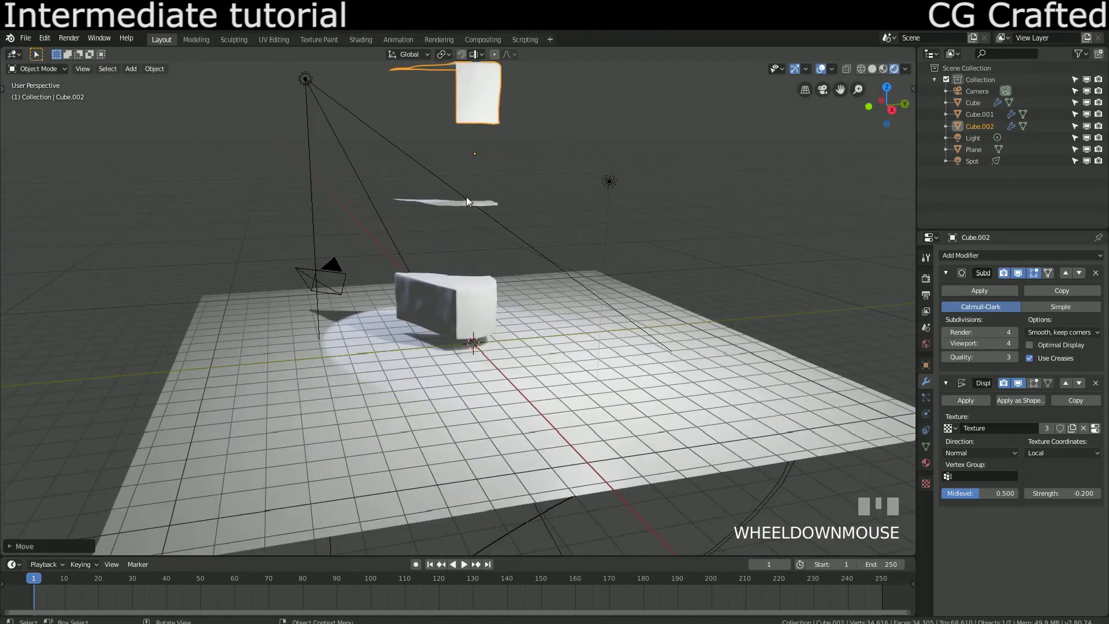
scroll(450, 266, "up", 3)
left_click(451, 266)
scroll(452, 276, "up", 3)
middle_click_drag(452, 277, 416, 272)
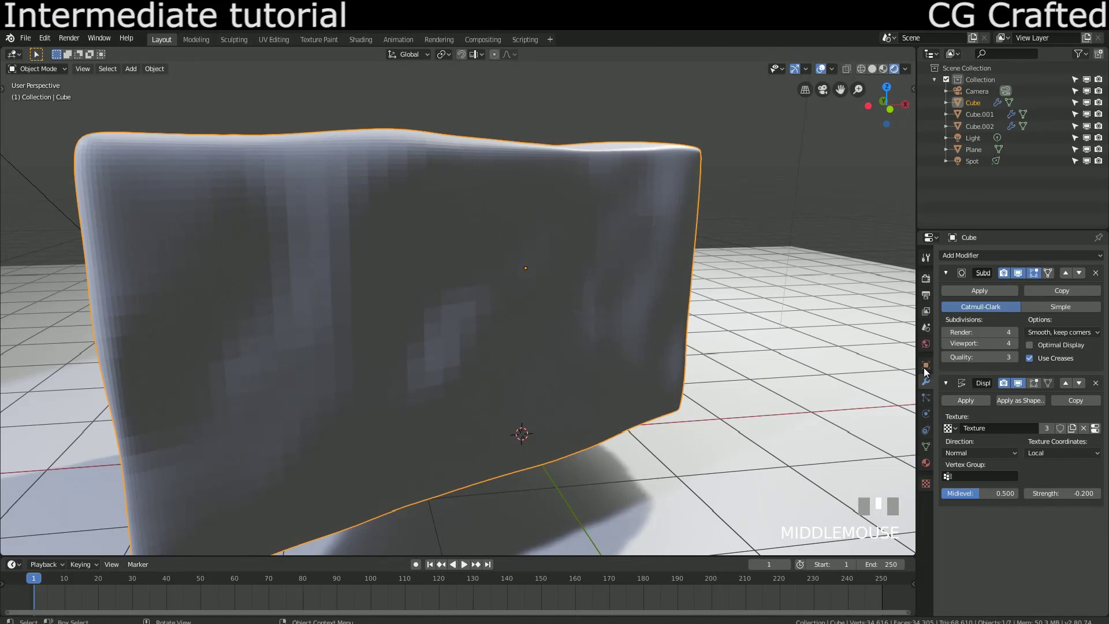
Add a second Displace modifier to the slice
left_click(1013, 257)
left_click(963, 318)
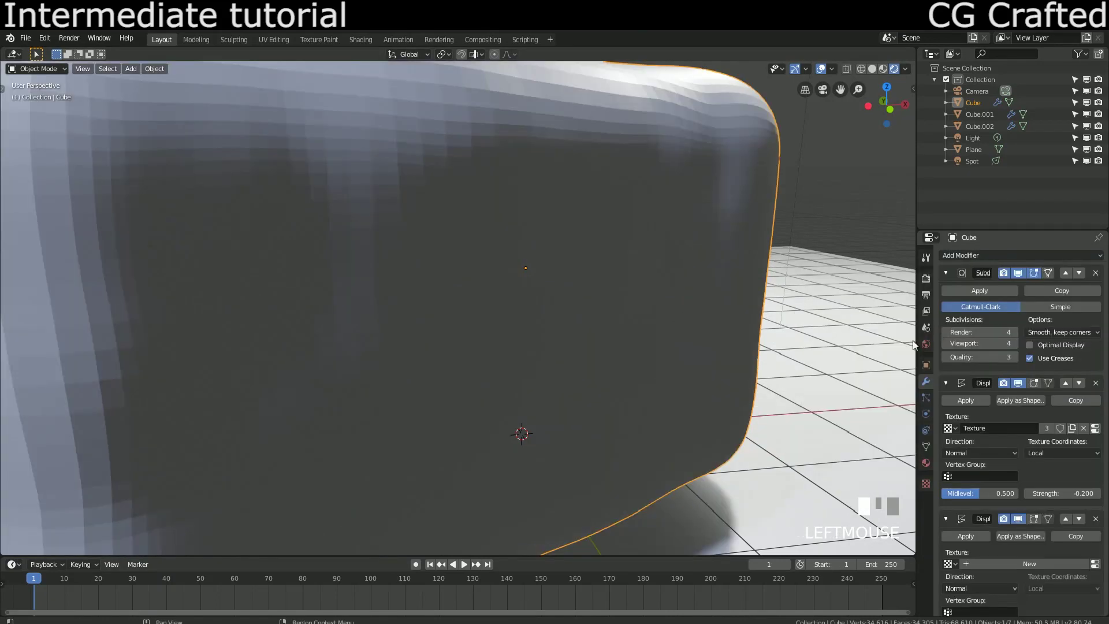
scroll(714, 379, "down", 5)
scroll(1041, 528, "down", 2)
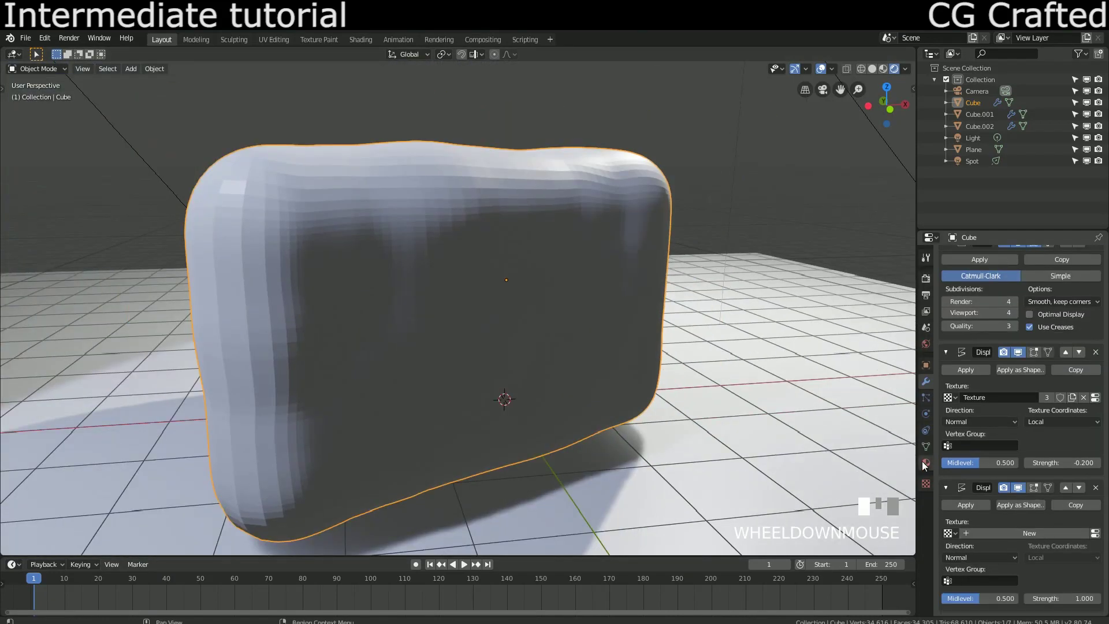
Give Displace.001 a new Clouds texture with size 0.10 and a lower Nabla
left_click(925, 483)
left_click(961, 254)
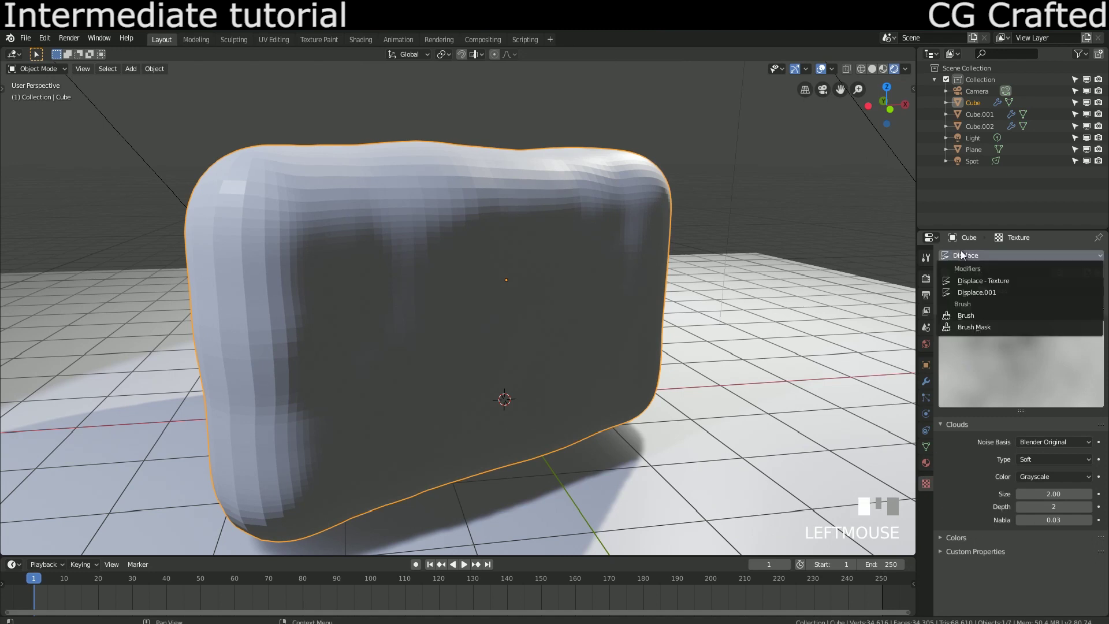
left_click(967, 293)
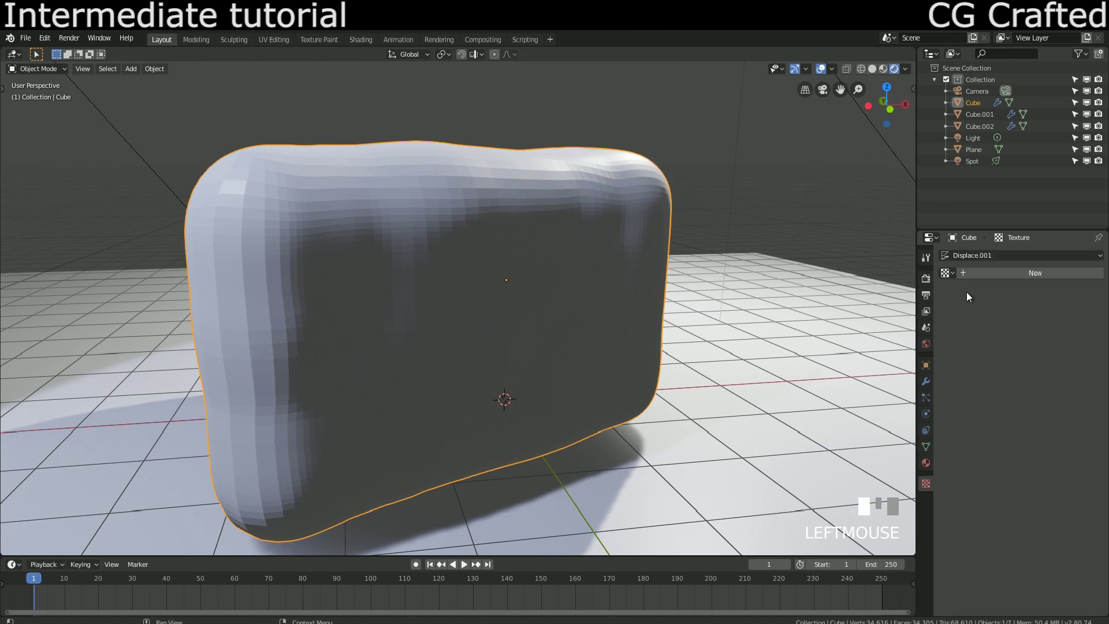
left_click(972, 272)
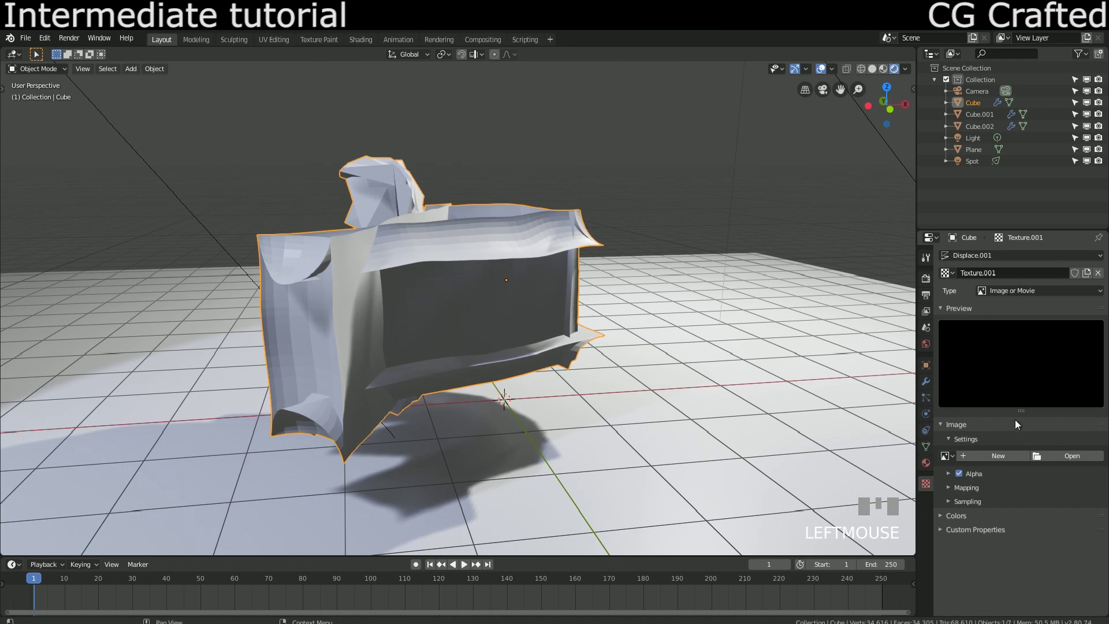
left_click(981, 292)
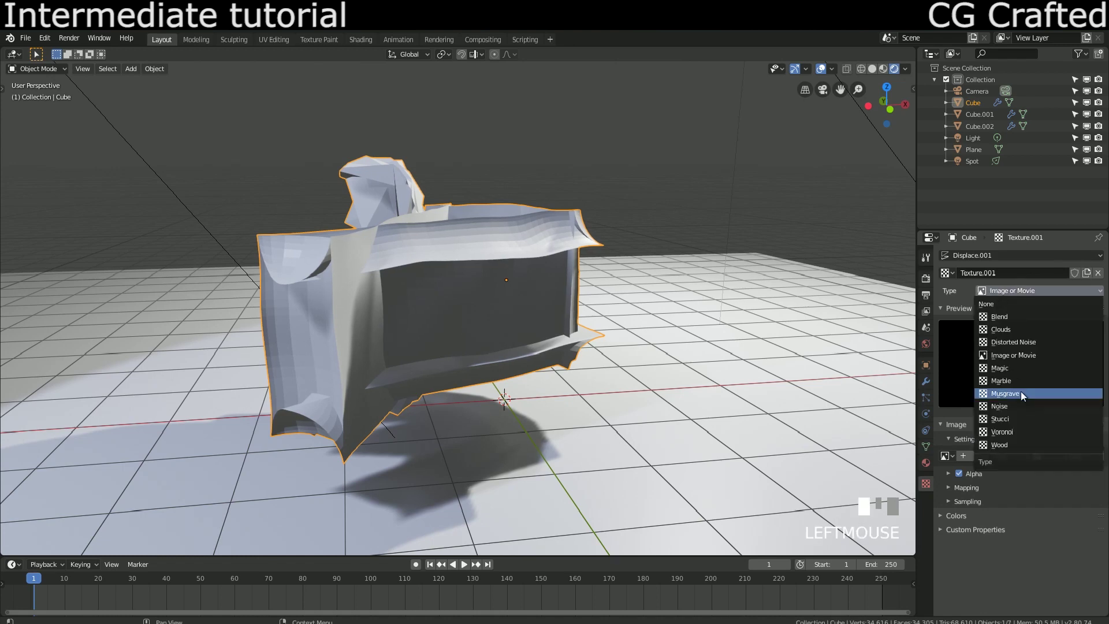
left_click(998, 329)
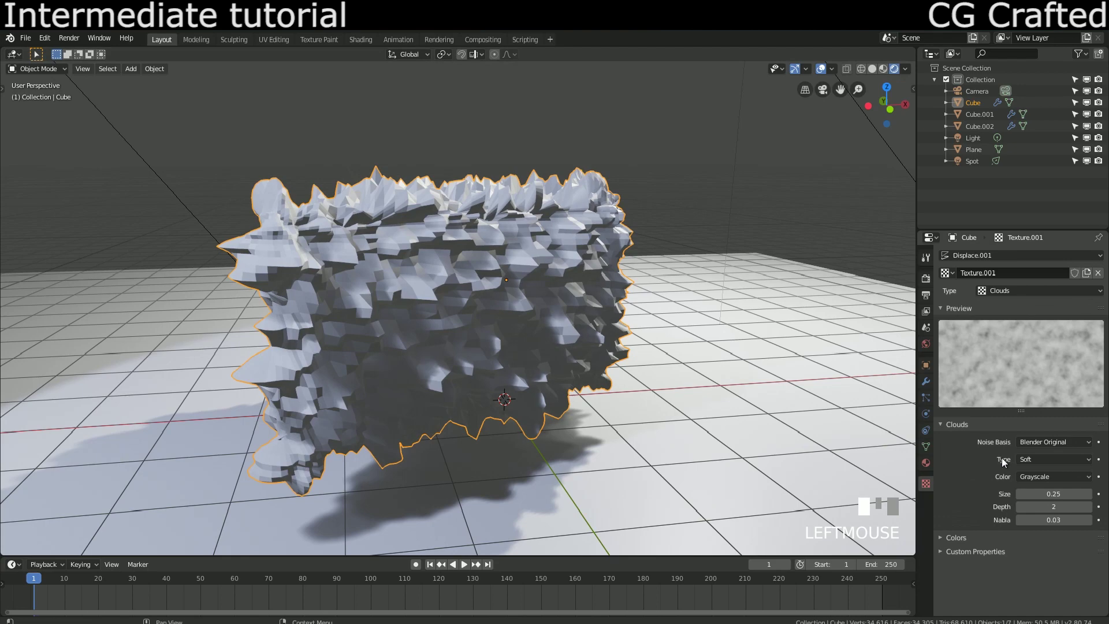
left_click_drag(1045, 494, 1068, 504, "shift")
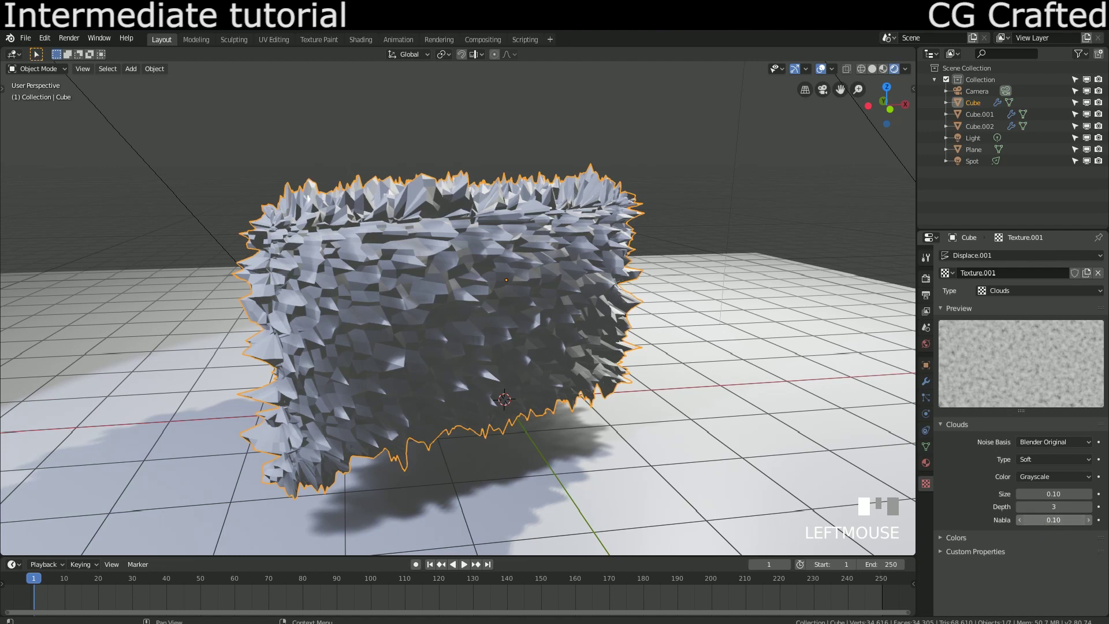
left_click_drag(1066, 520, 1046, 520)
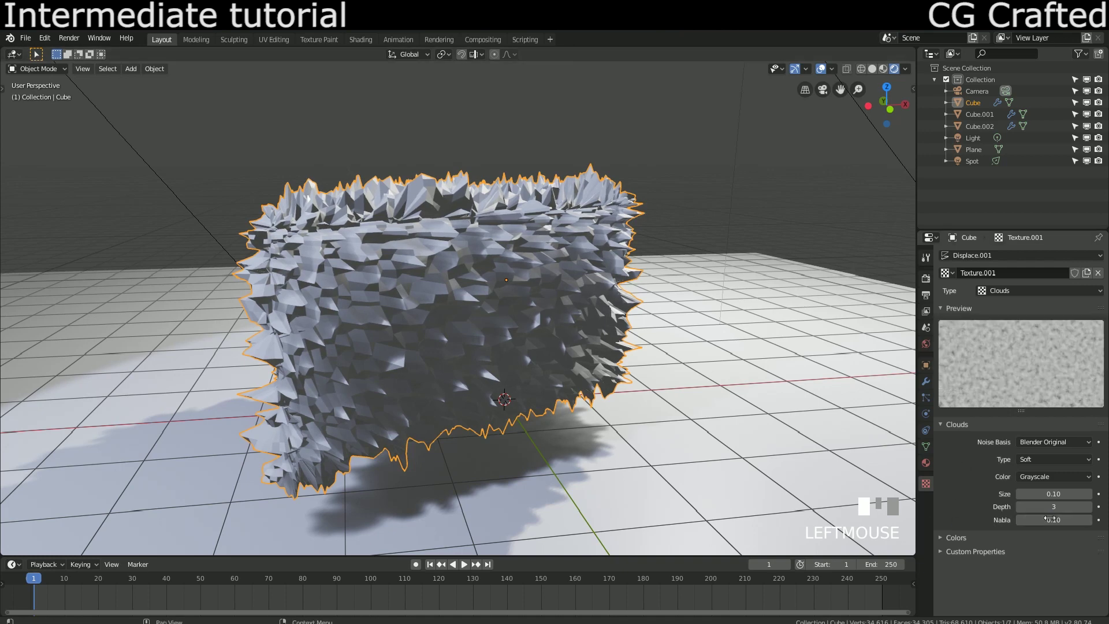
left_click(925, 381)
Sharply reduce the second Displace strength and shade the slice smooth
scroll(1025, 508, "down", 3)
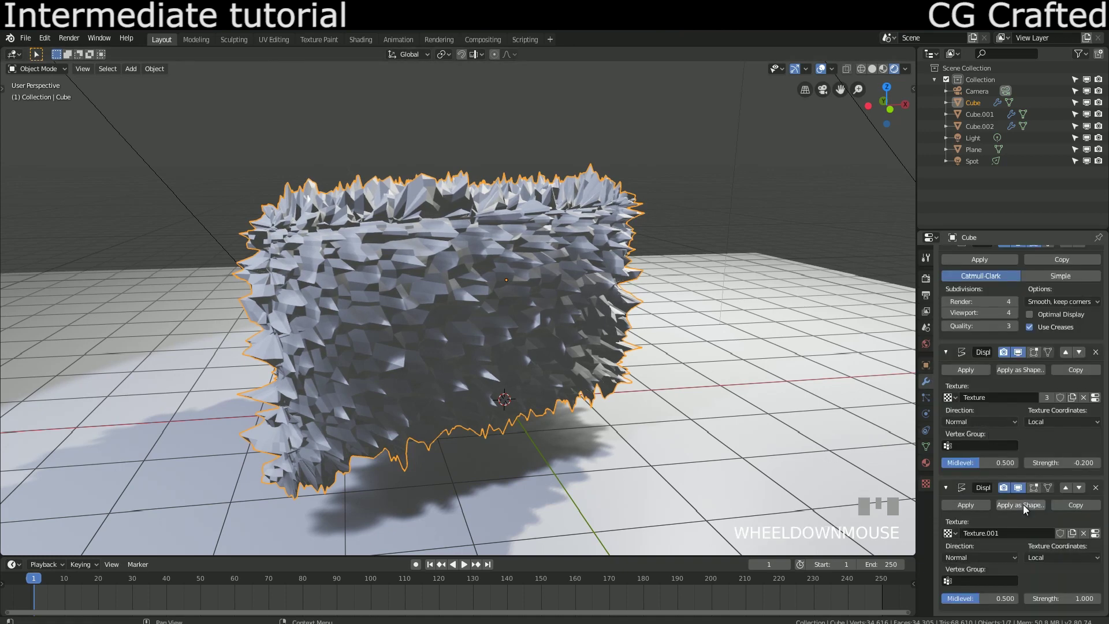
left_click_drag(1051, 597, 1022, 597, "shift")
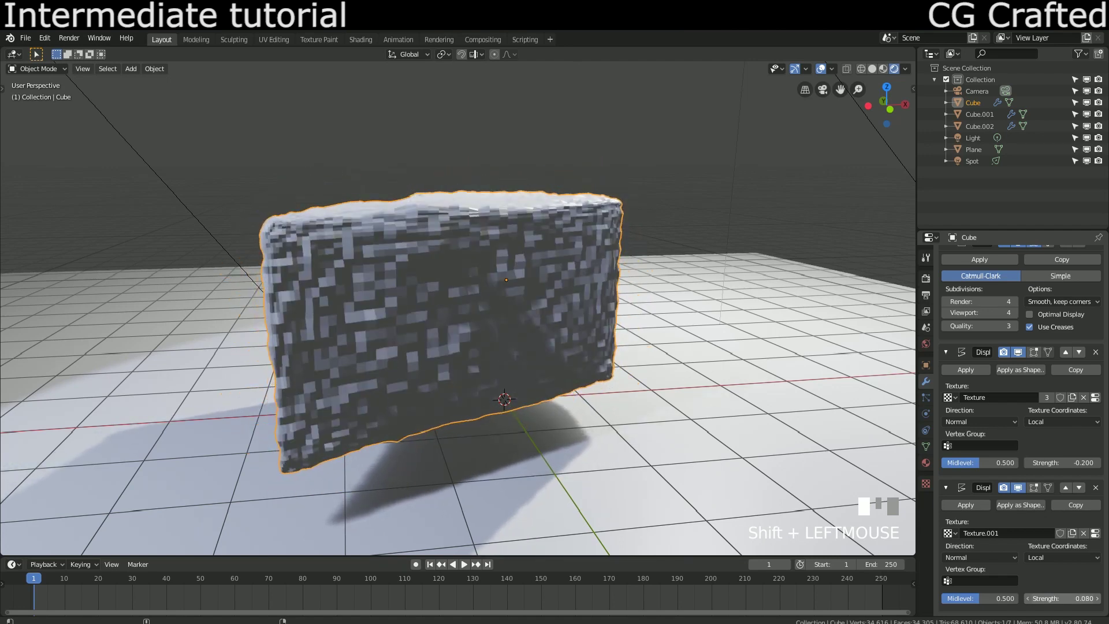
right_click(381, 357)
left_click(381, 357)
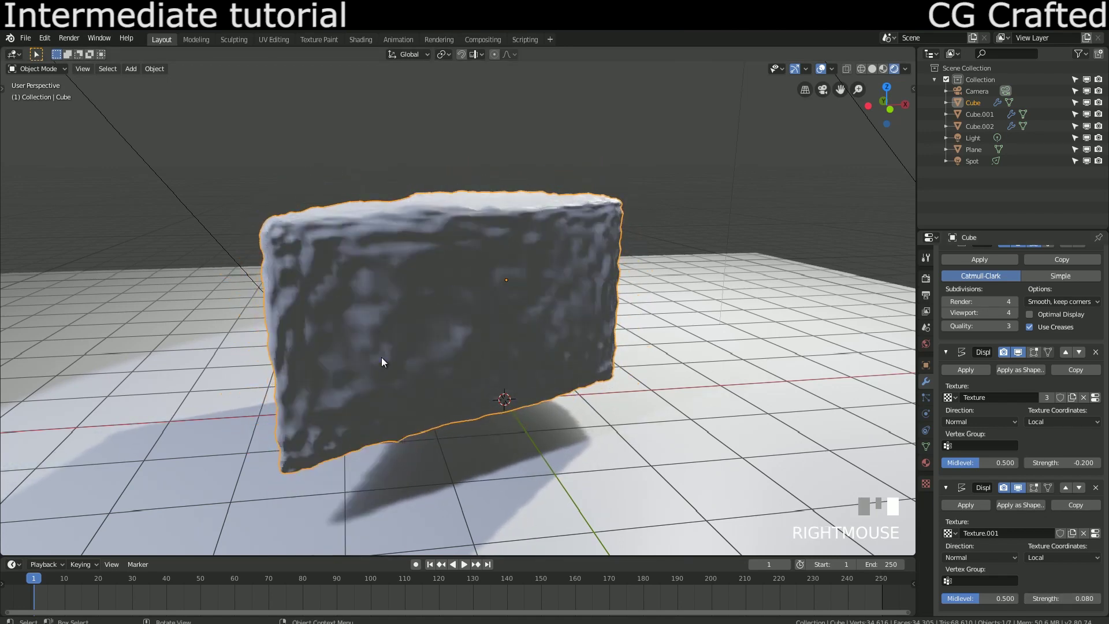
middle_click_drag(390, 405, 932, 397)
Raise the Subdivision Surface render level to 7
scroll(973, 391, "up", 2)
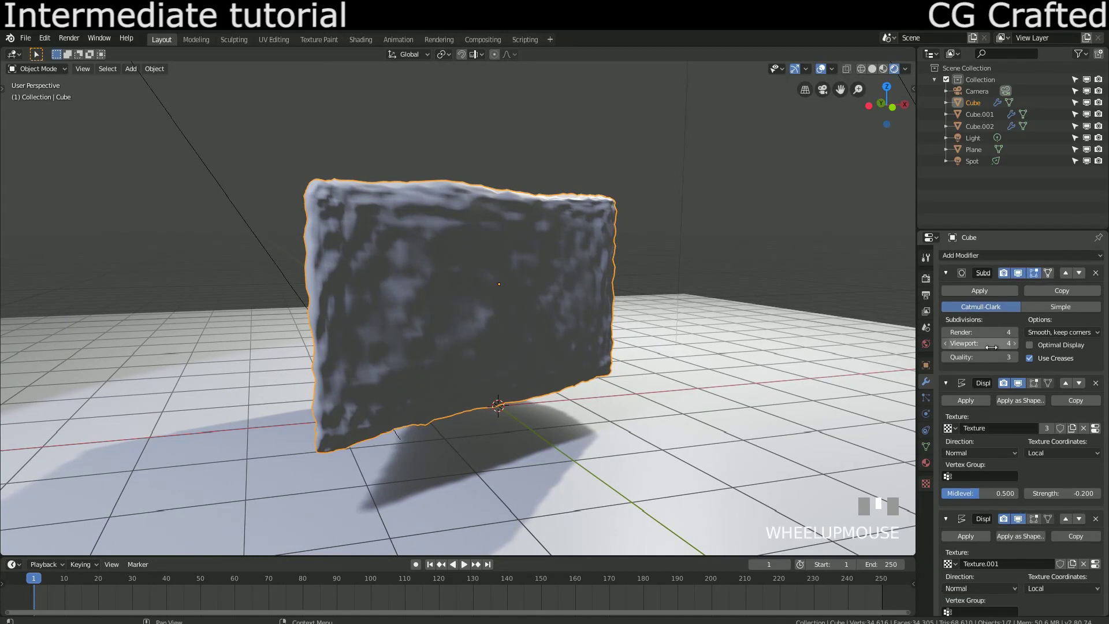
left_click(1005, 322)
left_click(997, 332)
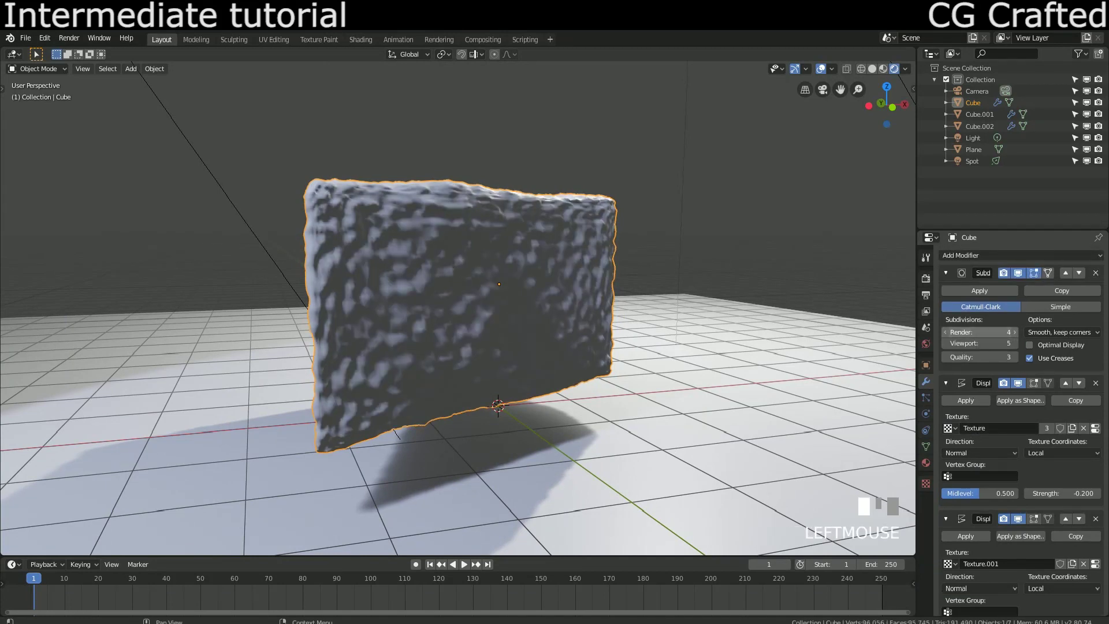
type("5")
left_click(1001, 319)
left_click(989, 332)
type("6")
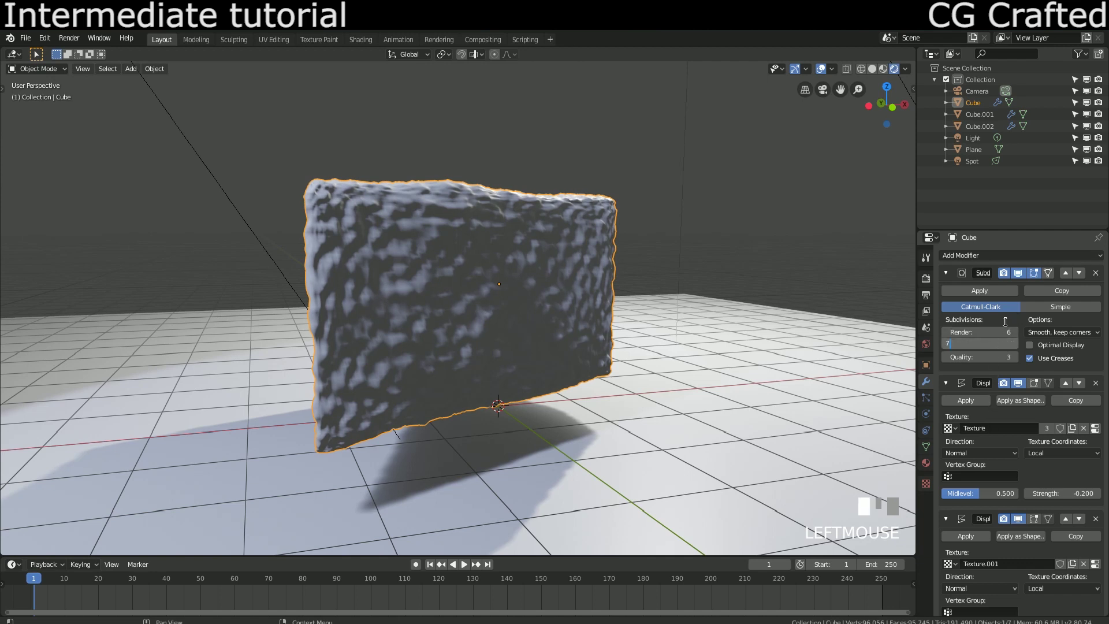
type("6")
key("Return")
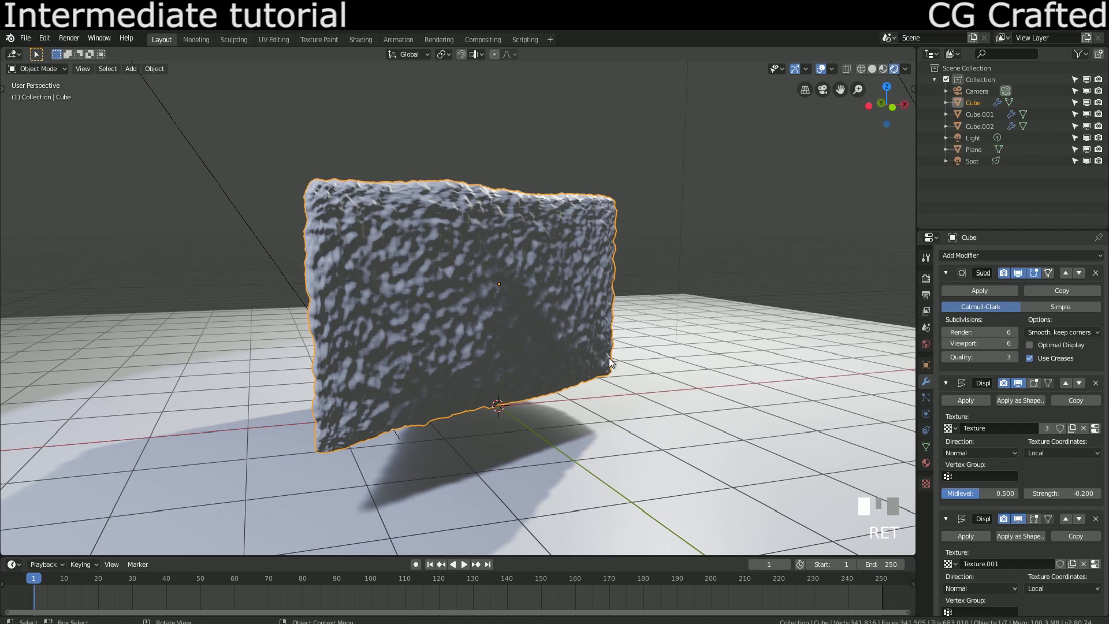
Set viewport subdivisions to 7 and inspect the finer pitted surface
mouse_move(609, 358)
middle_mouse_down()
mouse_move(677, 359)
mouse_move(600, 364)
middle_mouse_up()
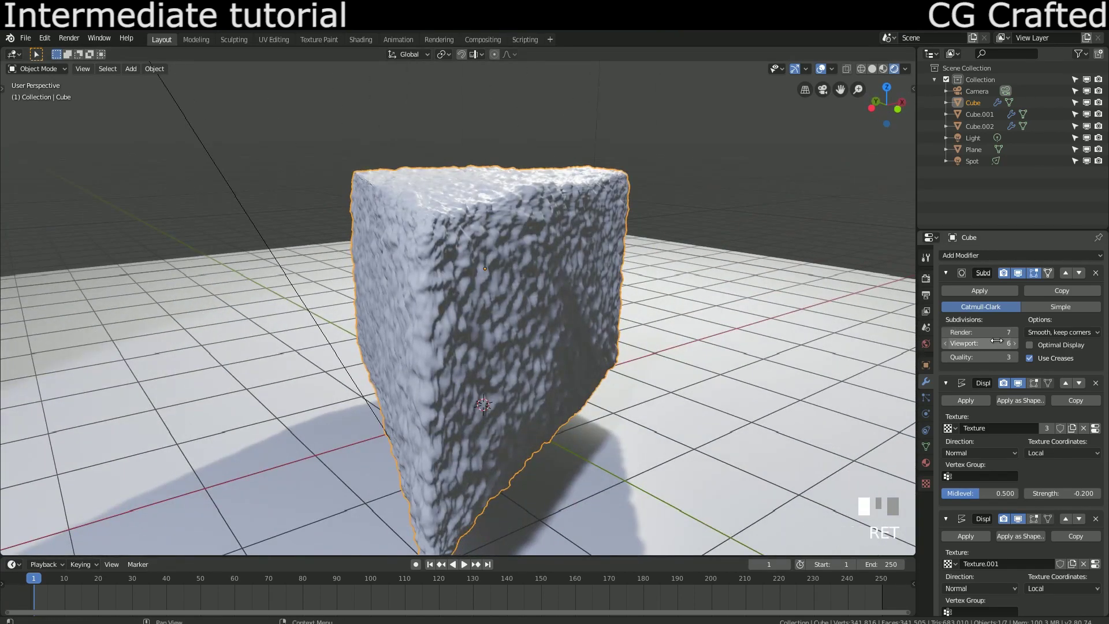
key("Return")
middle_click_drag(700, 354, 612, 375)
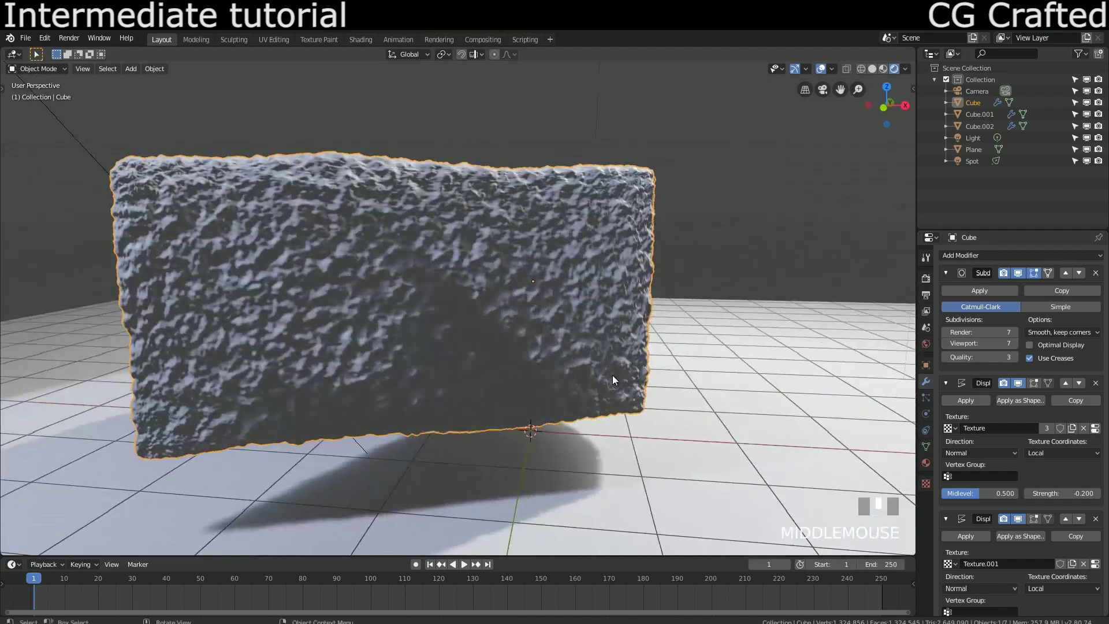
scroll(665, 345, "up", 3)
middle_click_drag(665, 346, 681, 263)
right_click(680, 263)
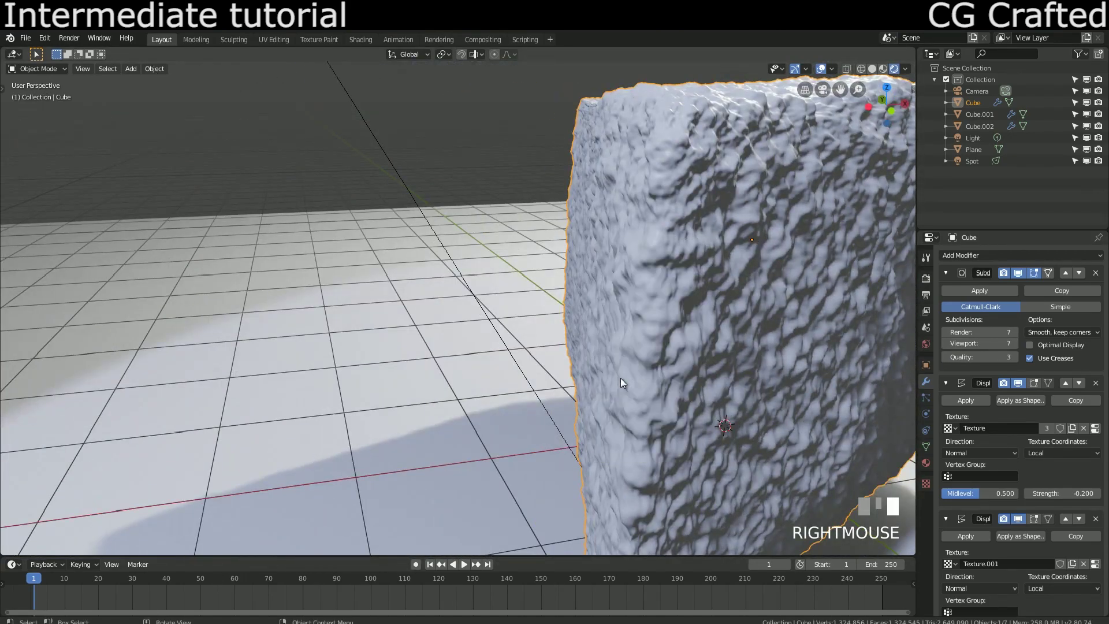
middle_click_drag(620, 378, 439, 329, "shift")
scroll(522, 333, "up", 3)
scroll(522, 333, "down", 5)
Set the Texture.001 Clouds size to 0.05
left_click(926, 464)
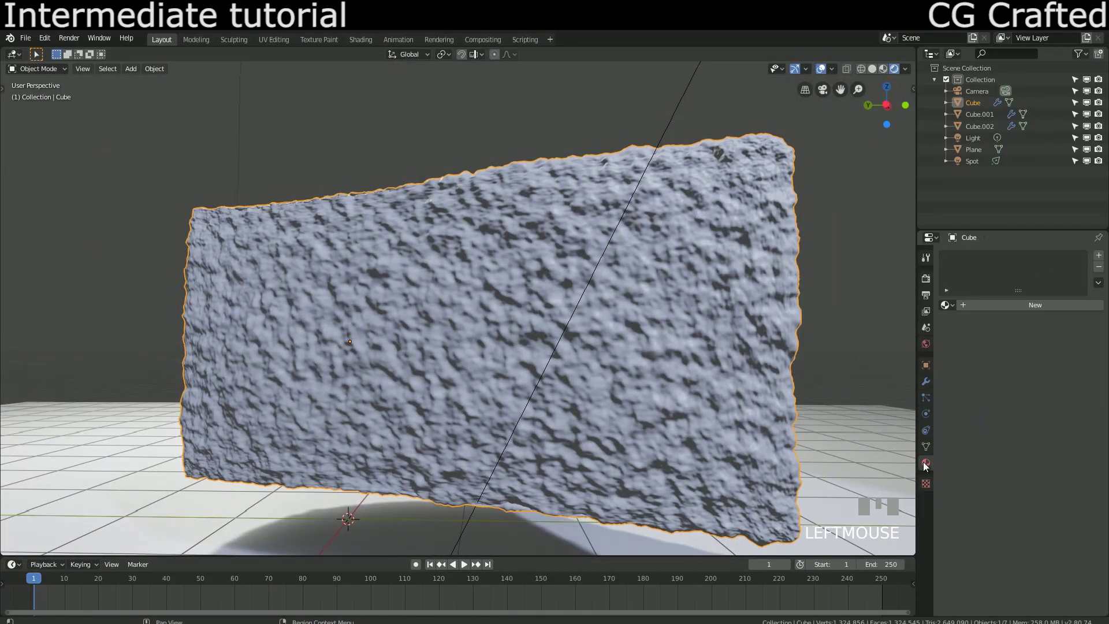
left_click(925, 483)
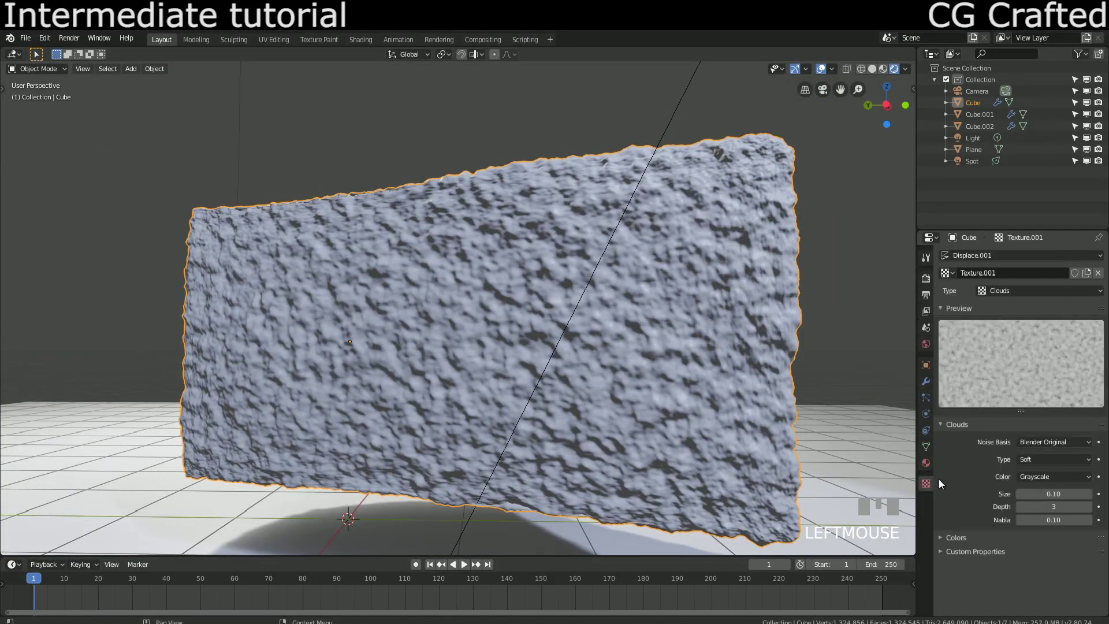
left_click(1051, 493)
type("0.05")
key("Return")
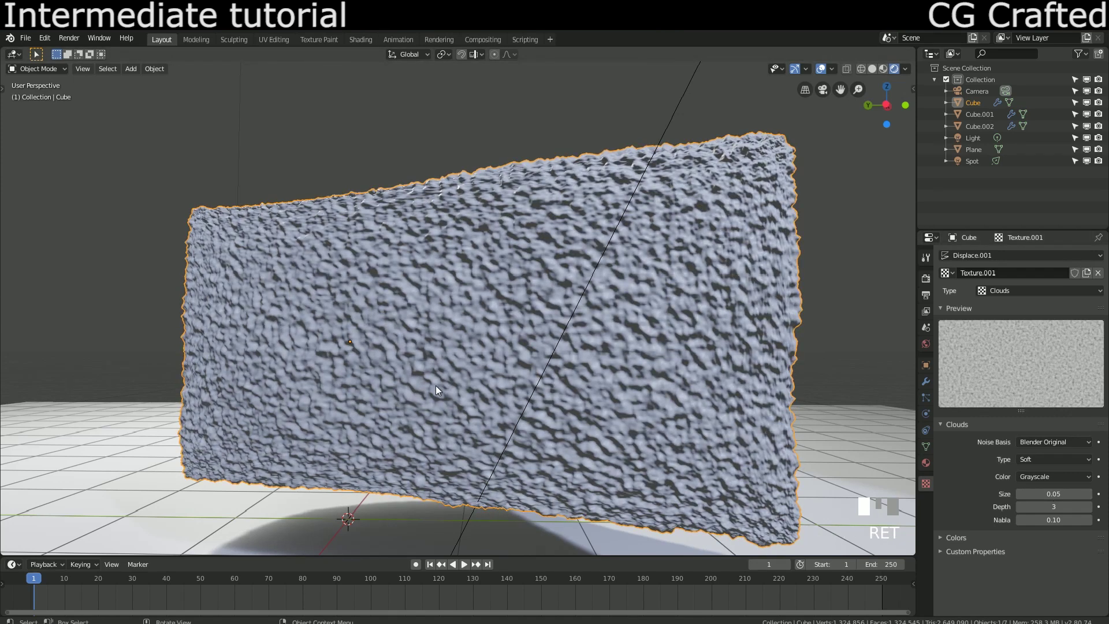
Weaken the second Displace strength to 0.03
left_click(925, 381)
scroll(989, 499, "down", 3)
left_click(1055, 599)
type("0.")
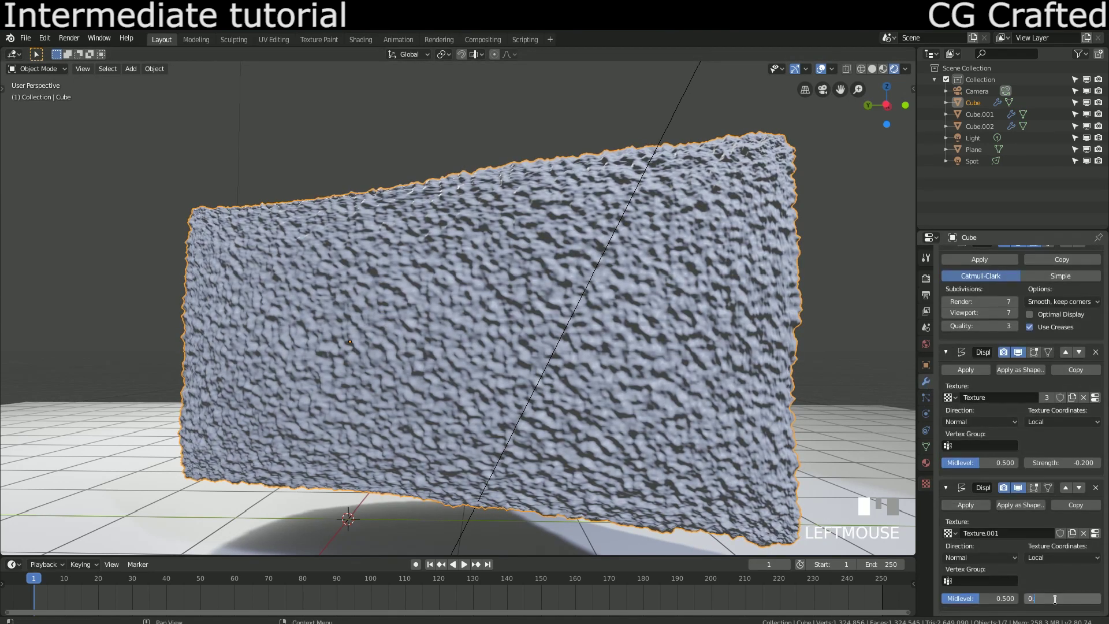
type("02")
key("Return")
middle_click_drag(728, 420, 751, 427)
left_click(1070, 597)
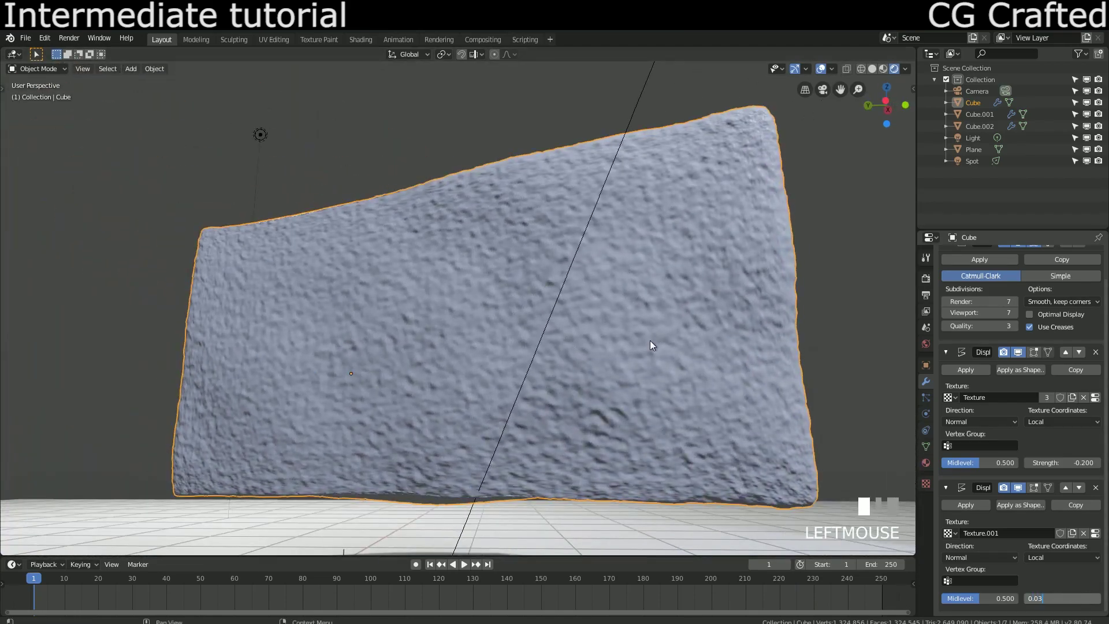
key("Return")
middle_click_drag(433, 219, 579, 259)
Drop the Subdivision Surface viewport level back to 6
scroll(527, 230, "down", 1)
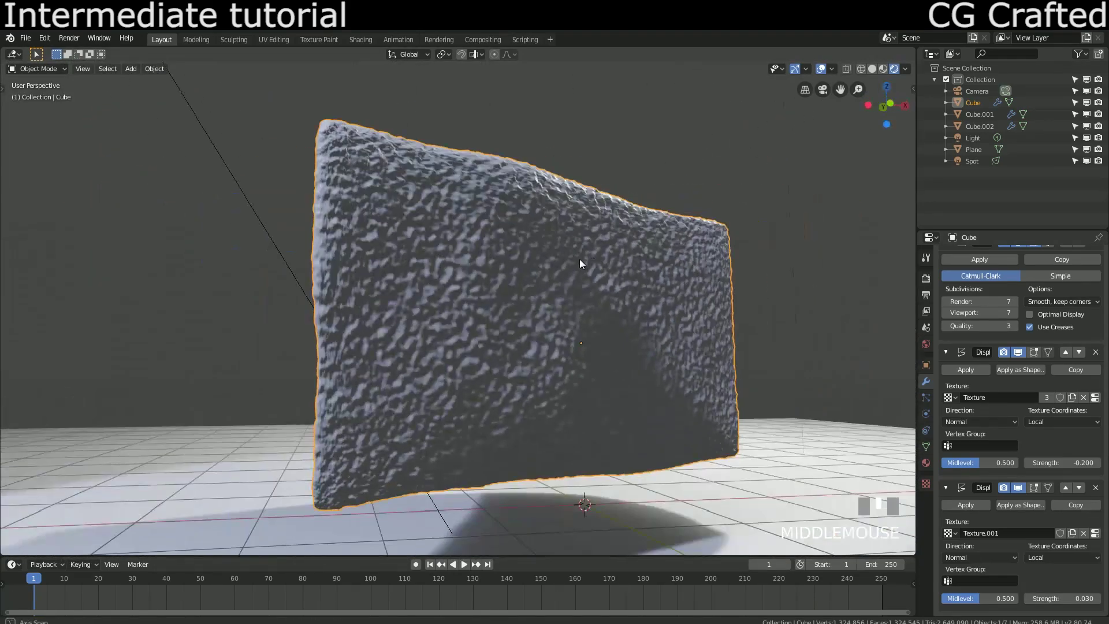
scroll(579, 263, "up", 1)
scroll(989, 348, "up", 2)
left_click(983, 341)
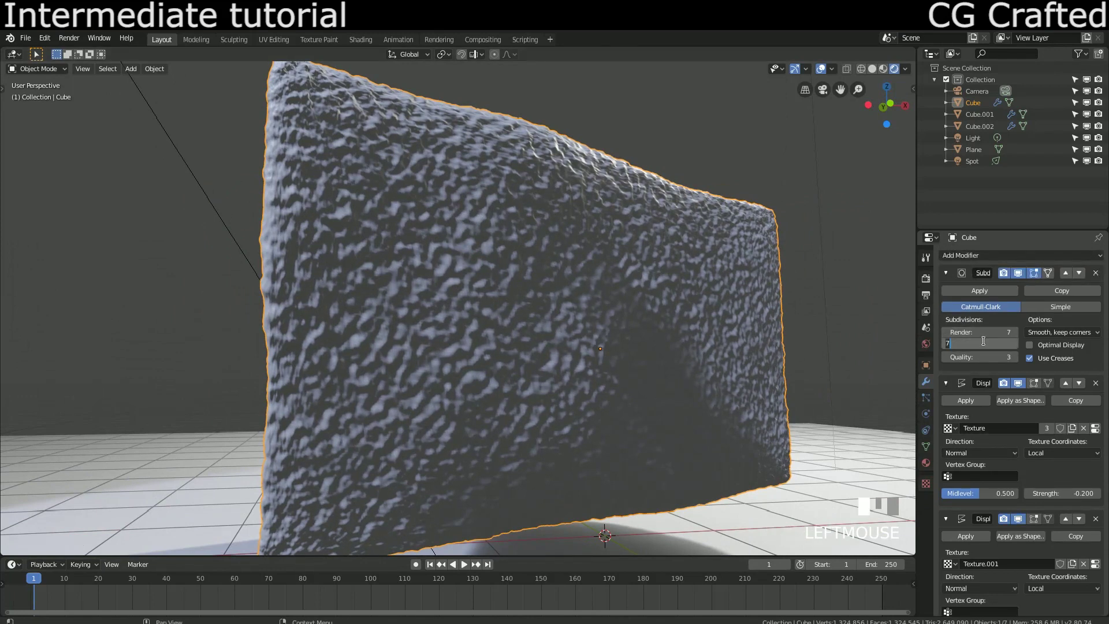
type("6")
key("Return")
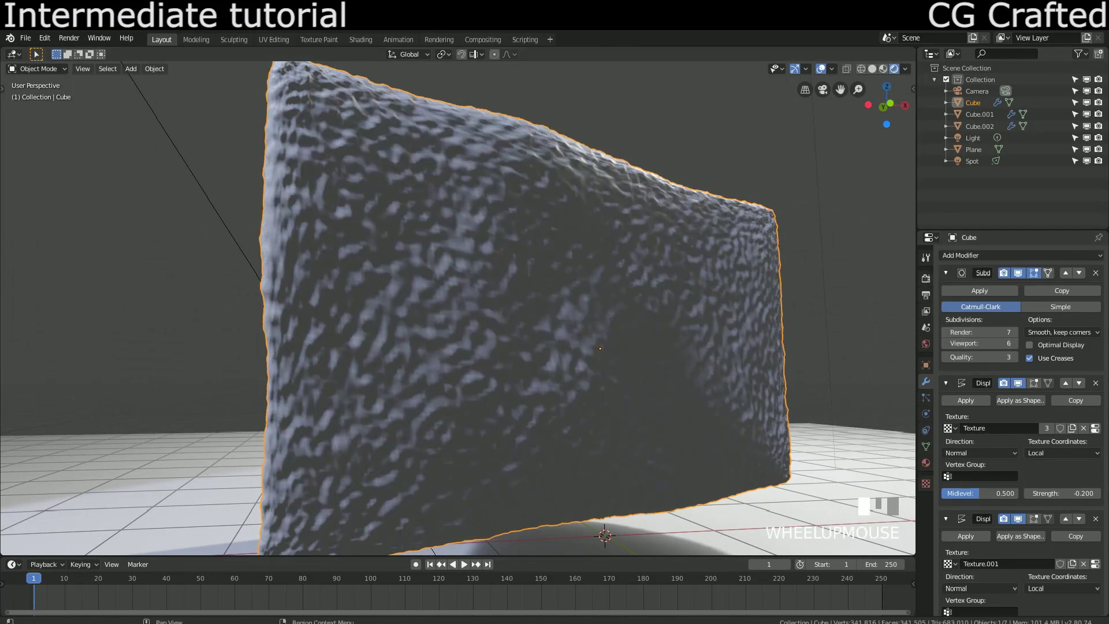
left_click(1018, 255)
Add a third Displace modifier and give Displace.002 a new Musgrave texture
left_click(974, 320)
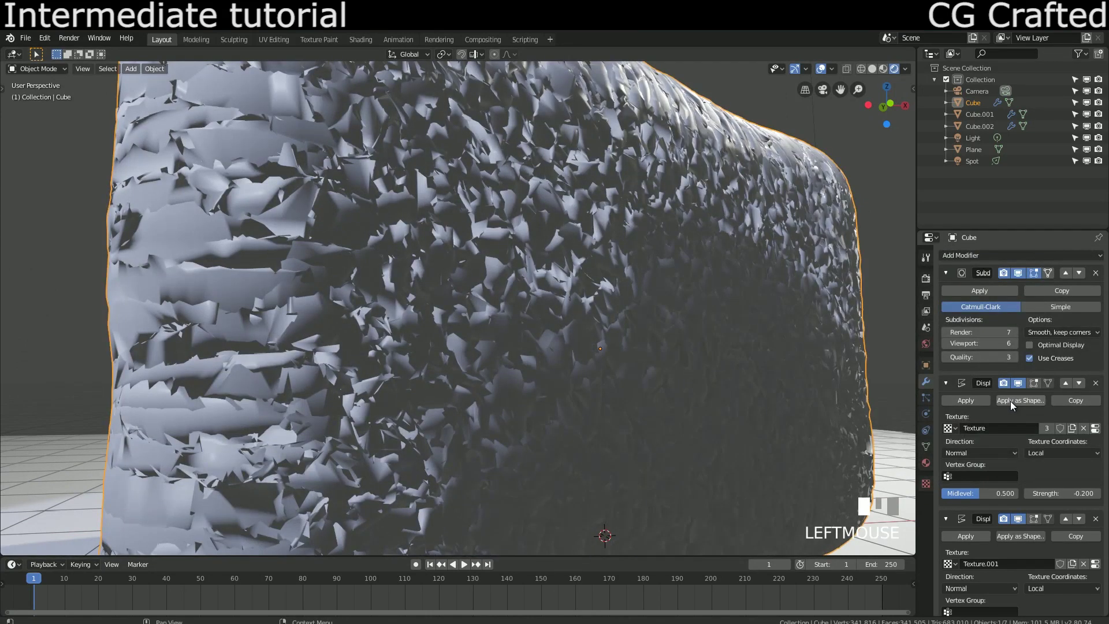
scroll(1014, 403, "down", 5)
left_click(924, 483)
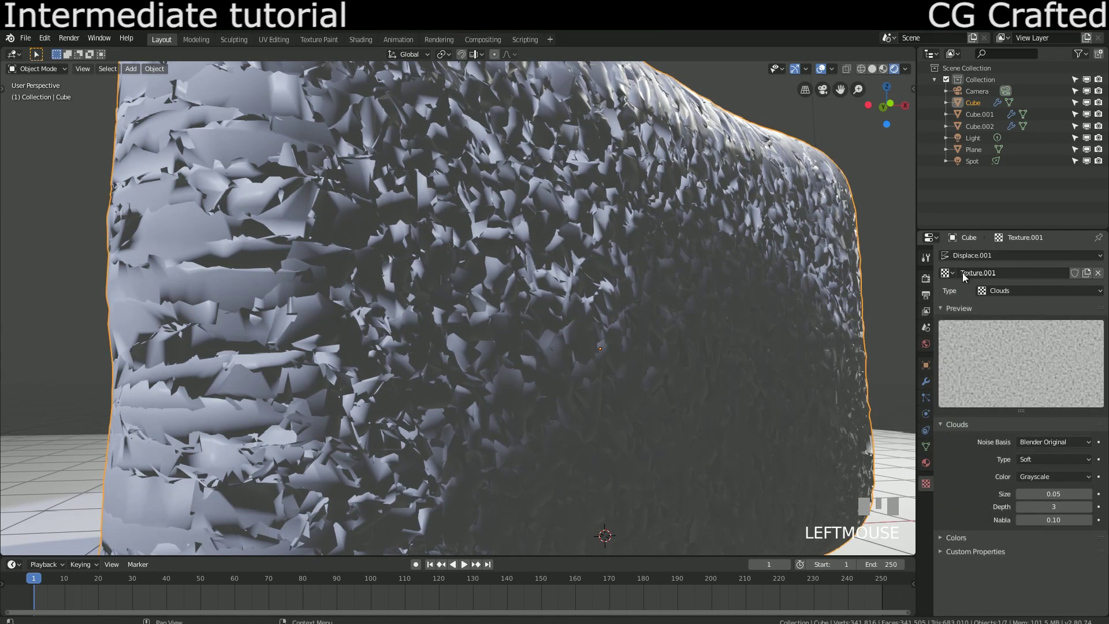
left_click(952, 256)
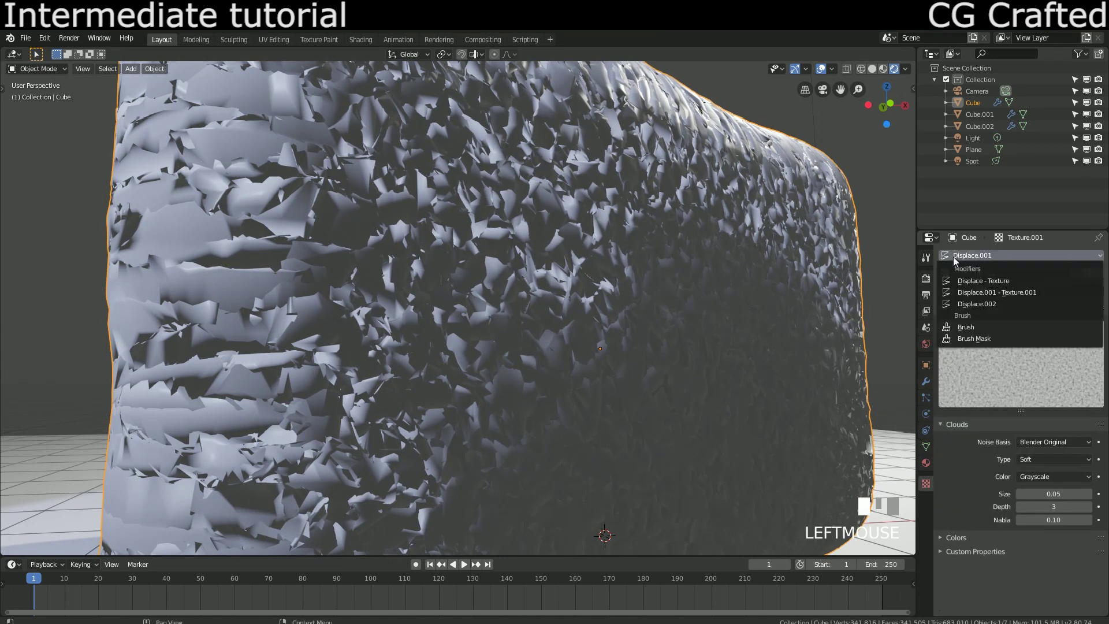
left_click(969, 303)
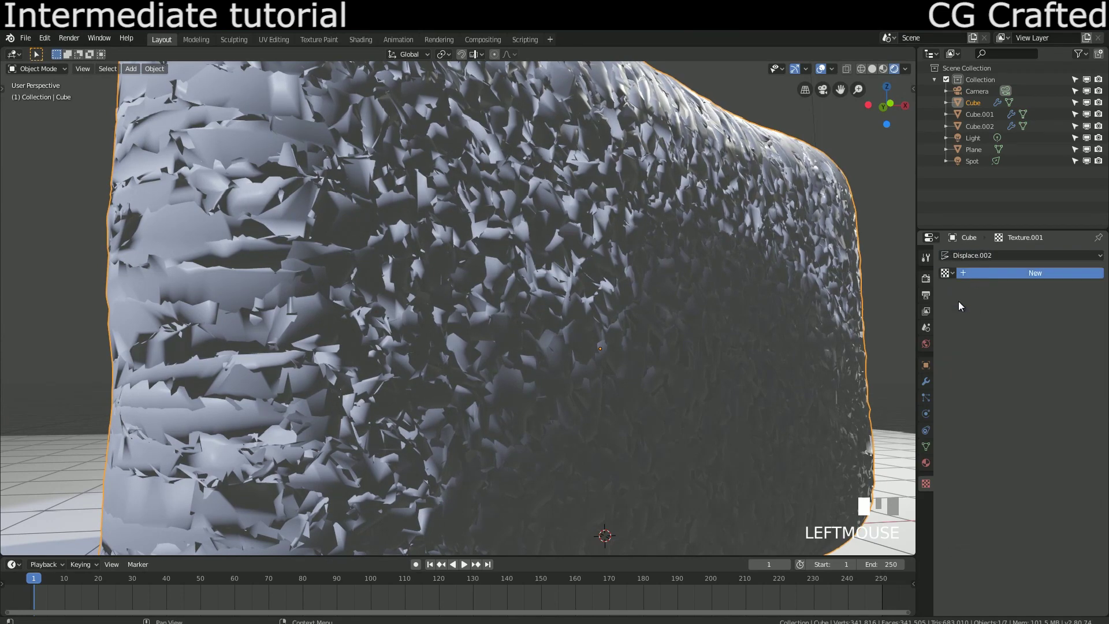
left_click(970, 274)
left_click(1021, 290)
left_click(1036, 394)
middle_click_drag(798, 348, 807, 345)
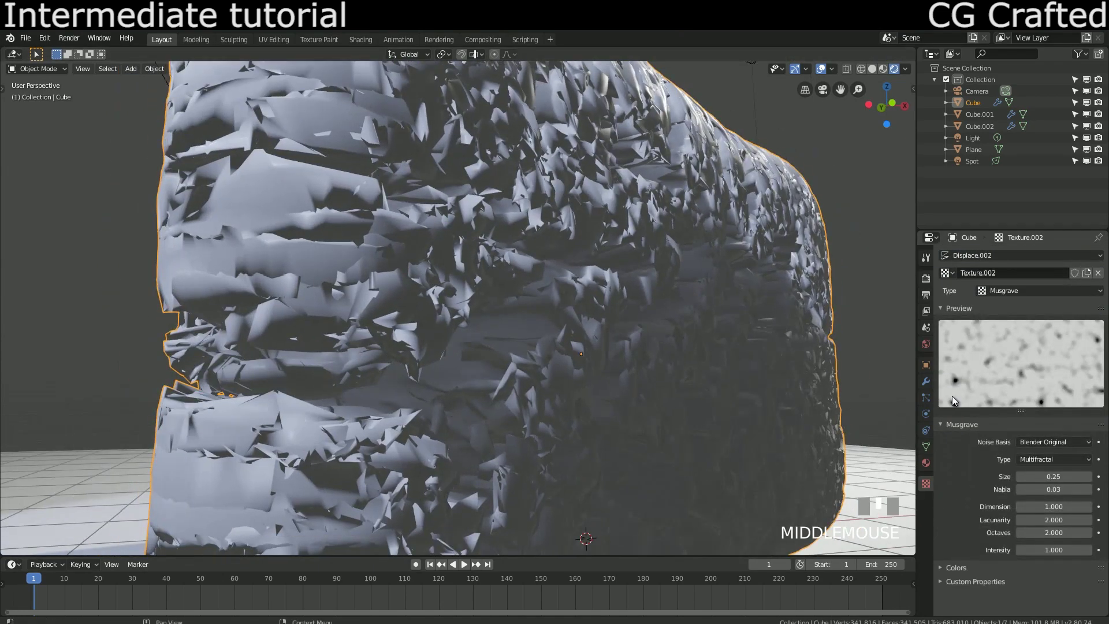
Set the third Displace strength to -0.3 and midlevel to 0.715
left_click(925, 382)
scroll(1040, 530, "down", 5)
left_click_drag(1063, 599, 950, 599, "shift")
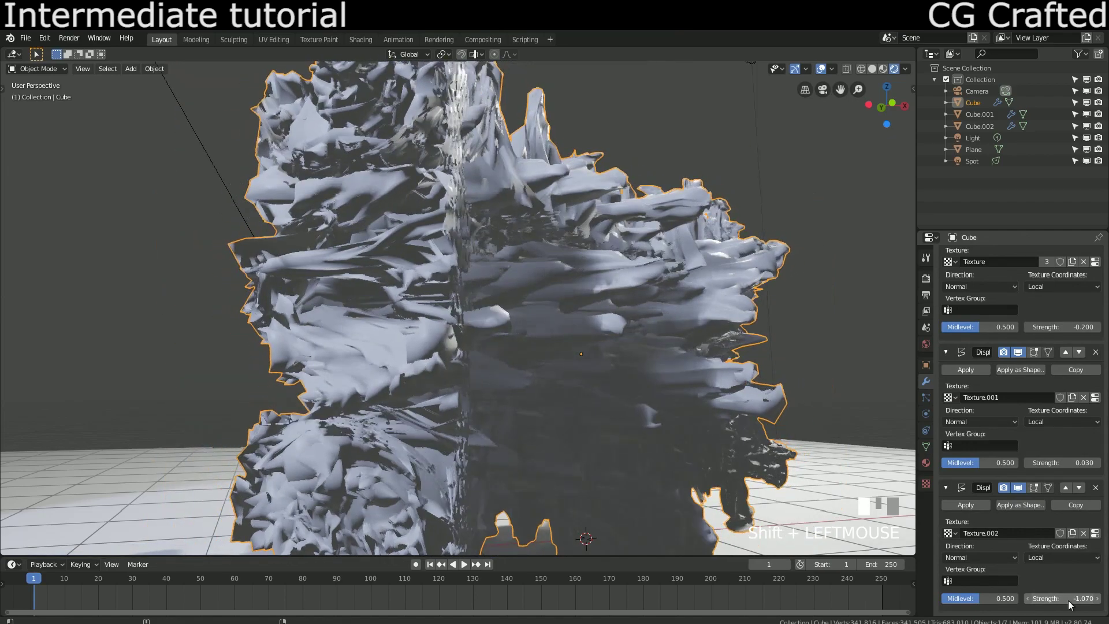
left_click(1067, 601)
key("Return")
middle_click_drag(474, 381, 586, 404)
left_click_drag(988, 603, 1004, 598)
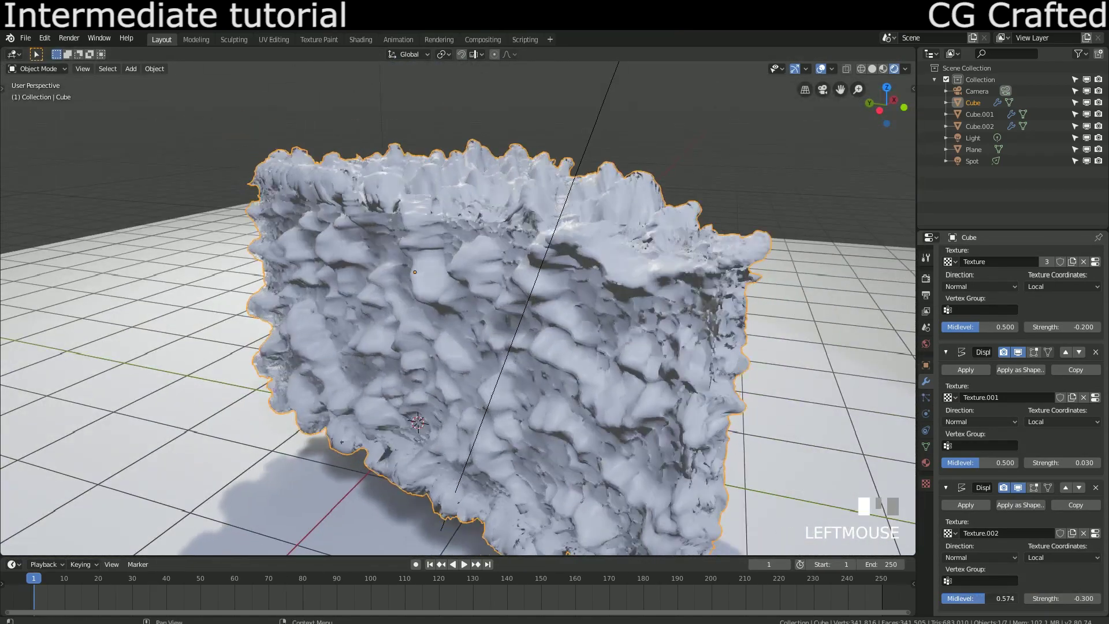
middle_click_drag(520, 431, 624, 347)
Try a Musgrave texture size of 3.00 and inspect the result
left_click(926, 483)
middle_click_drag(554, 358, 664, 358)
left_click_drag(1053, 477, 1086, 477)
middle_click_drag(537, 345, 456, 306)
key("Return")
middle_click_drag(809, 404, 515, 334)
scroll(515, 333, "up", 3)
left_click(926, 381)
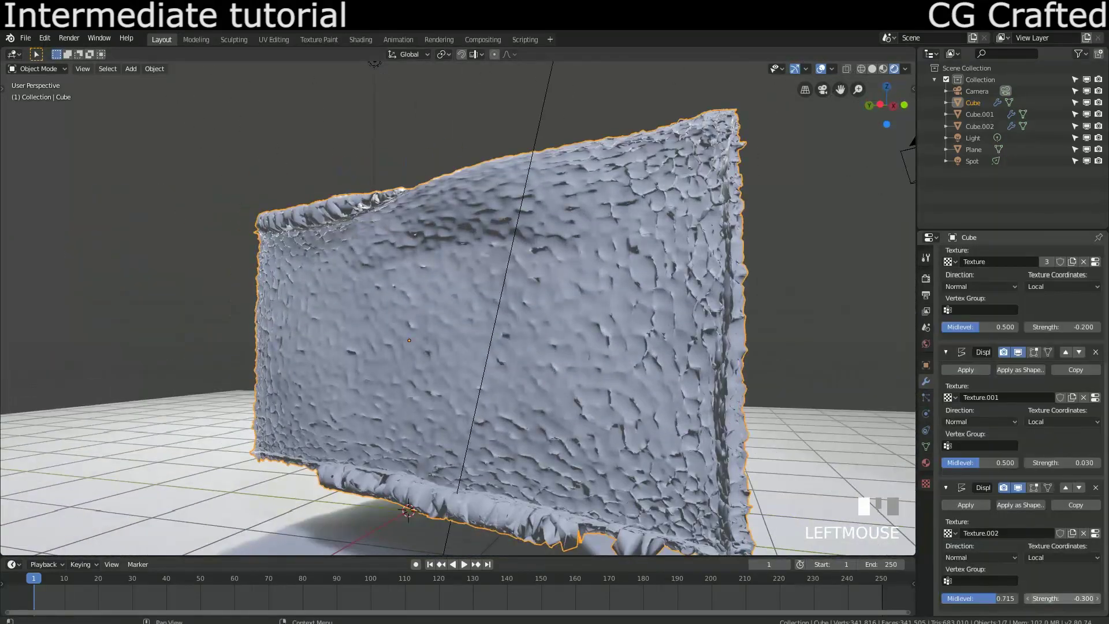
middle_click_drag(520, 404, 370, 428)
Switch the Musgrave type to Hybrid Multifractal with size 0.30
left_click(926, 484)
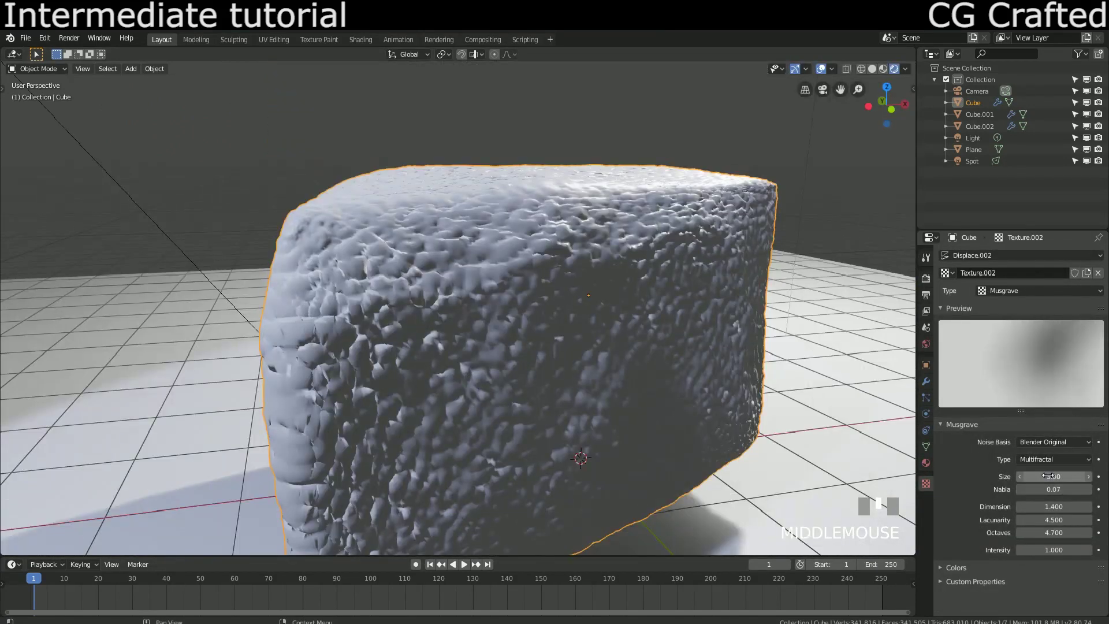
left_click(1043, 458)
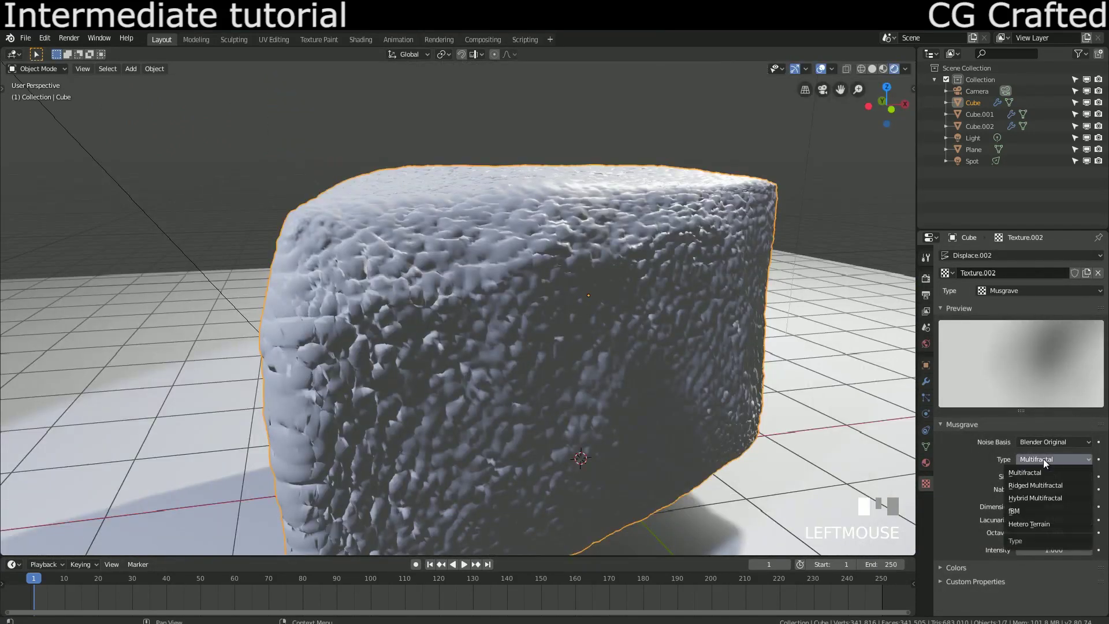
left_click(1052, 498)
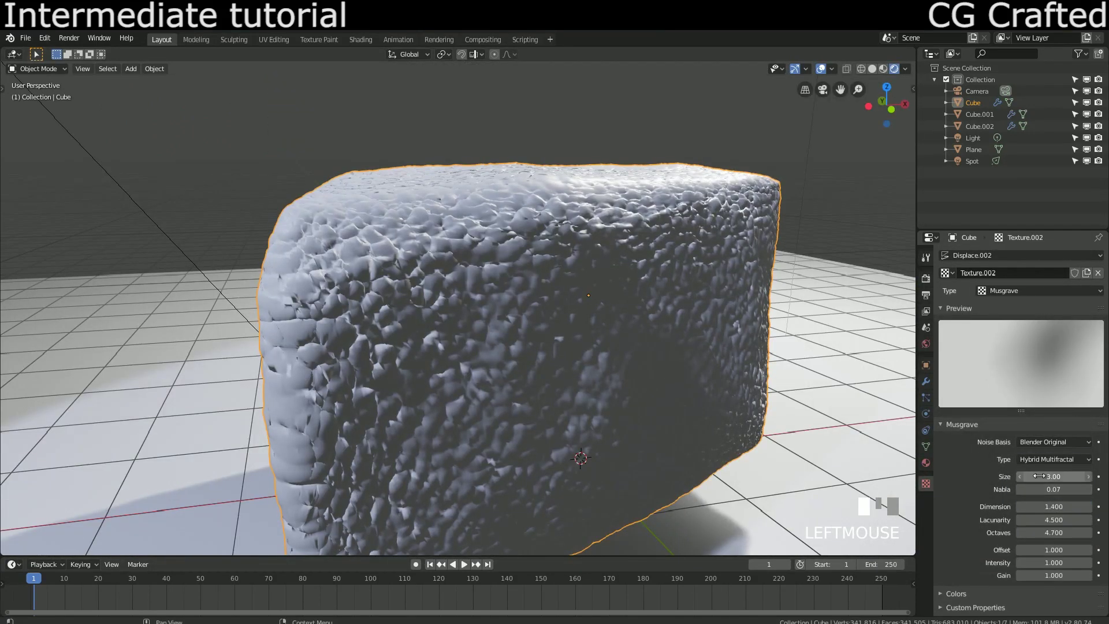
left_click_drag(1054, 476, 1072, 476)
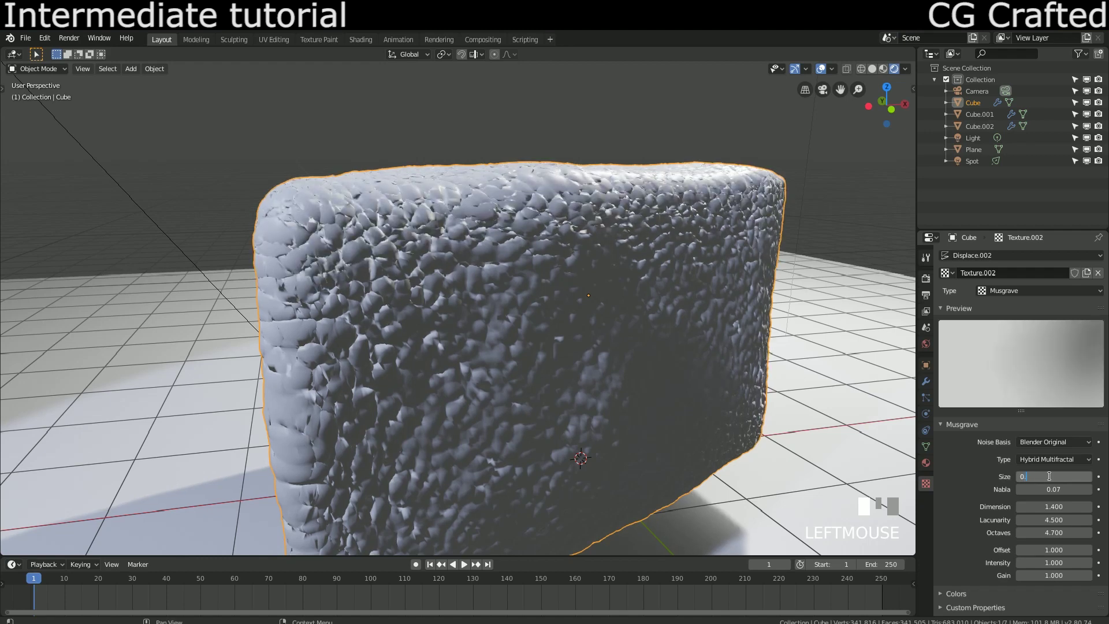
type("3")
key("Return")
middle_click_drag(635, 289, 701, 292)
scroll(575, 319, "down", 2)
middle_click_drag(574, 319, 364, 310)
scroll(506, 299, "up", 2)
scroll(555, 319, "down", 5)
scroll(363, 310, "up", 6)
middle_click_drag(525, 305, 488, 312)
scroll(664, 319, "down", 5)
scroll(487, 312, "up", 3)
Shrink the Musgrave size to 0.2, then to 0.1
left_click(1054, 477)
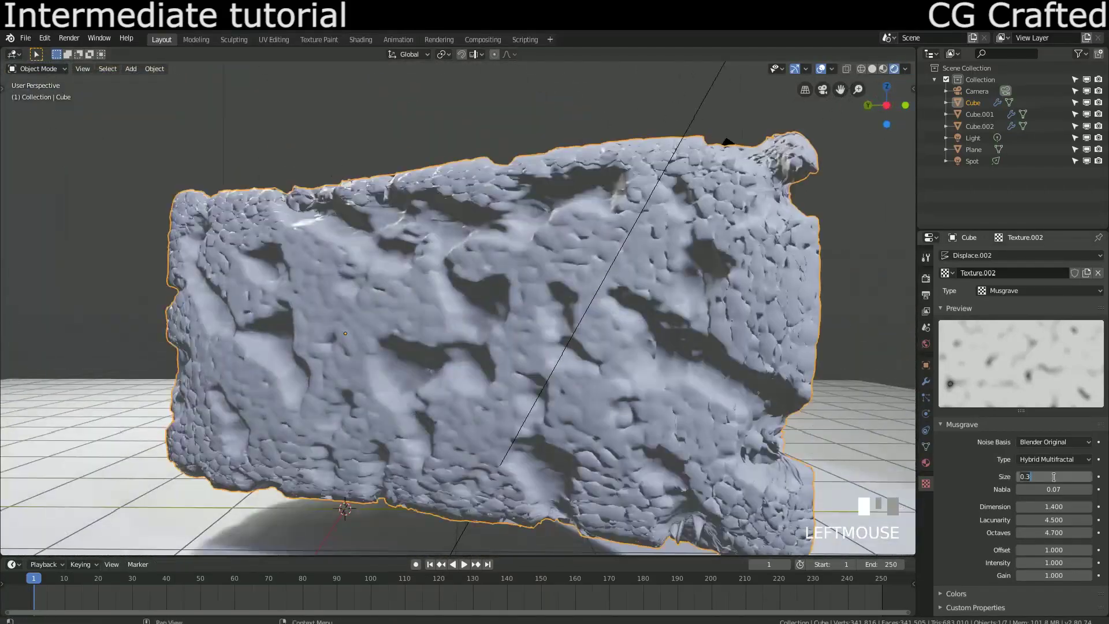
type(".2")
key("Return")
key("Return")
mouse_move(584, 346)
middle_mouse_down()
mouse_move(658, 355)
mouse_move(585, 336)
middle_mouse_up()
scroll(585, 336, "up", 1)
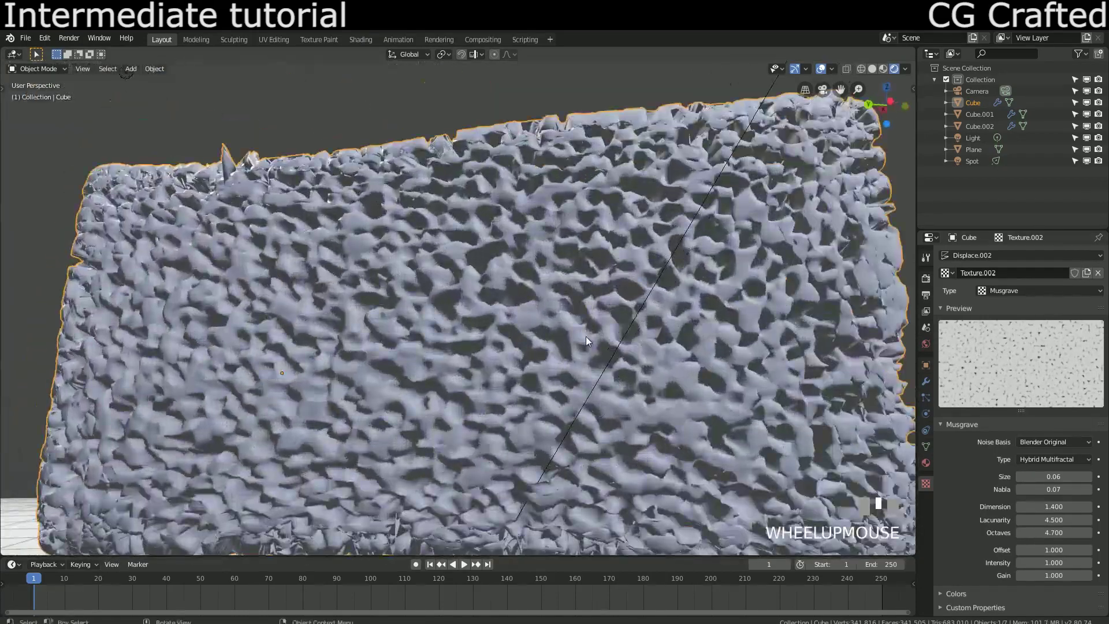
left_click(1047, 479)
type("0.1")
Set the Musgrave lacunarity to 2.0 and dimension to 1.3
key("Return")
middle_click_drag(326, 378, 378, 384)
left_click(1043, 522)
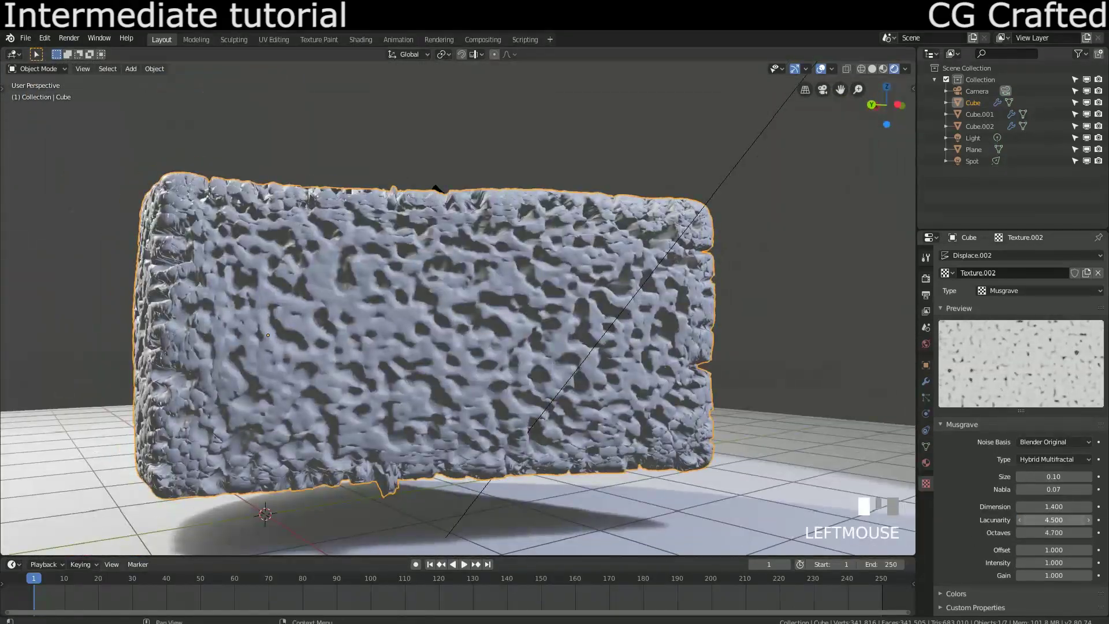
type("3")
key("Return")
middle_click_drag(511, 408, 404, 399)
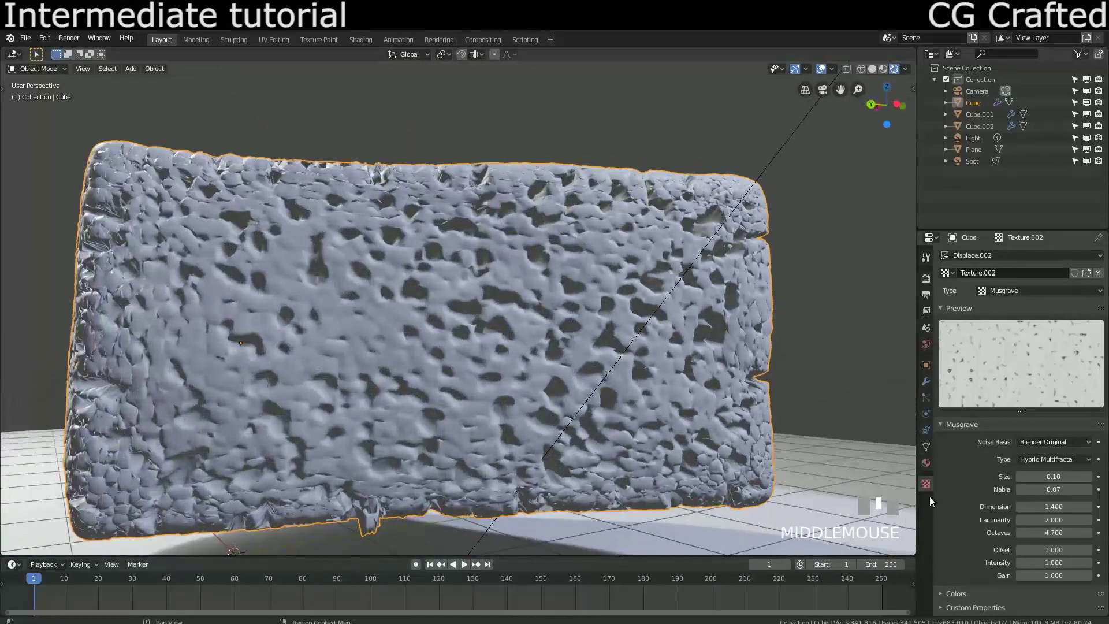
left_click(1026, 510)
type("2")
type("1.3")
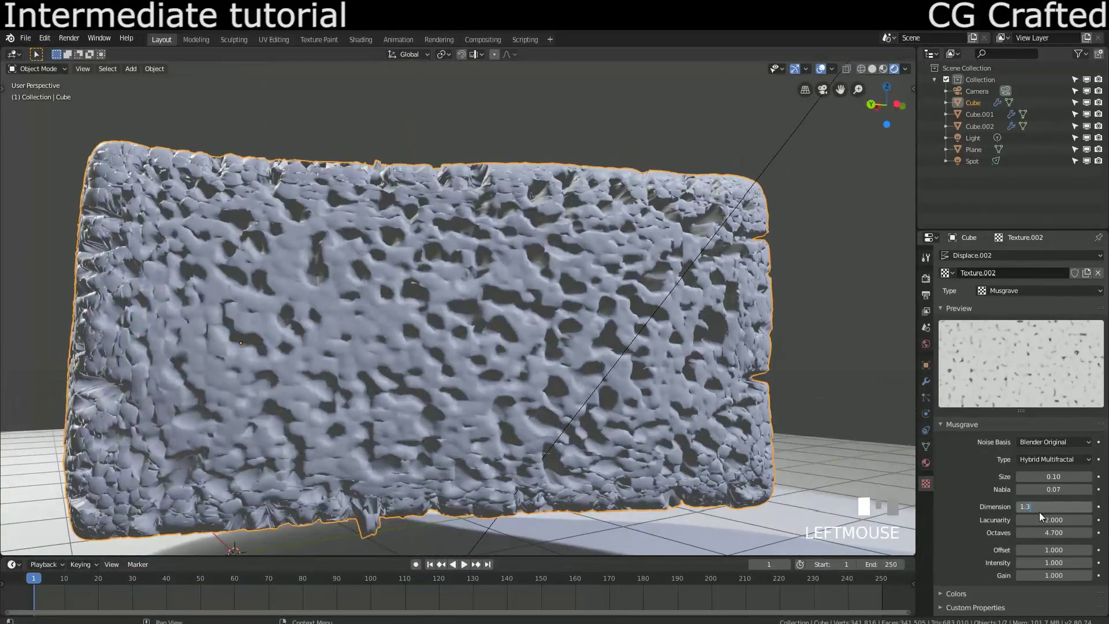
key("Return")
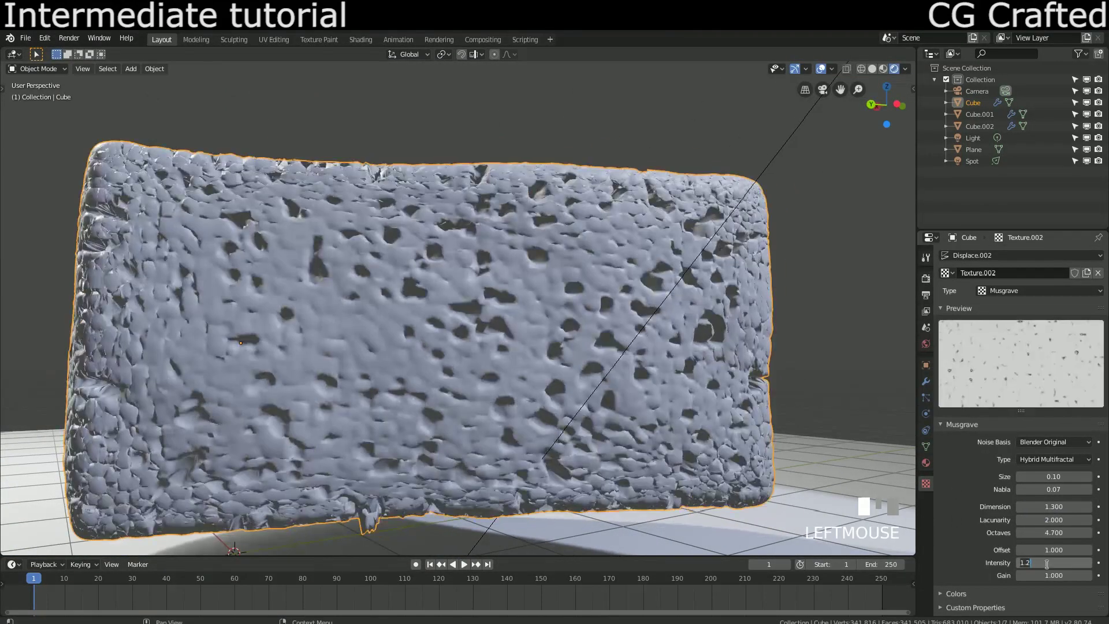
key("Return")
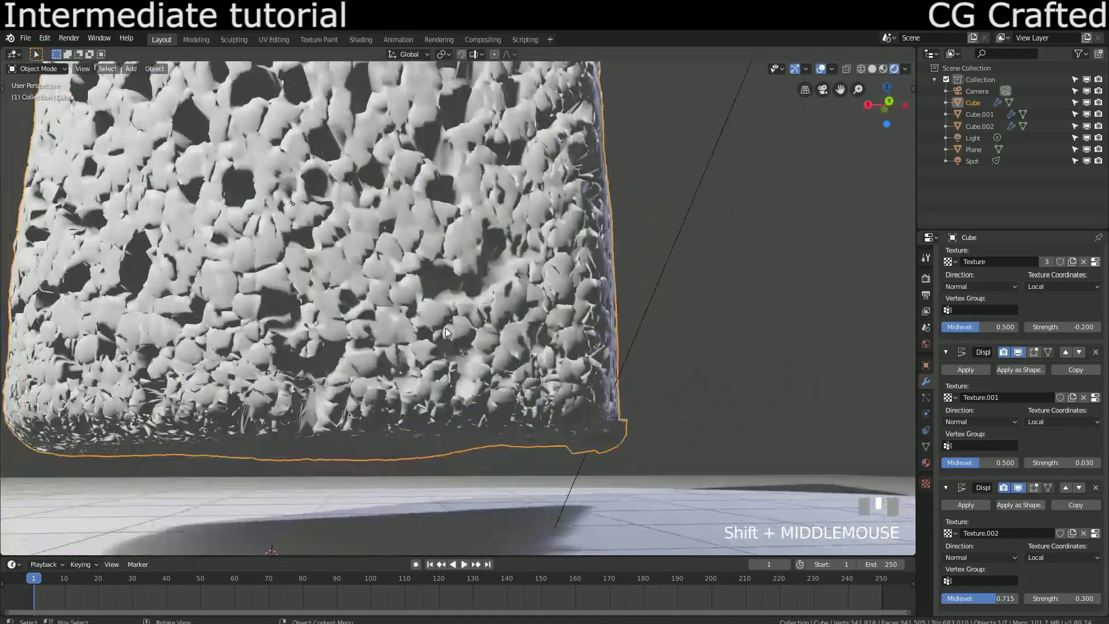
Raise the Subdivision Surface viewport level to 7
middle_click_drag(446, 328, 366, 336)
scroll(932, 331, "up", 1)
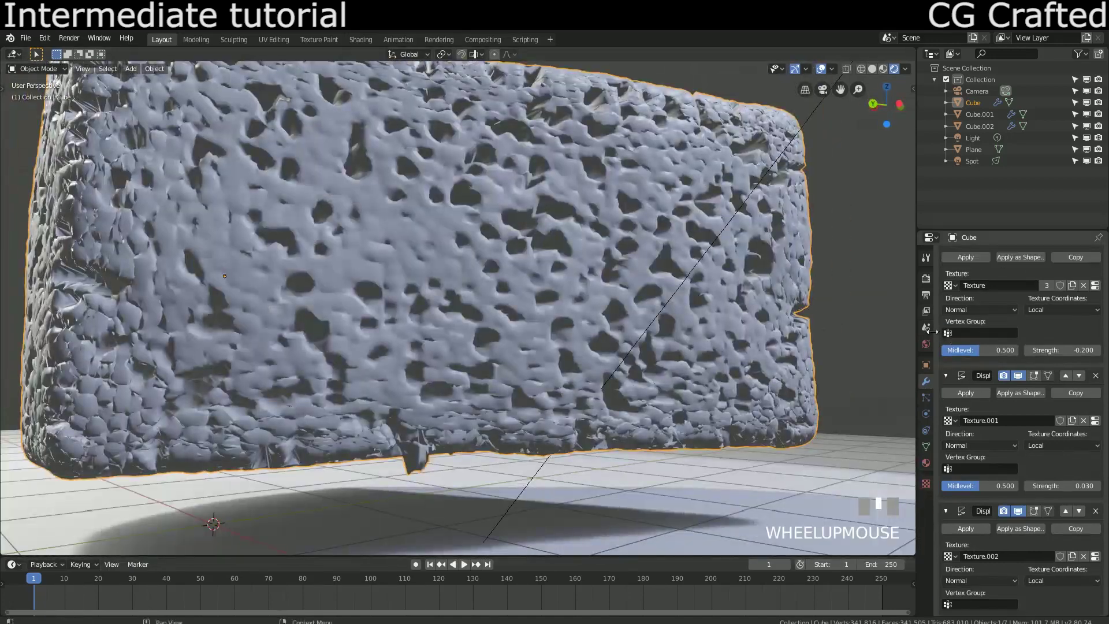
scroll(931, 381, "up", 6)
left_click(992, 341)
type("7")
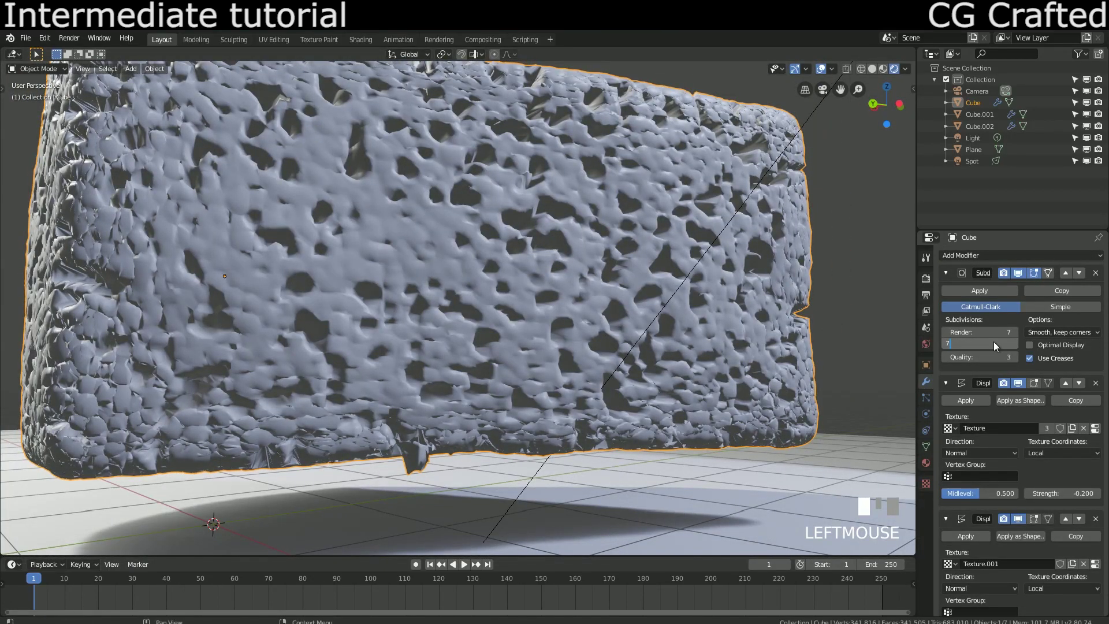
key("Return")
middle_click_drag(365, 300, 488, 289)
scroll(381, 320, "up", 4)
scroll(1091, 511, "down", 7)
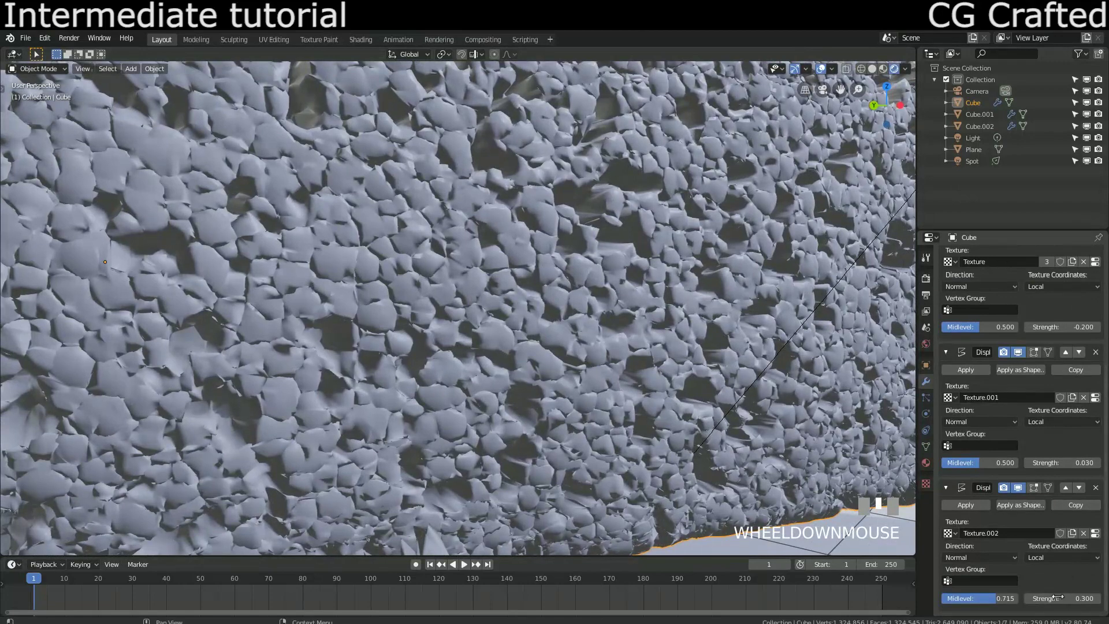
Set the third Displace strength to 0.1
left_click(1056, 598)
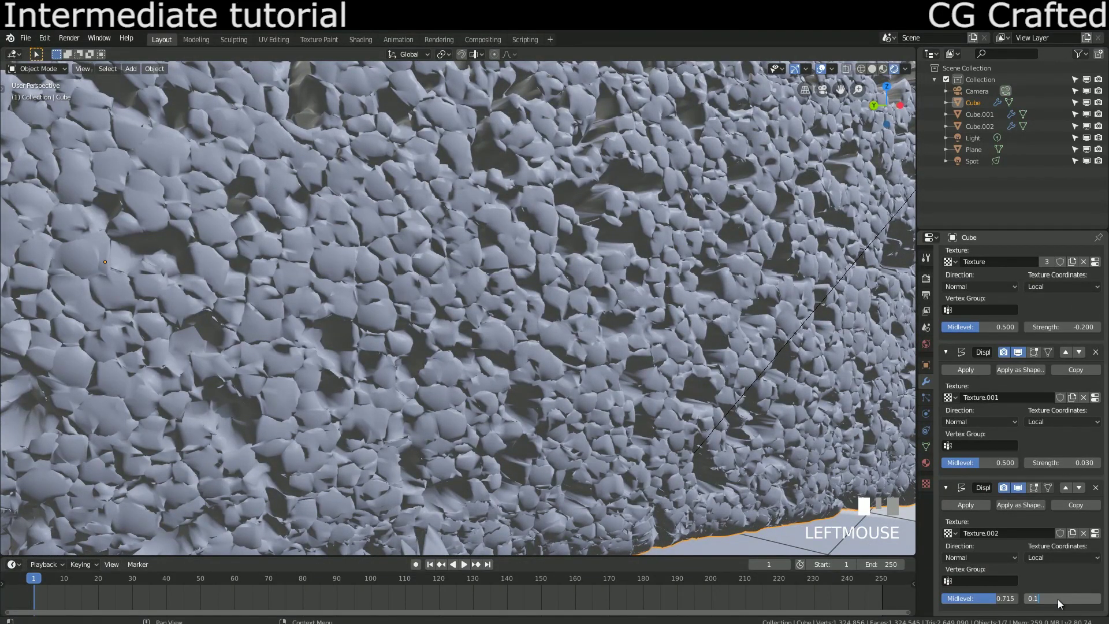
key("Return")
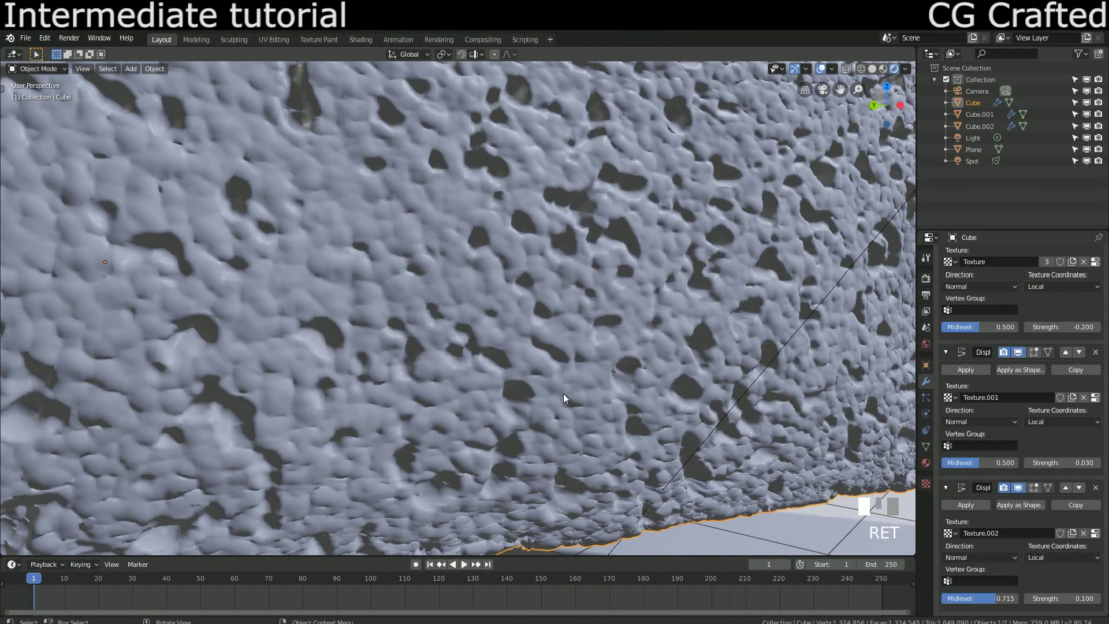
middle_click_drag(563, 393, 515, 380)
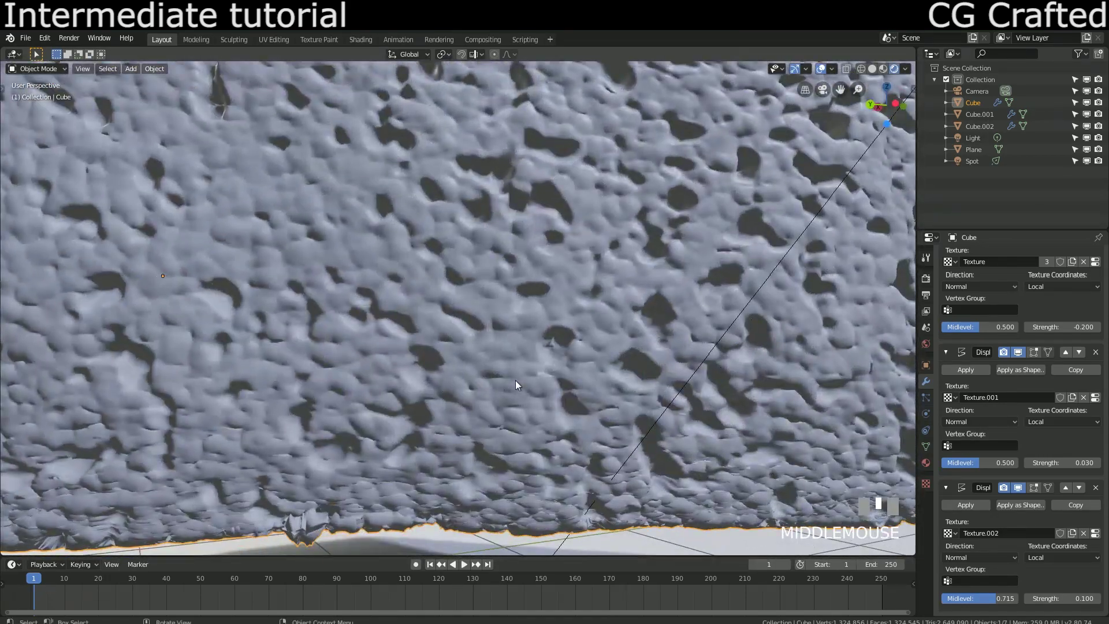
scroll(750, 376, "down", 5)
middle_click_drag(749, 376, 762, 399)
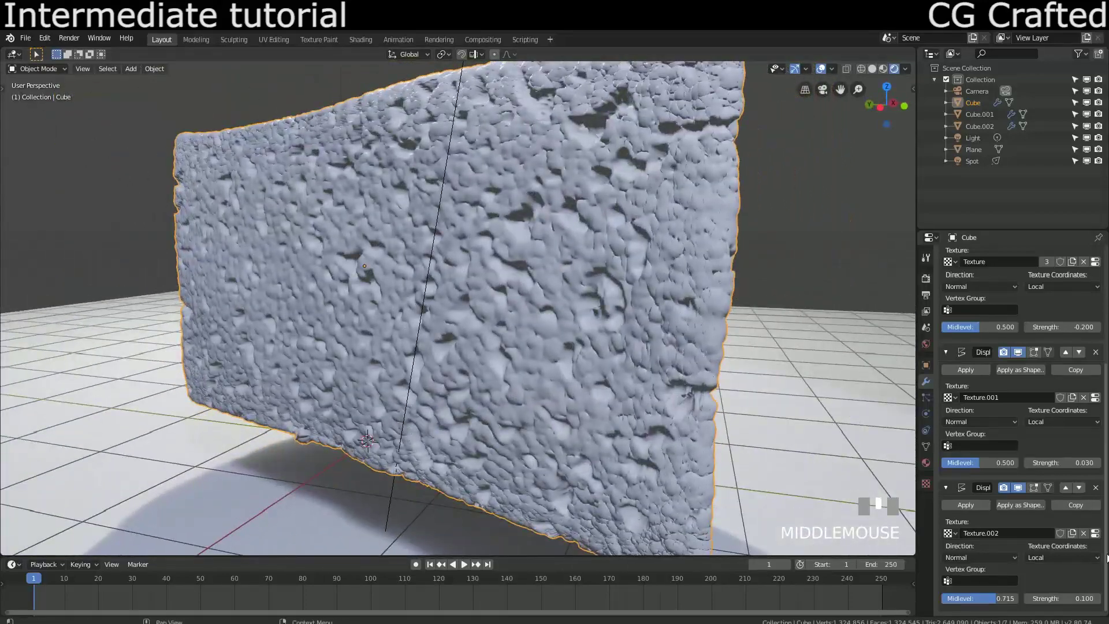
Set the third Displace midlevel to 1, compare it with 0, then return to 1
left_click(1000, 598)
type("1")
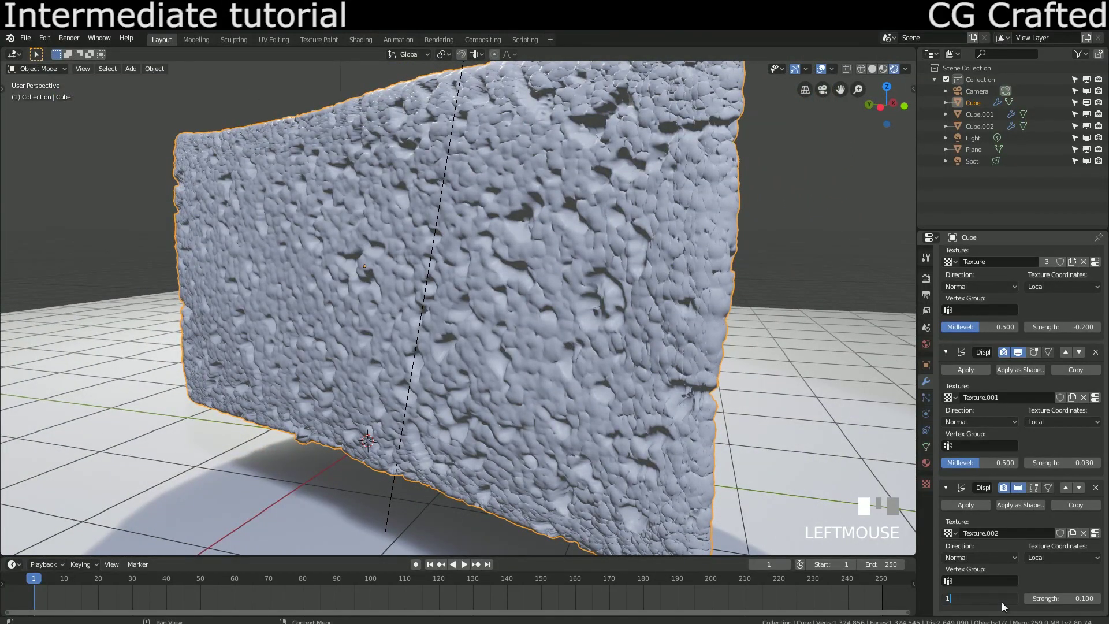
key("Return")
middle_click_drag(438, 404, 489, 369)
left_click(997, 599)
type("0")
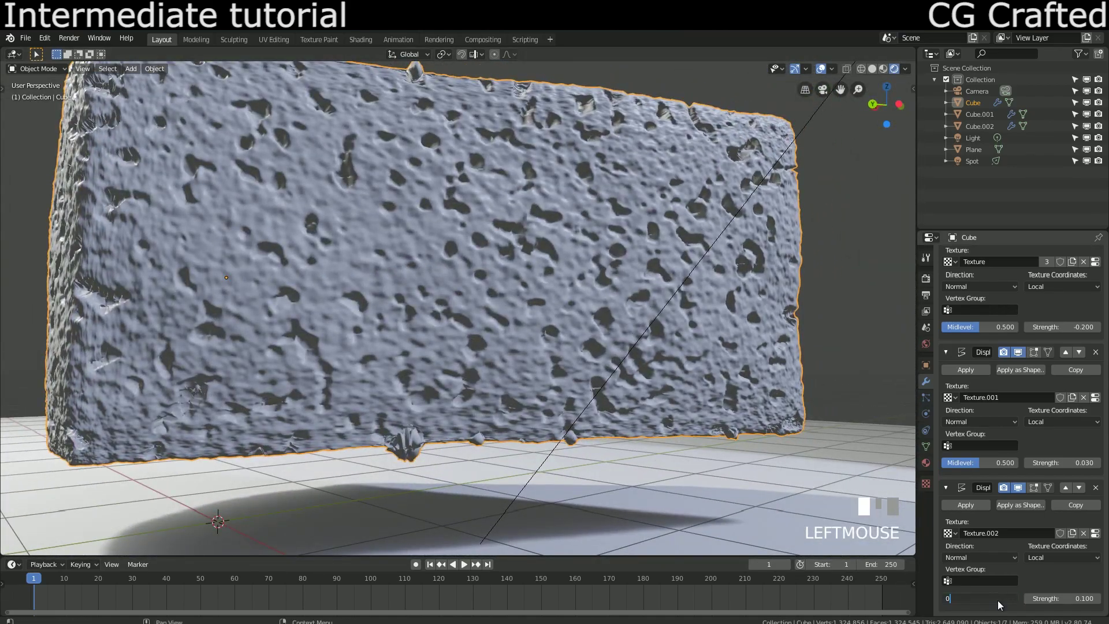
key("Return")
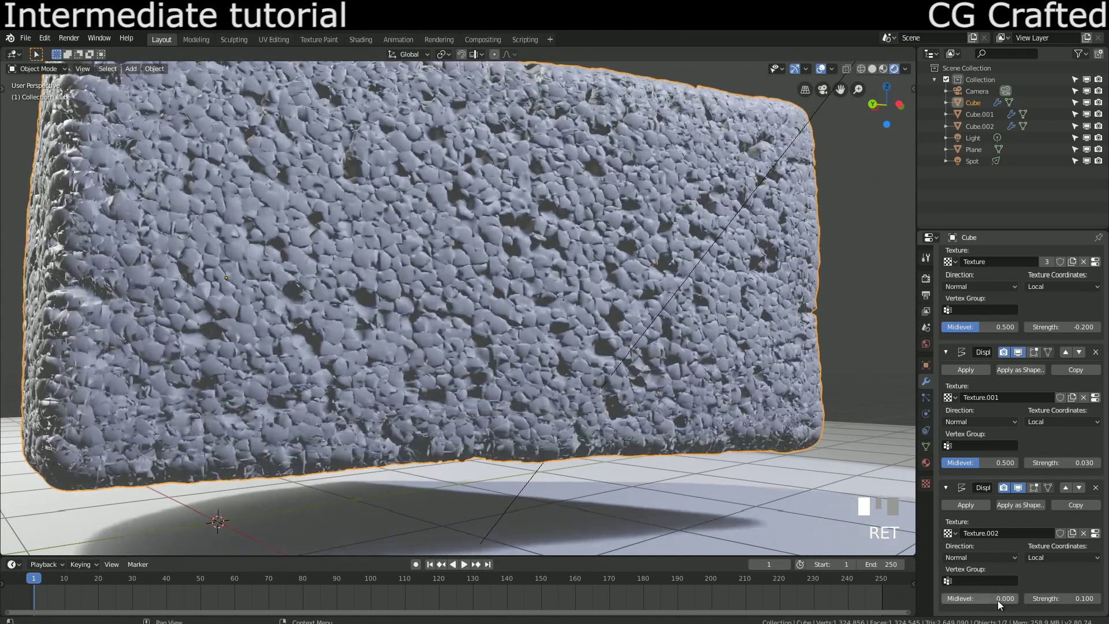
middle_click_drag(601, 438, 645, 442)
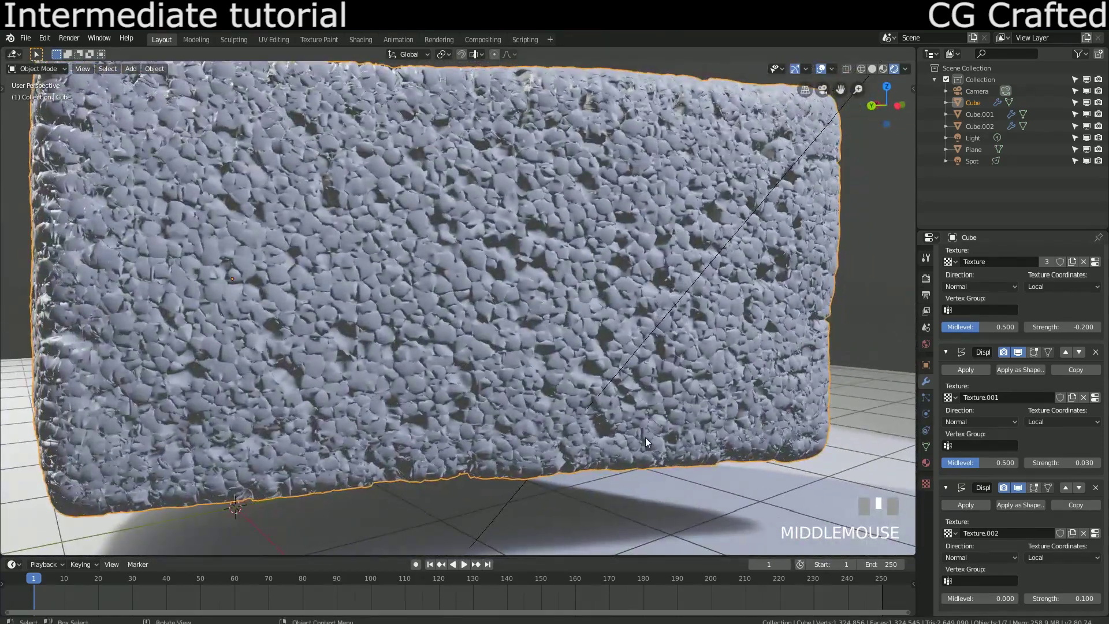
left_click(977, 598)
type("1")
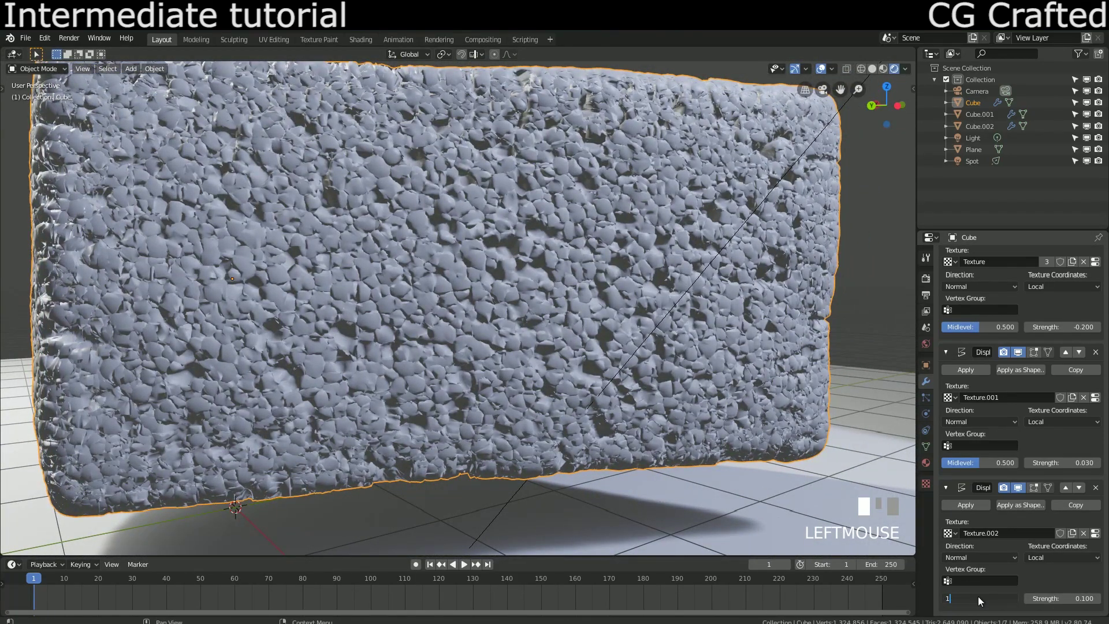
key("Return")
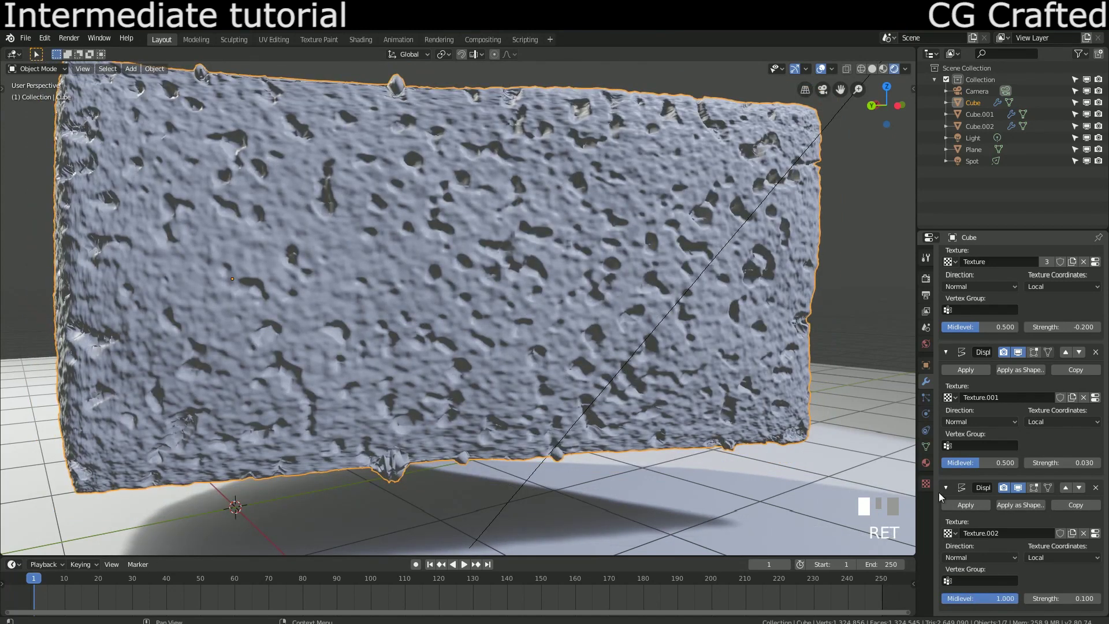
Open Texture.002's Musgrave settings and test a Gain of 0 before restoring it to 1
left_click(926, 483)
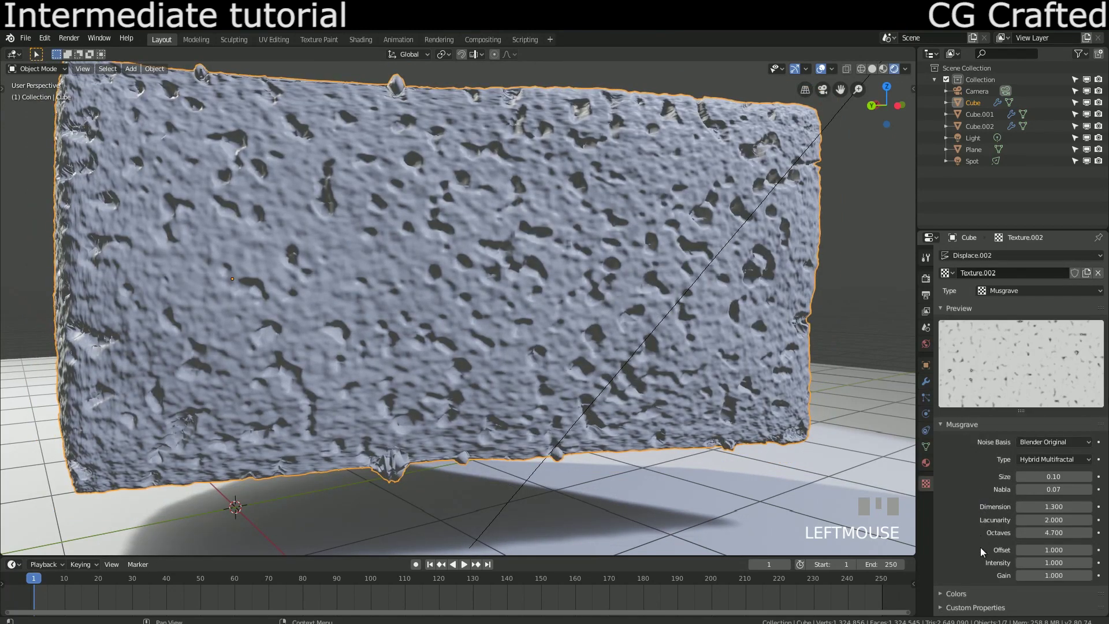
left_click(1047, 575)
type("0")
key("Return")
left_click(1048, 575)
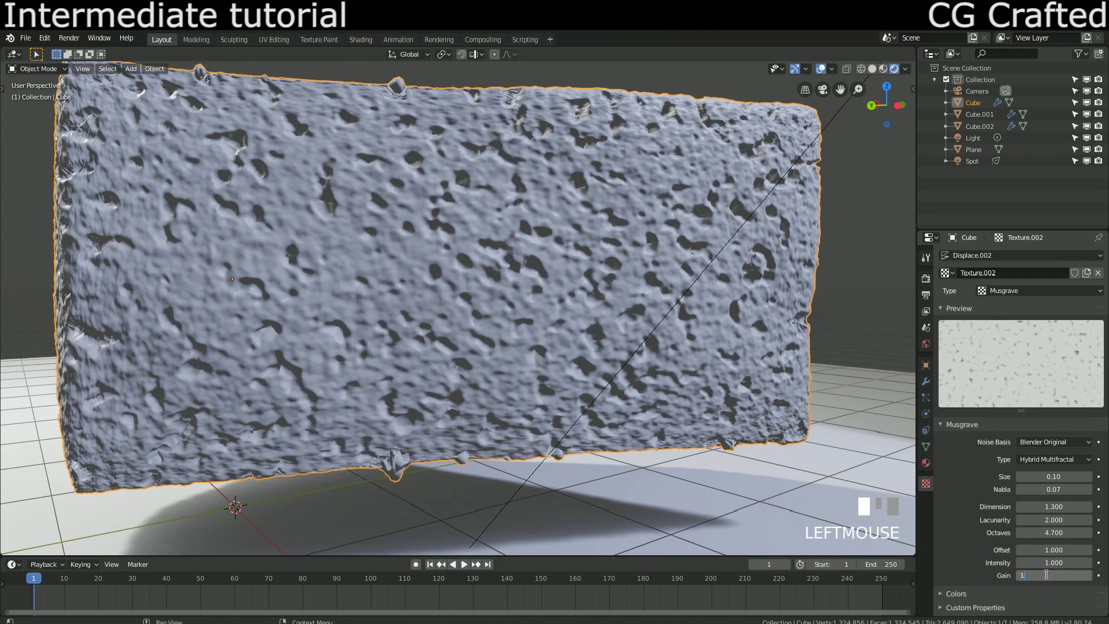
type("1")
key("Return")
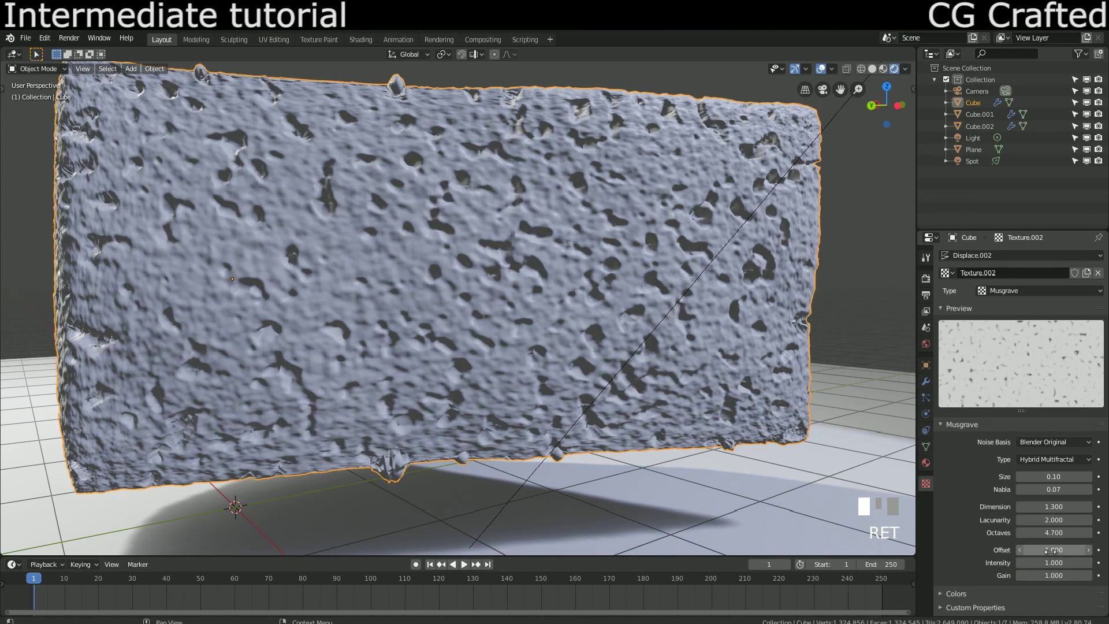
Try Musgrave Offset values of 1.2 and 1.4, then restore Offset to 1
left_click(1048, 550)
type("1.2")
key("Return")
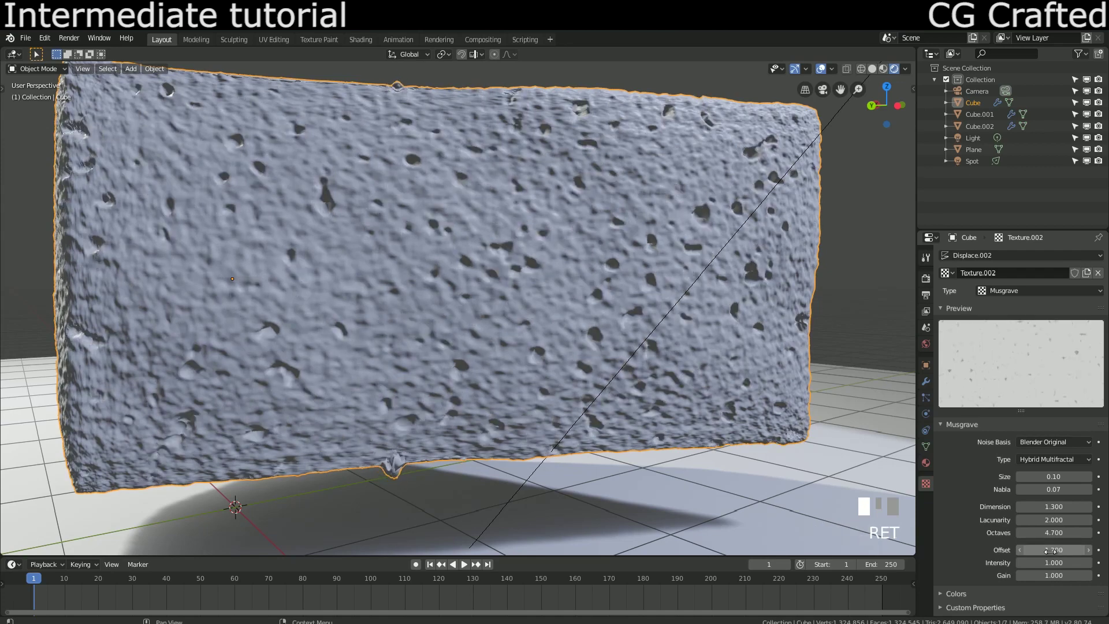
left_click(1048, 551)
key("Return")
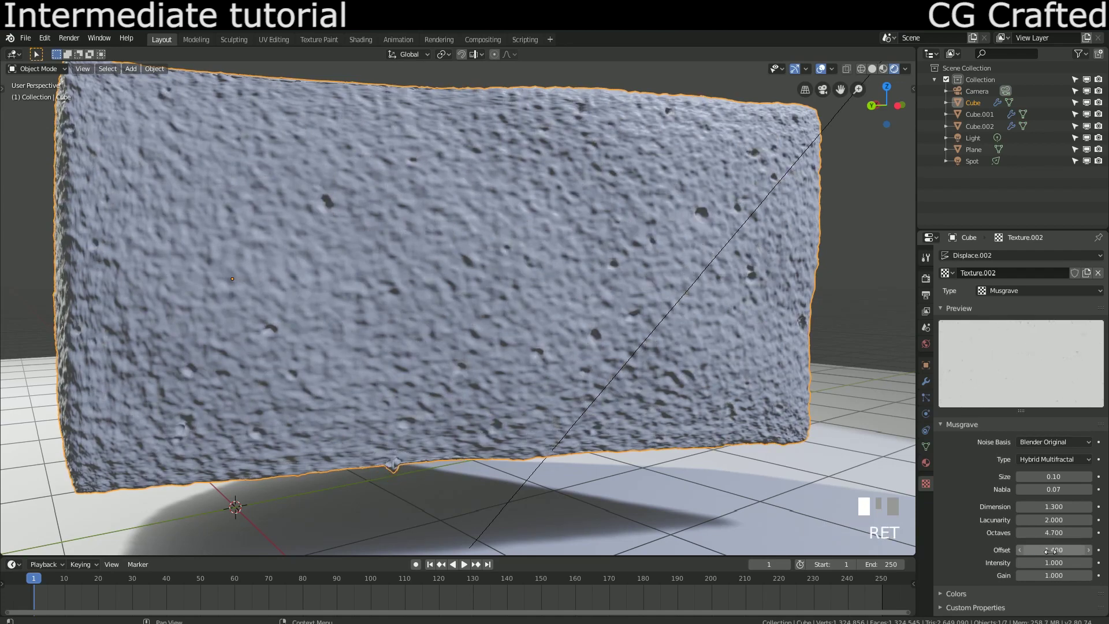
left_click(1049, 551)
type("1")
key("Return")
middle_click_drag(358, 433, 537, 327)
Test Musgrave Octaves at 7, 3 and 10 (clamped to 8), then restore 4.7
left_click(1037, 532)
type("7")
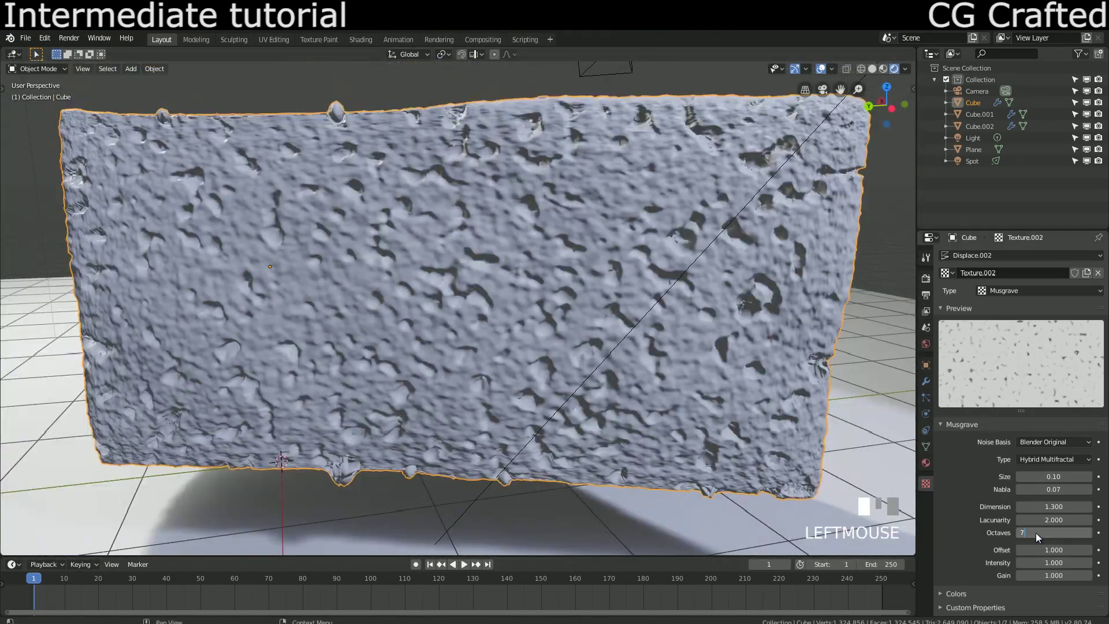
key("Return")
left_click(1036, 533)
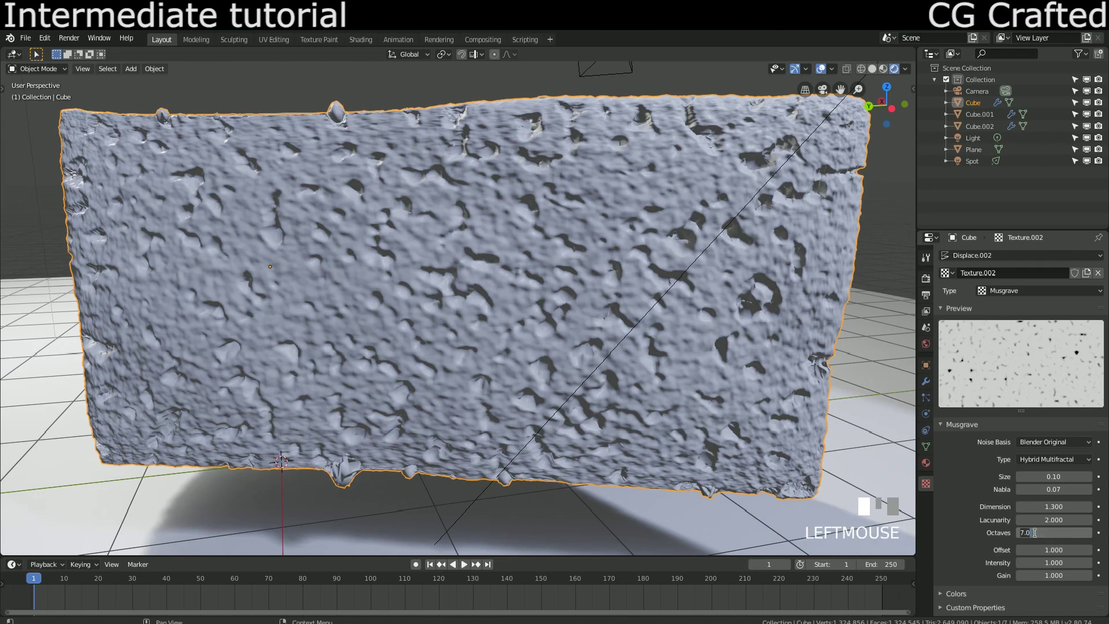
type("3")
key("Return")
left_click(1034, 532)
type("10")
key("Return")
left_click(1034, 532)
key("Return")
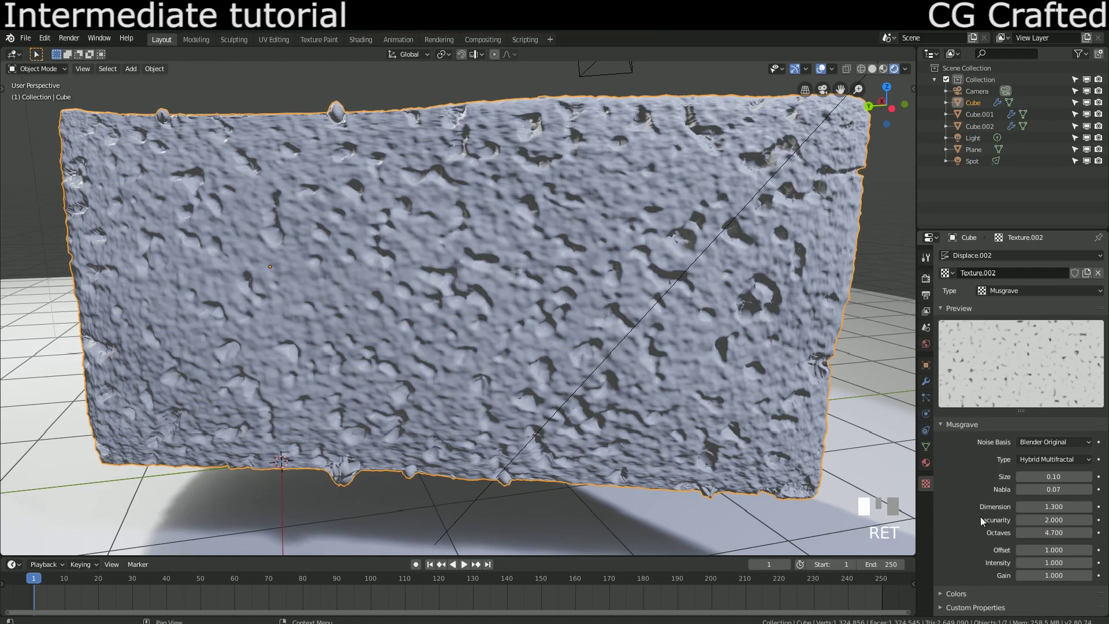
Back in the modifier settings, set the third Displace midlevel to 0.5 and orbit the block
left_click(925, 381)
scroll(1017, 405, "down", 5)
left_click(1008, 597)
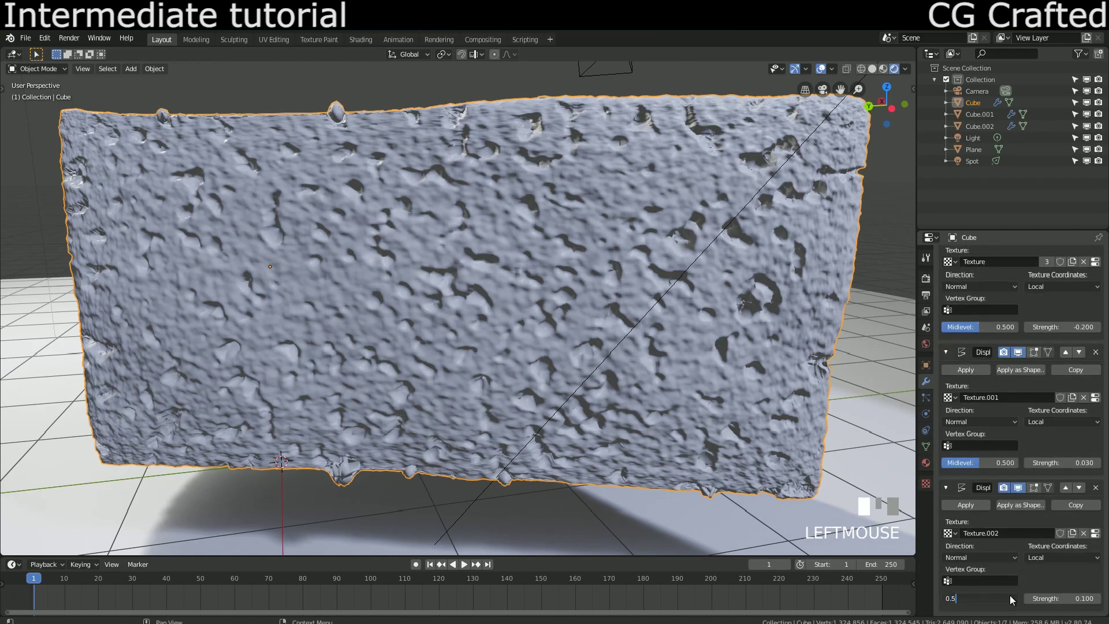
key("Return")
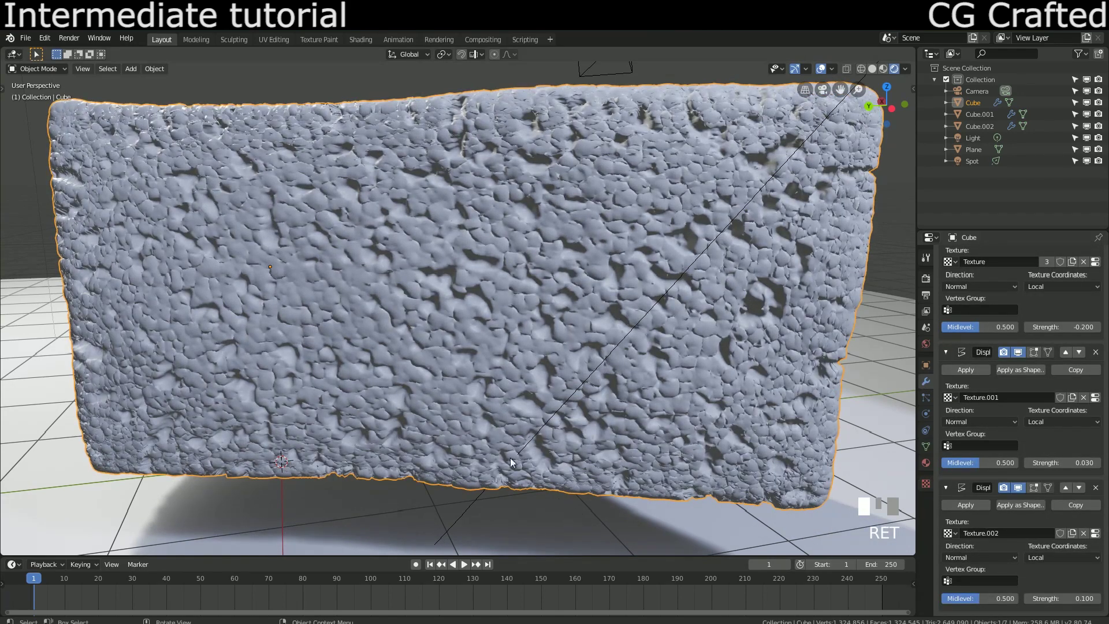
middle_click_drag(434, 457, 508, 437)
scroll(508, 437, "down", 1)
middle_click_drag(375, 416, 589, 408)
middle_click_drag(243, 375, 404, 398)
scroll(367, 385, "up", 1)
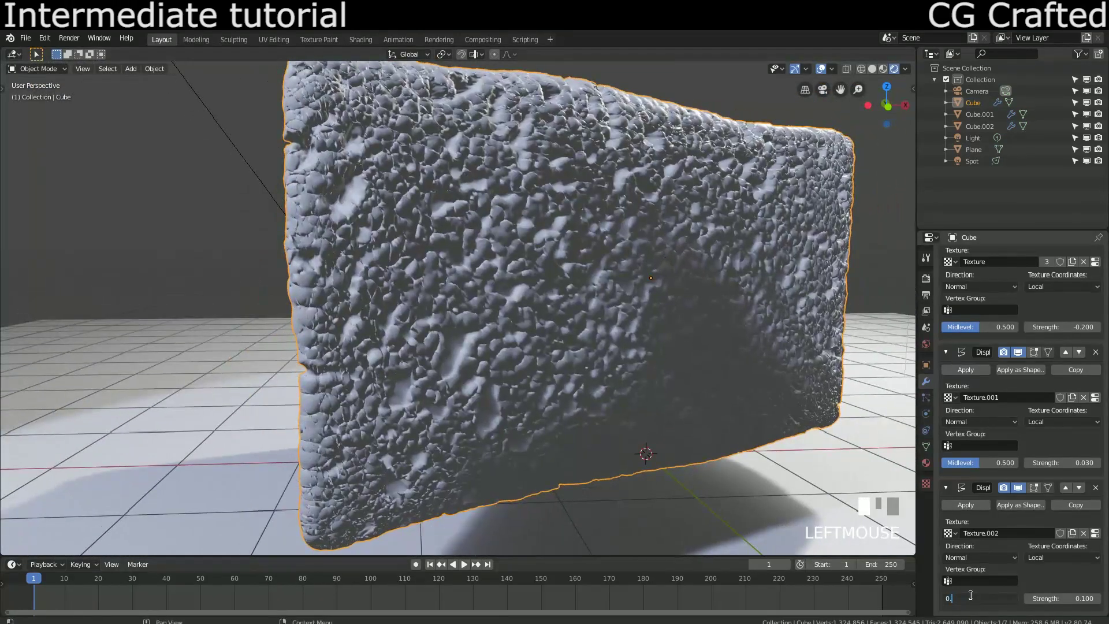
Change the third Displace midlevel to 0.8 and inspect the block from the front
left_click(974, 599)
type("0.8")
key("Return")
middle_click_drag(780, 416, 750, 399)
scroll(567, 376, "down", 5)
middle_click_drag(567, 376, 489, 369)
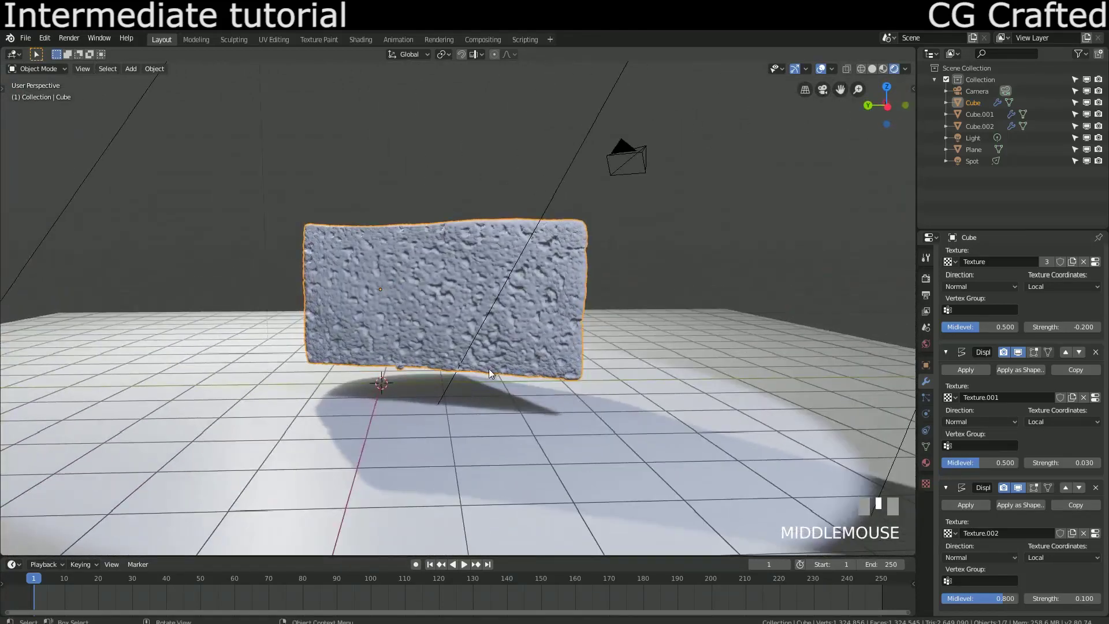
Move the sponge block down about 0.6 m along Z onto the ground
key("g")
key("z")
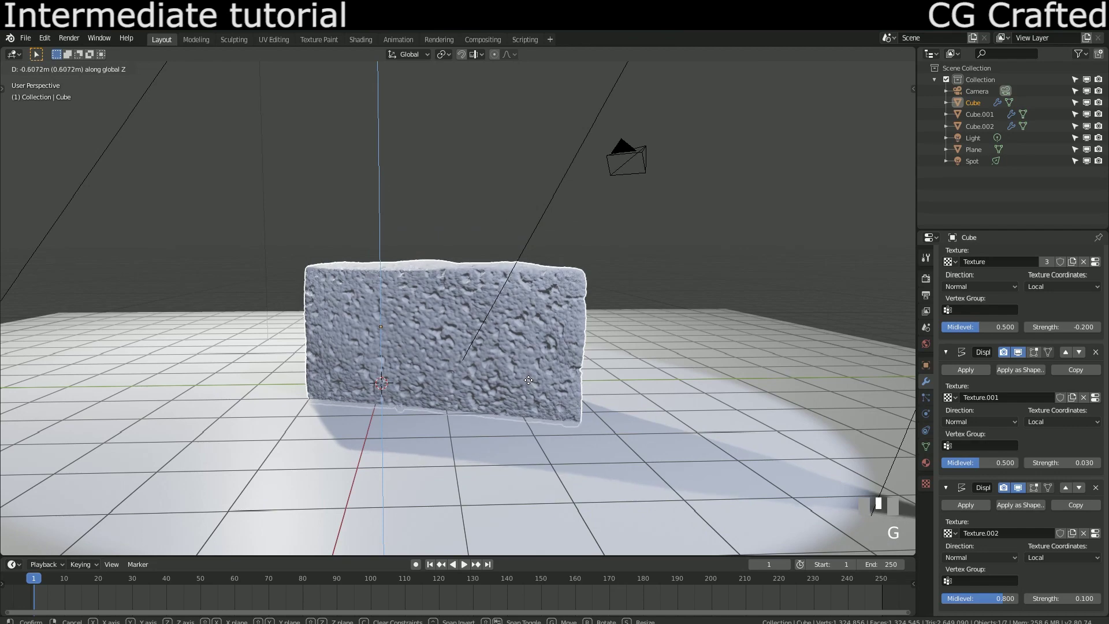
left_click(528, 379)
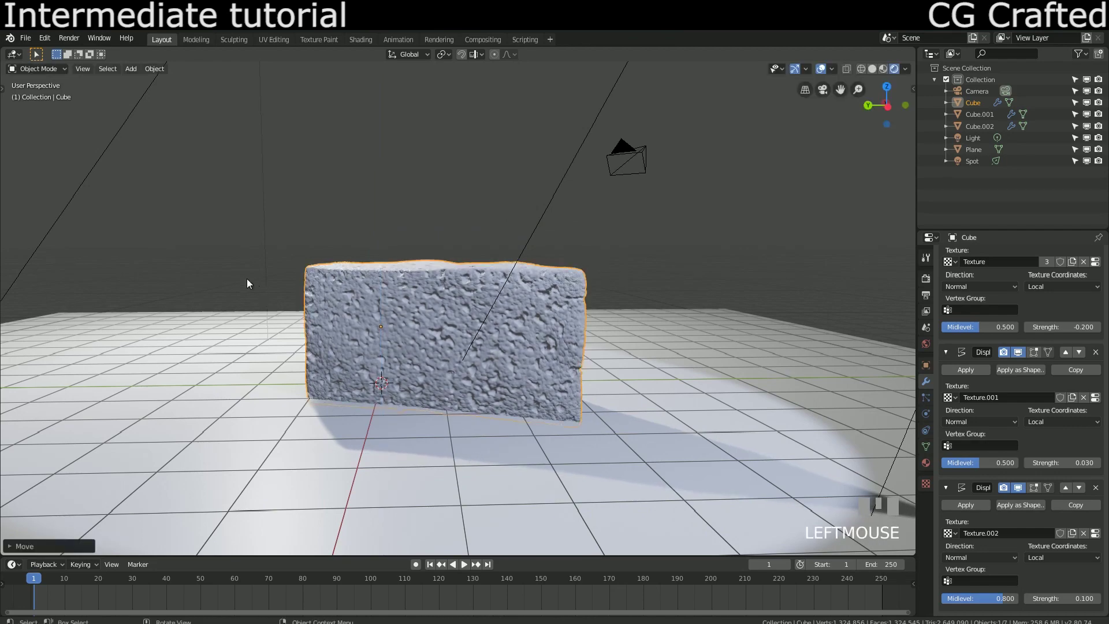
Orbit and pan to view the lowered block with the objects above, then leave Blender for the cgtrader page
middle_click_drag(247, 275, 588, 283)
scroll(533, 334, "down", 2)
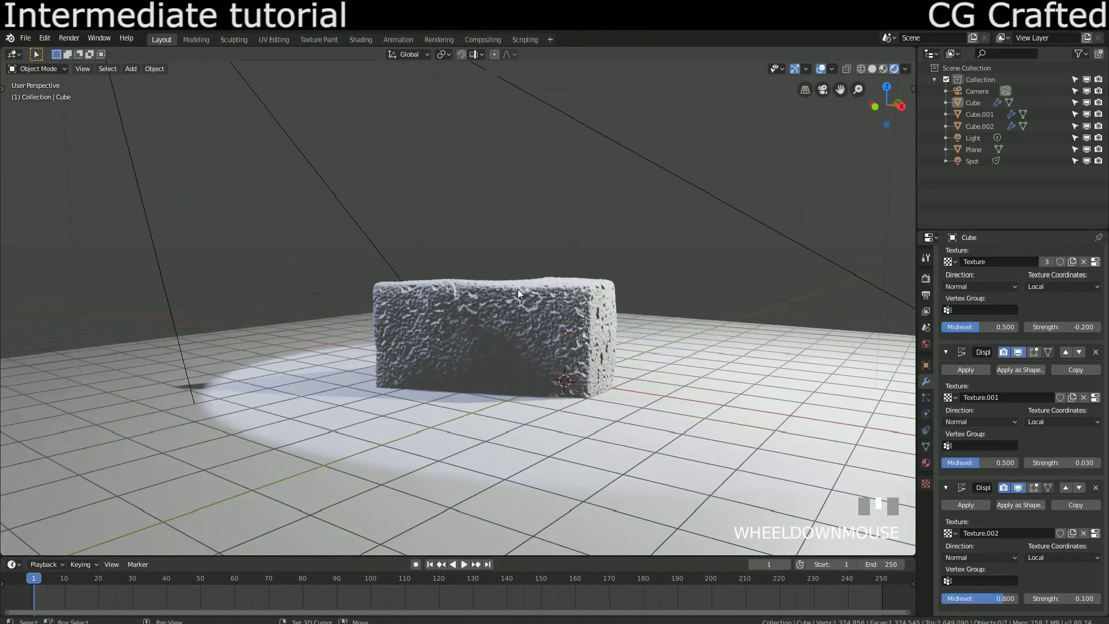
middle_click_drag(517, 289, 471, 513, "shift")
scroll(490, 274, "down", 2)
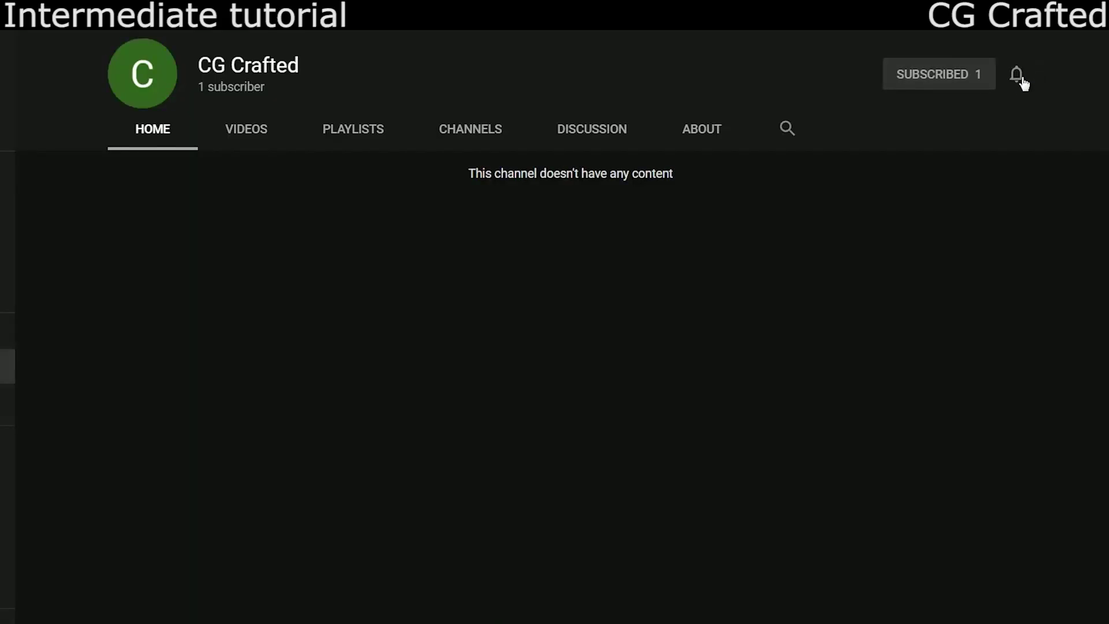
left_click(1016, 76)
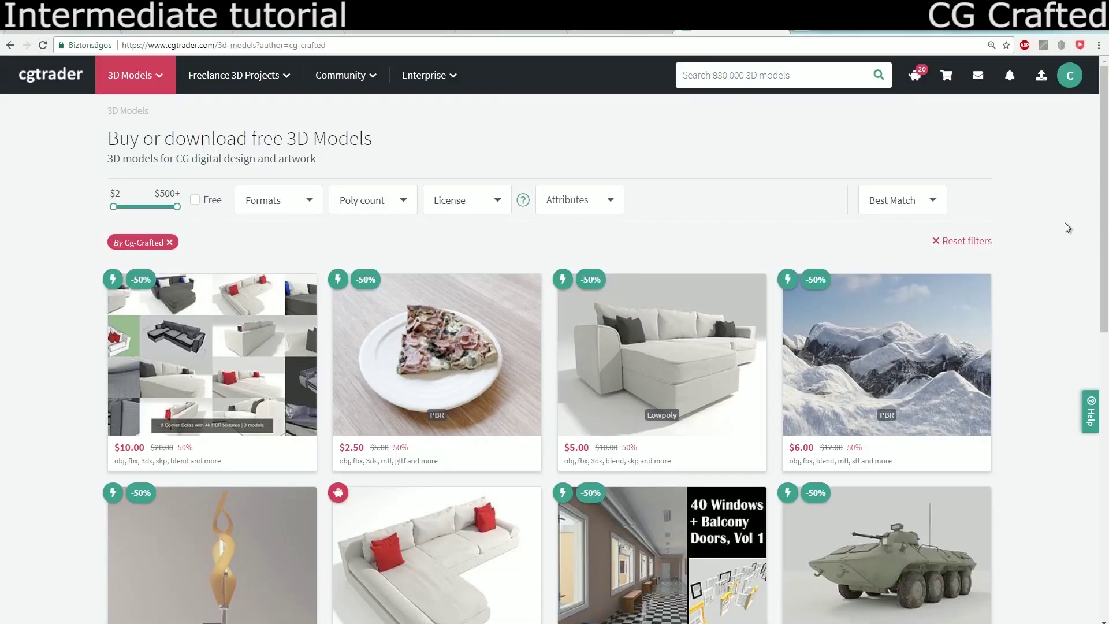
Scroll through the author's CGTrader models and apply the Free filter
scroll(1066, 224, "down", 2)
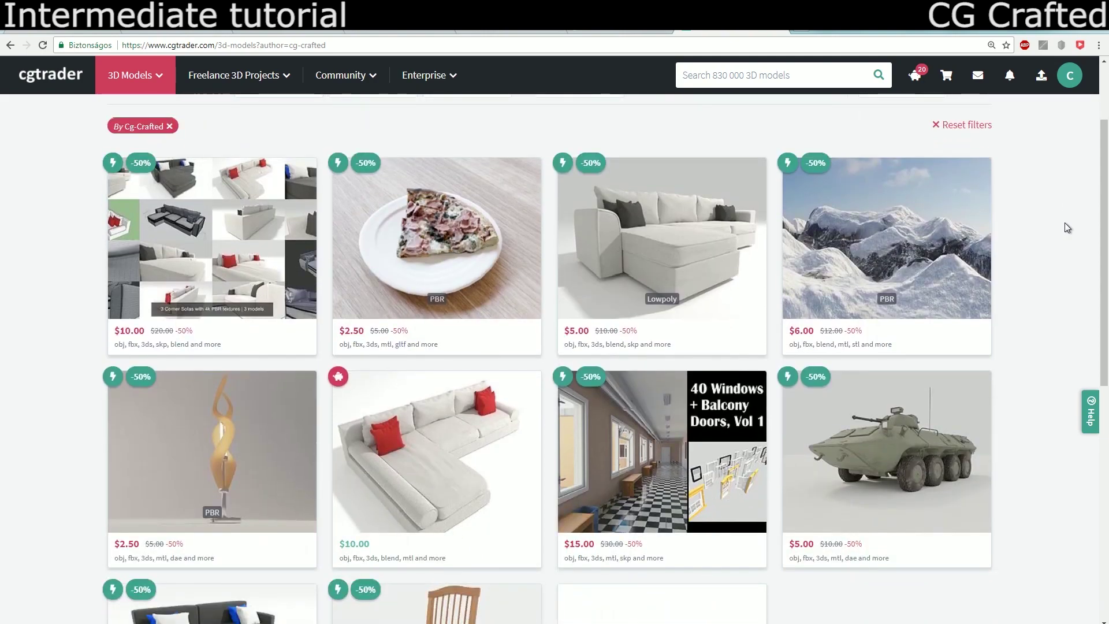
scroll(1066, 226, "down", 2)
scroll(1065, 228, "down", 1)
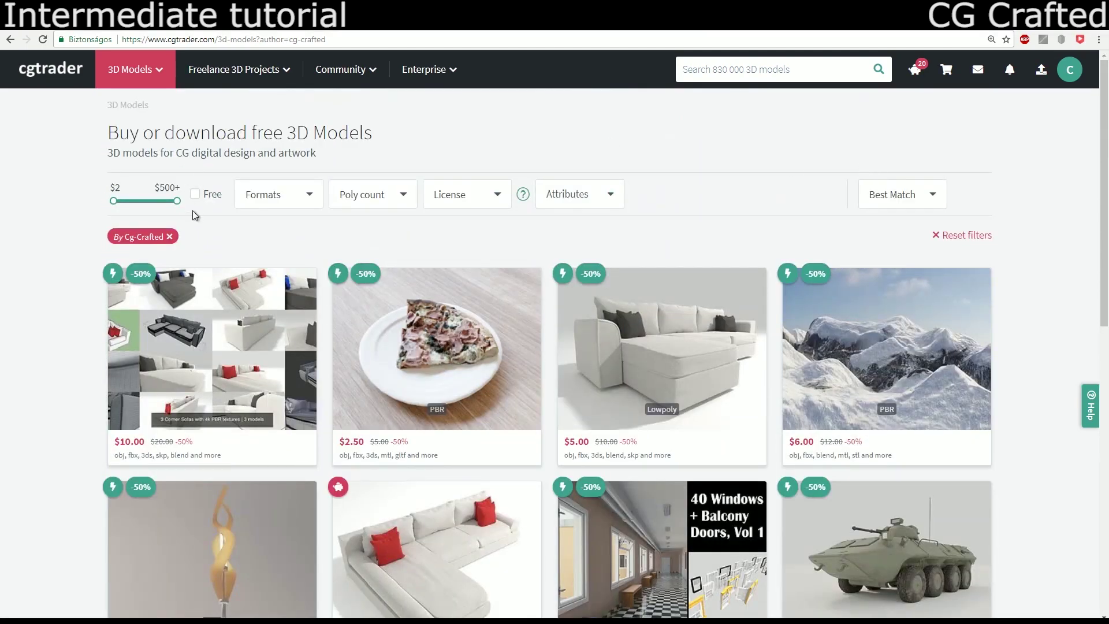
left_click(196, 195)
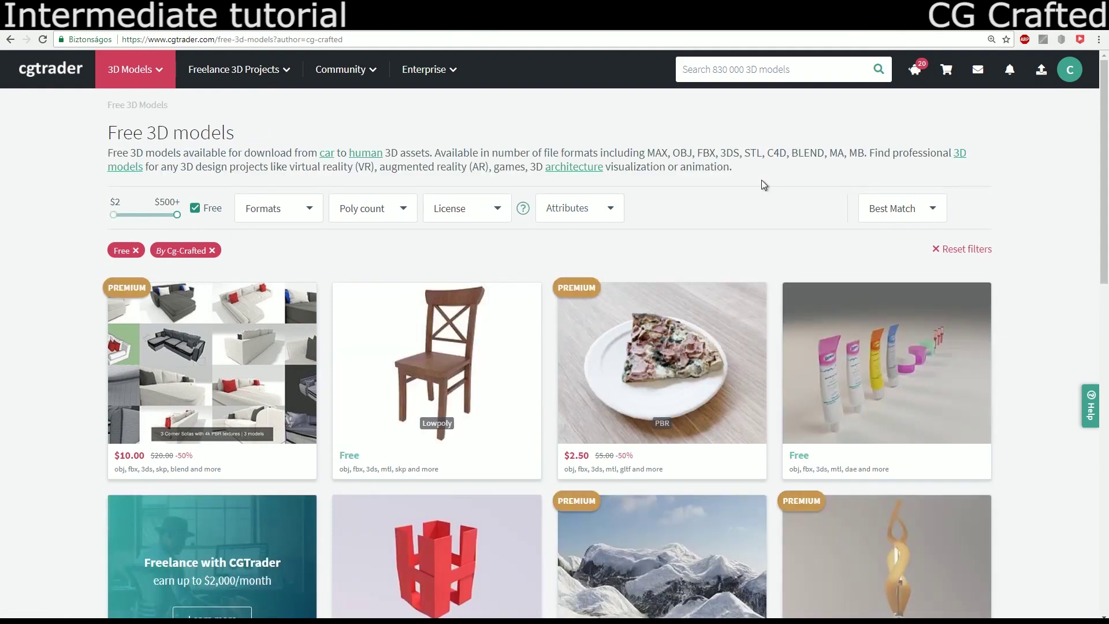